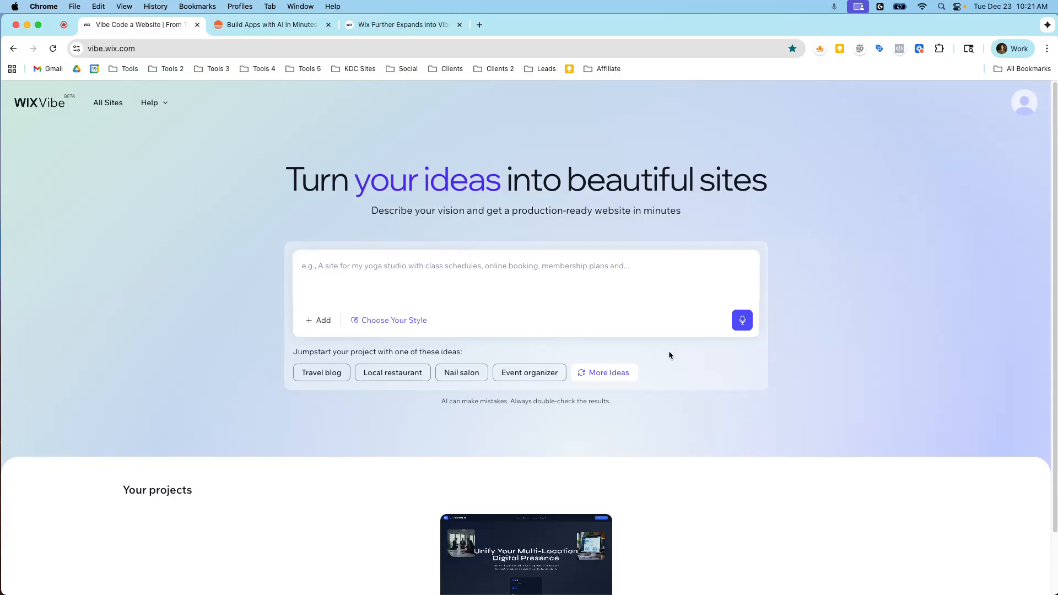
# Step: Review the Base44 homepage and the Wix press release on acquiring Base44, comparing them with the Wix Vibe start page
pyautogui.click(270, 25)
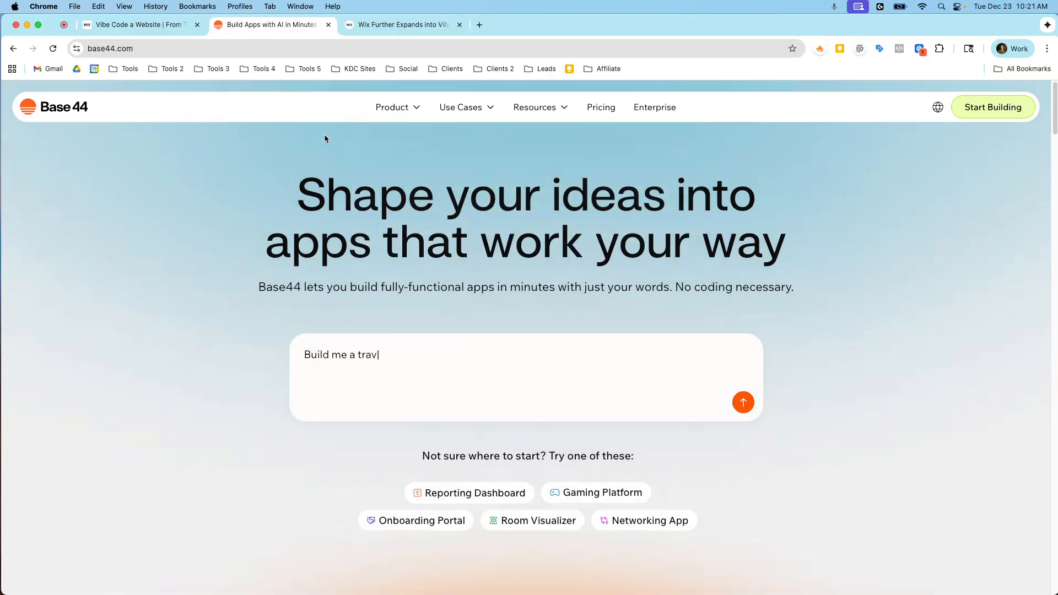
pyautogui.click(389, 25)
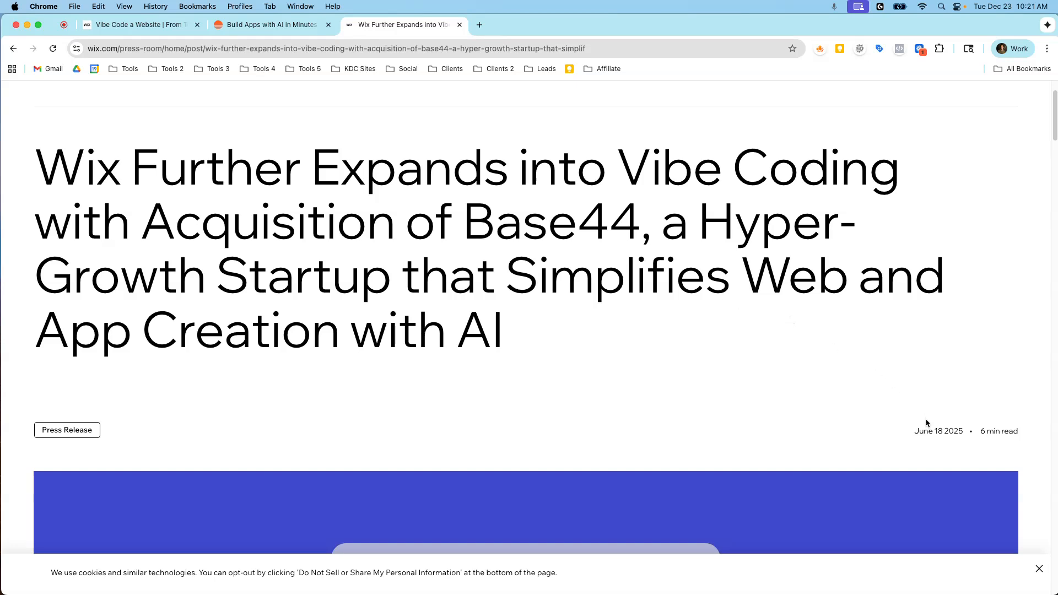
pyautogui.click(272, 27)
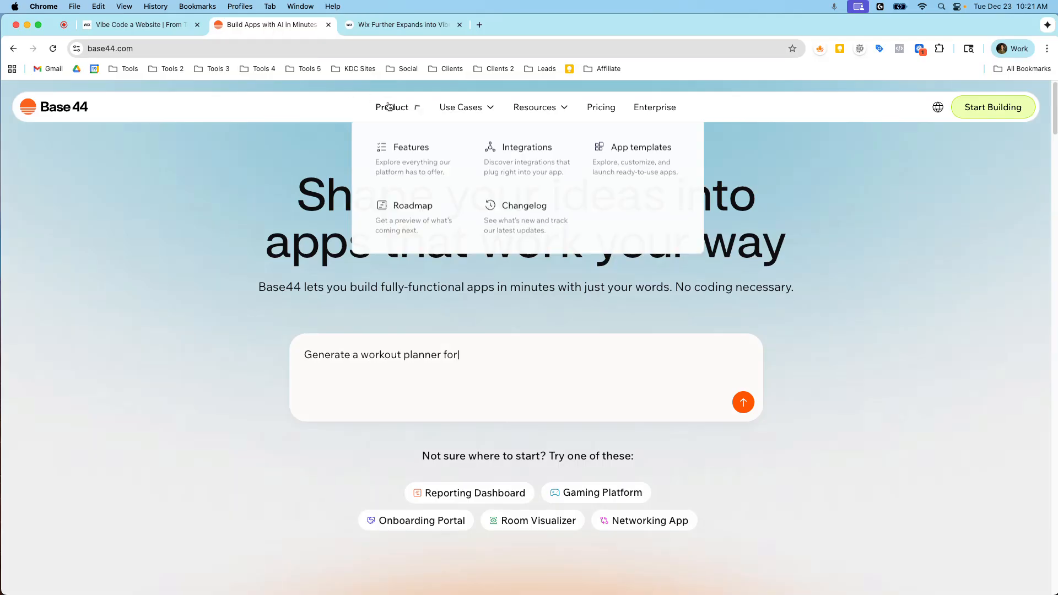
pyautogui.click(122, 25)
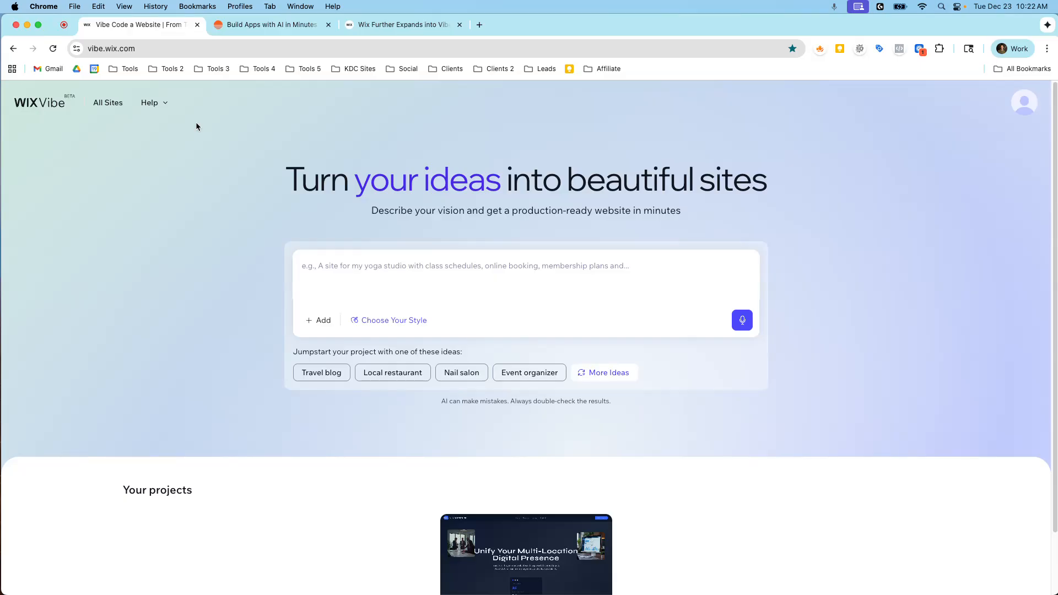
pyautogui.click(266, 25)
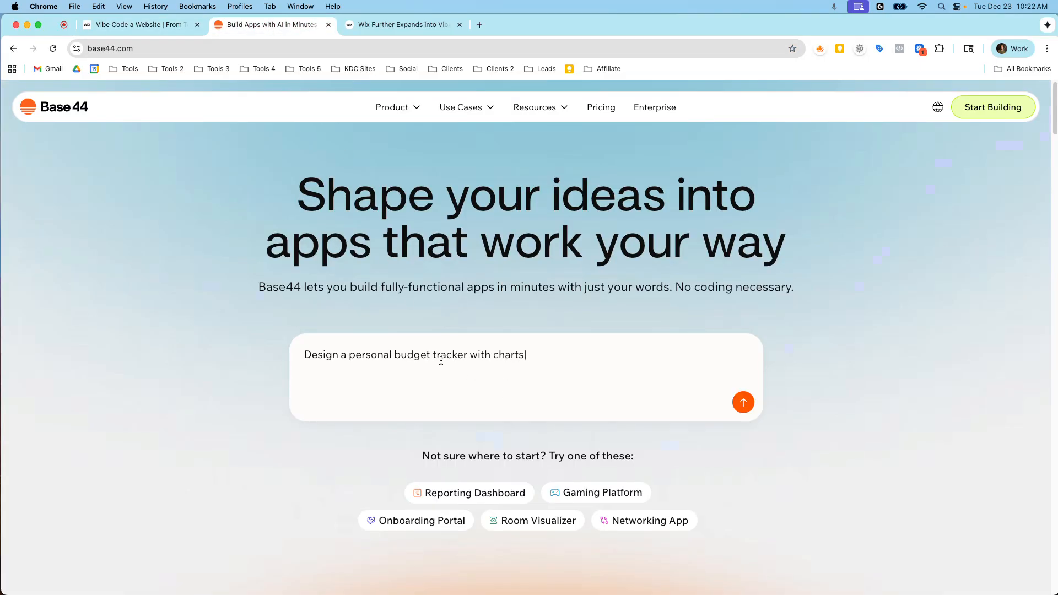
# Step: Return to the Wix Vibe start page and open the existing Migrate Sites project in the editor
pyautogui.click(157, 26)
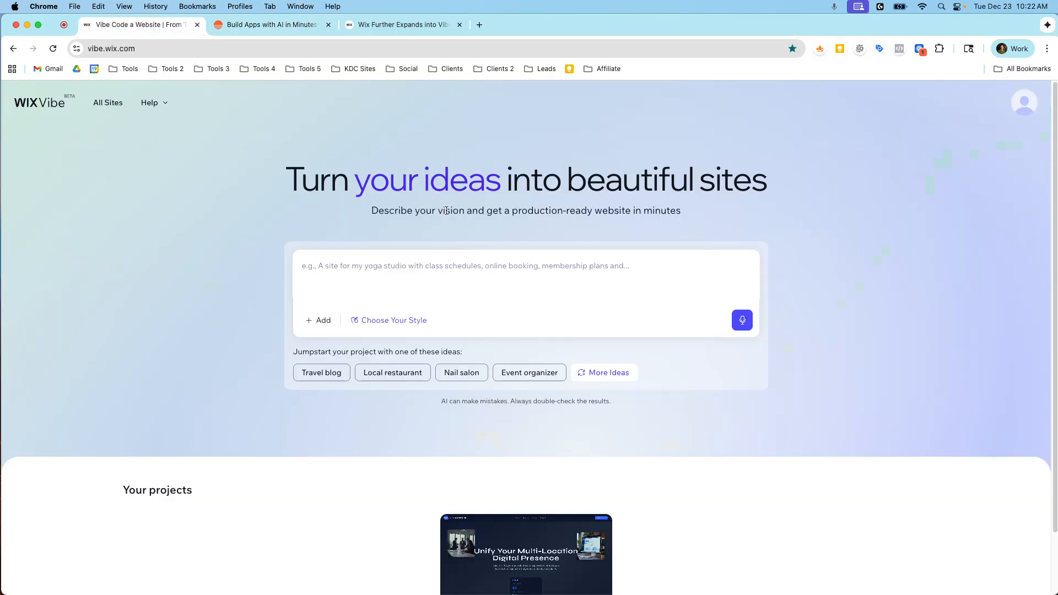
pyautogui.scroll(-2, 516, 310)
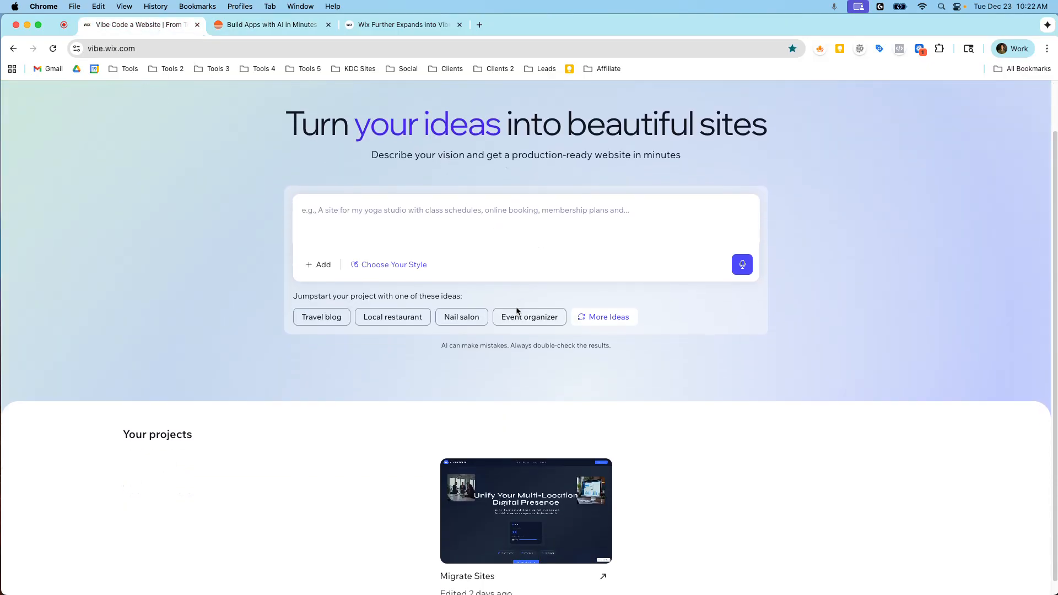
pyautogui.click(528, 509)
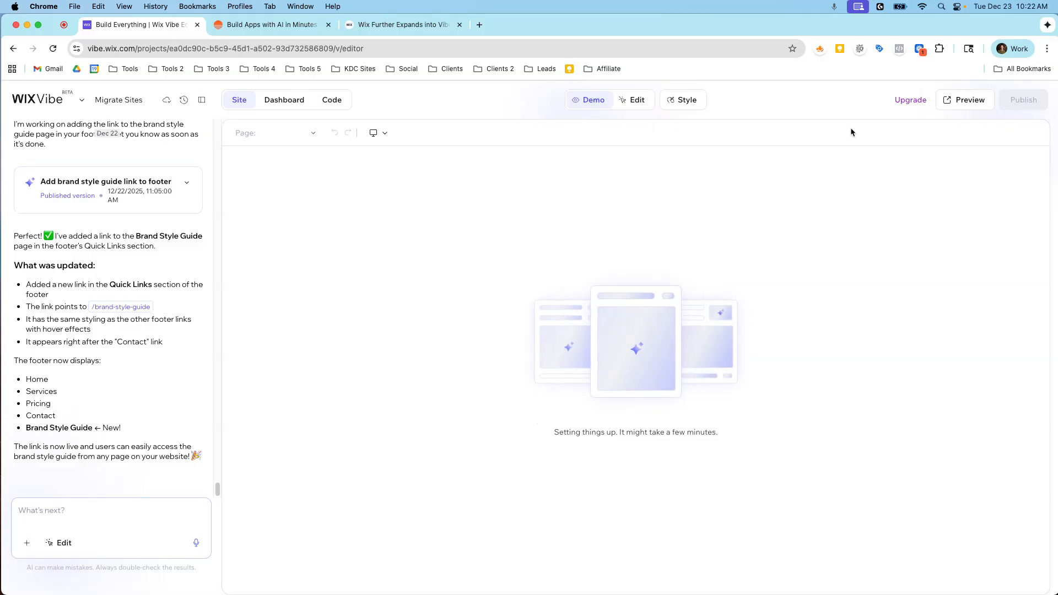
pyautogui.moveTo(911, 101)
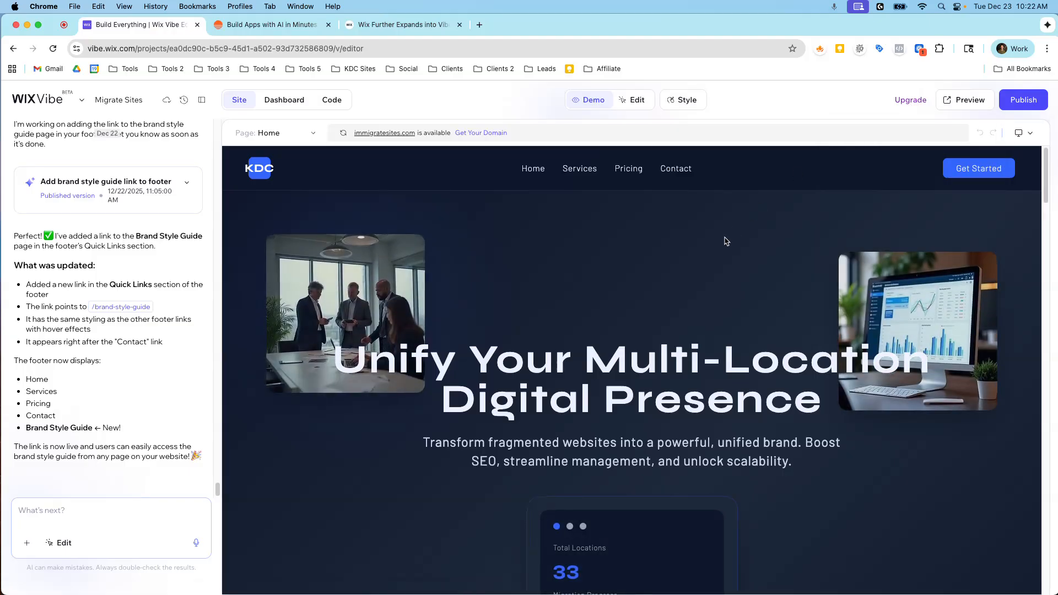
# Step: Open the Migrate Sites dashboard, view its CMS collections and look over the payment, app and customer management options
pyautogui.click(284, 100)
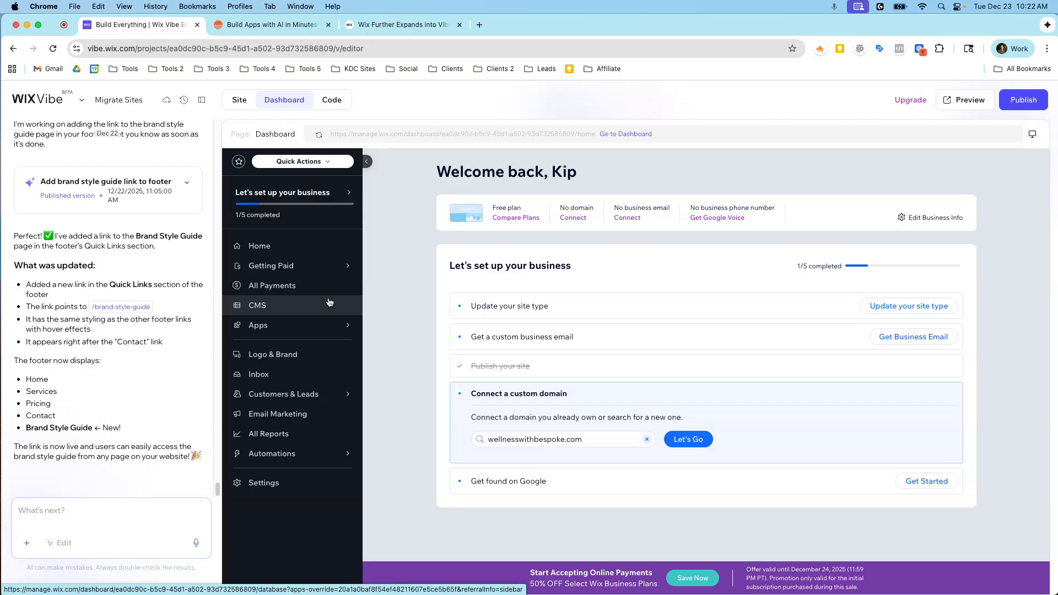
pyautogui.moveTo(337, 326)
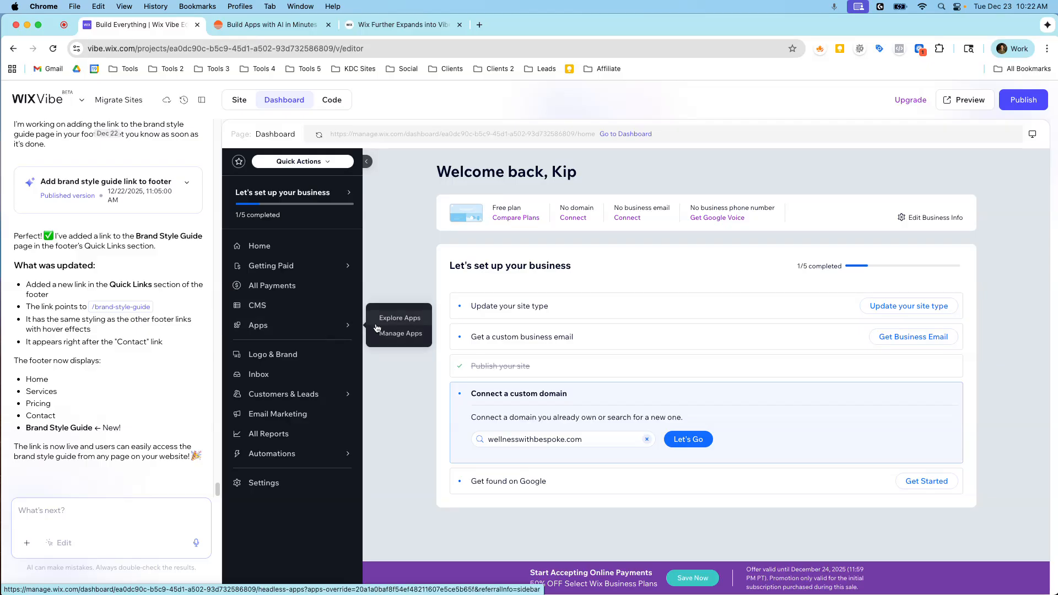
pyautogui.click(284, 305)
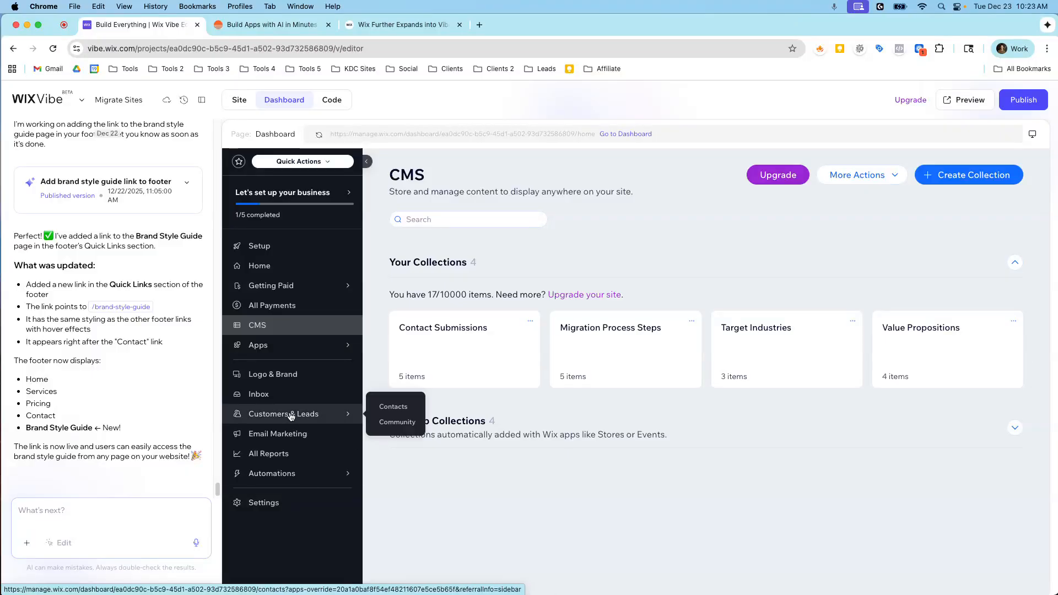
pyautogui.moveTo(291, 340)
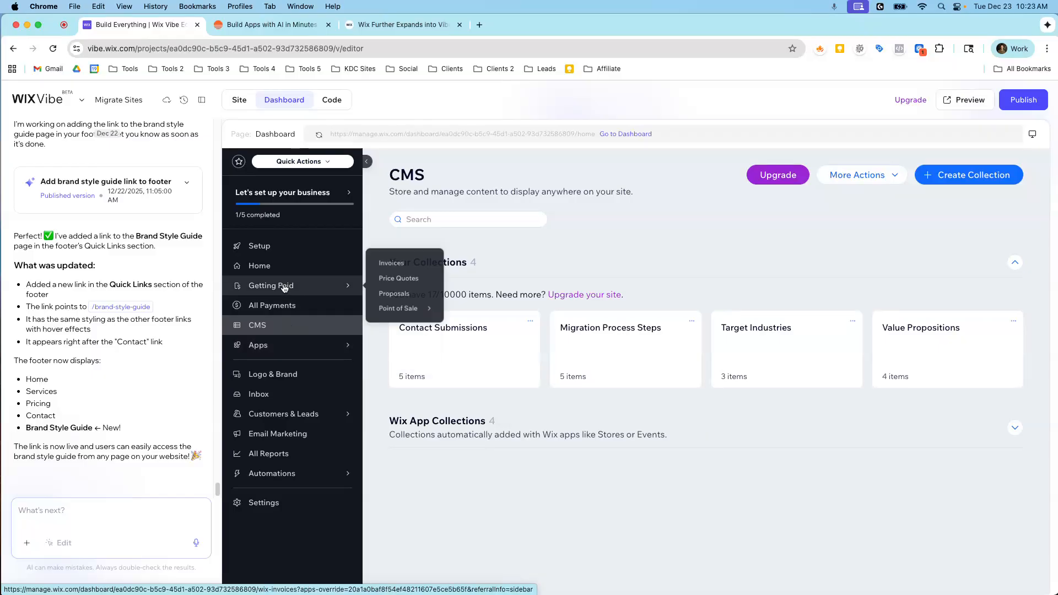
pyautogui.moveTo(257, 416)
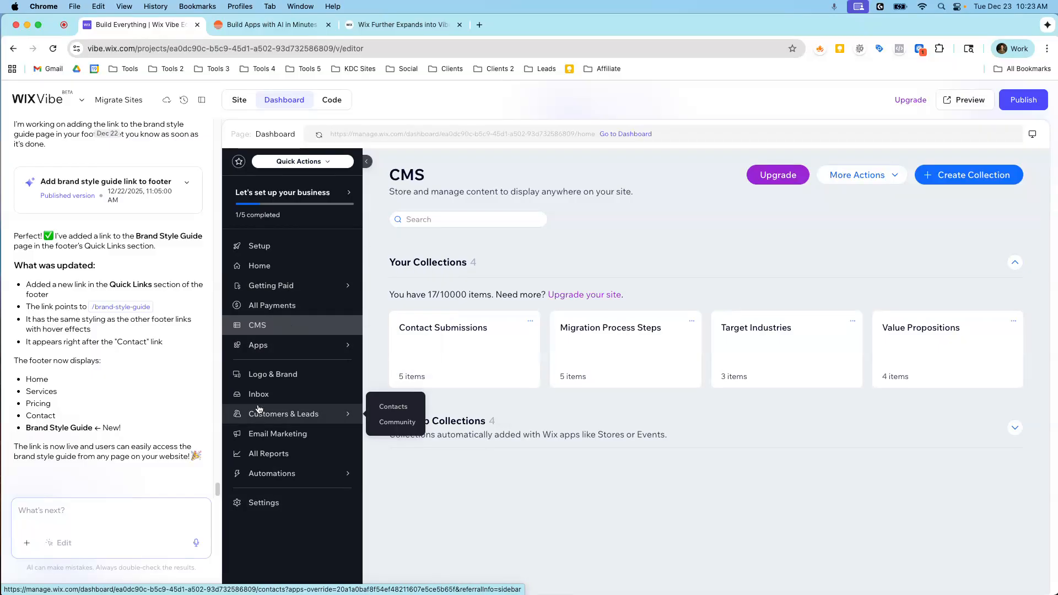
# Step: Show the project's source code and review the latest AI chat exchange on the footer's brand style guide link
pyautogui.click(326, 101)
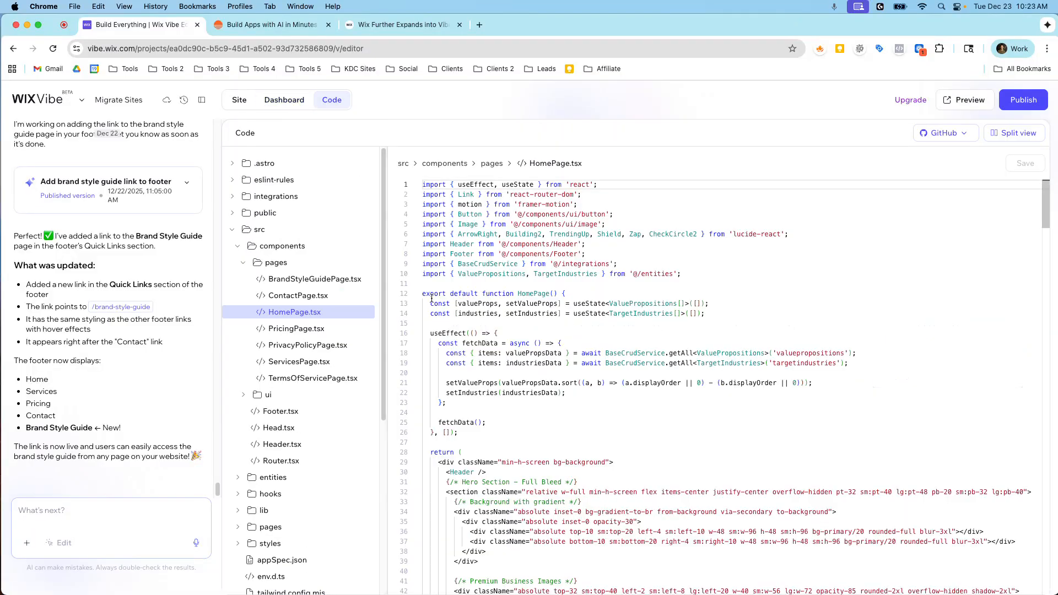
pyautogui.scroll(2, 103, 312)
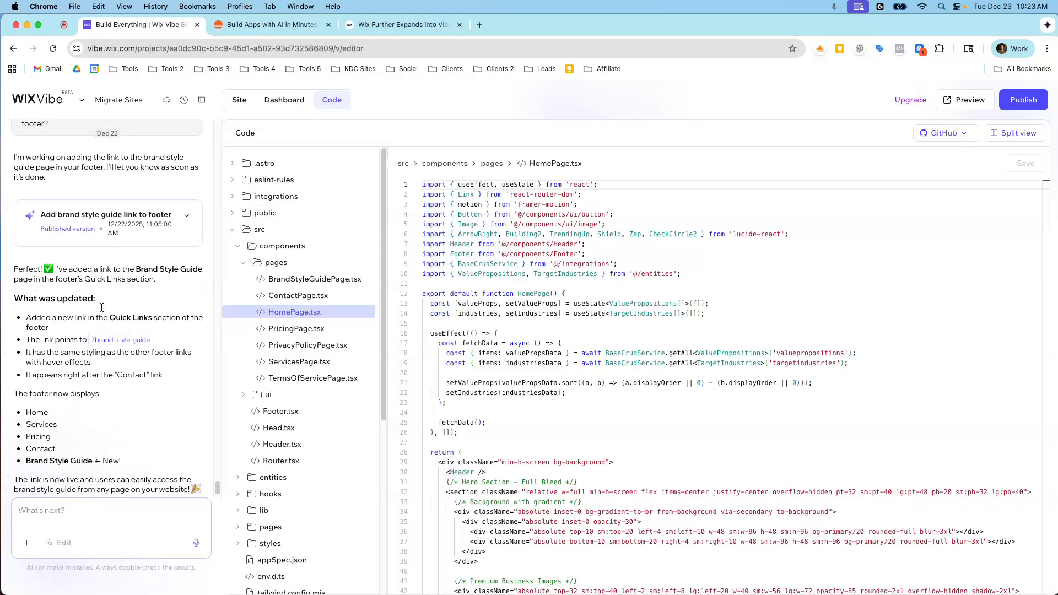
pyautogui.scroll(3, 103, 312)
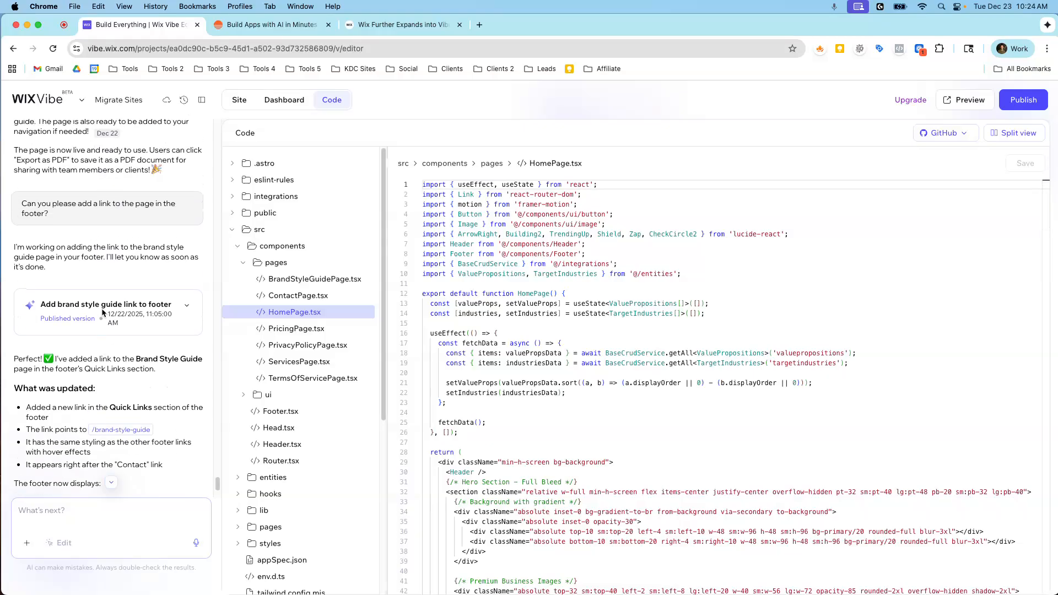
pyautogui.scroll(-4, 104, 369)
pyautogui.scroll(-1, 104, 363)
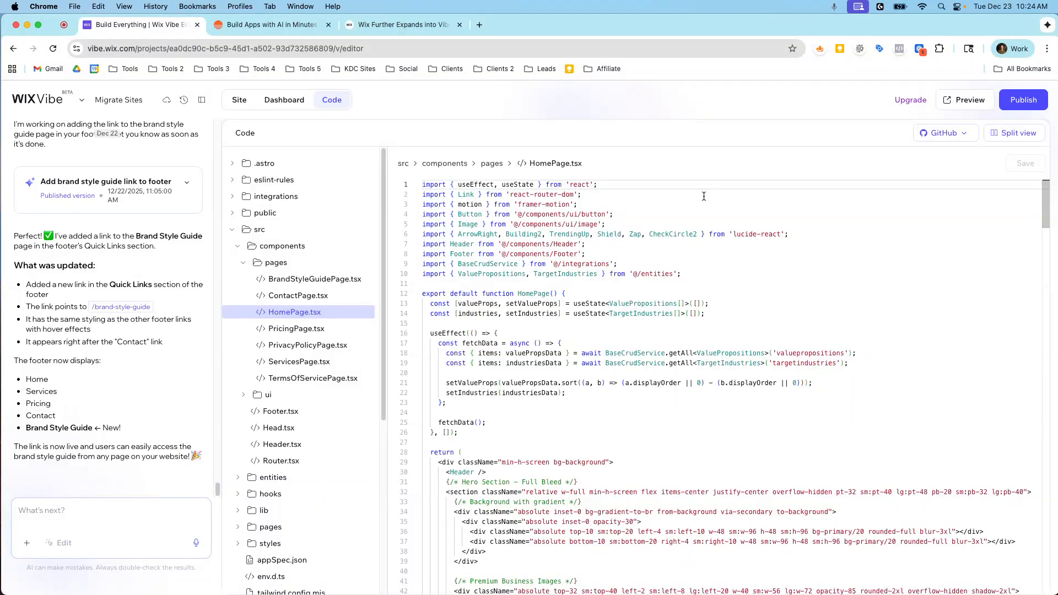
# Step: Return to the site demo and examine the home page from its hero through the Why Migrate Now section
pyautogui.click(236, 105)
pyautogui.scroll(-5, 564, 227)
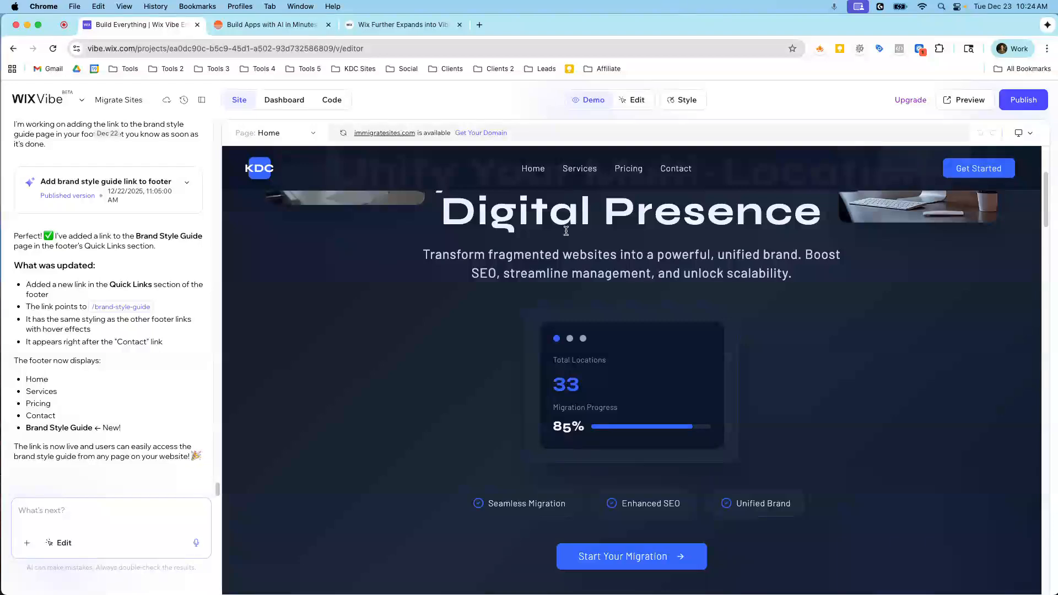
pyautogui.scroll(5, 565, 228)
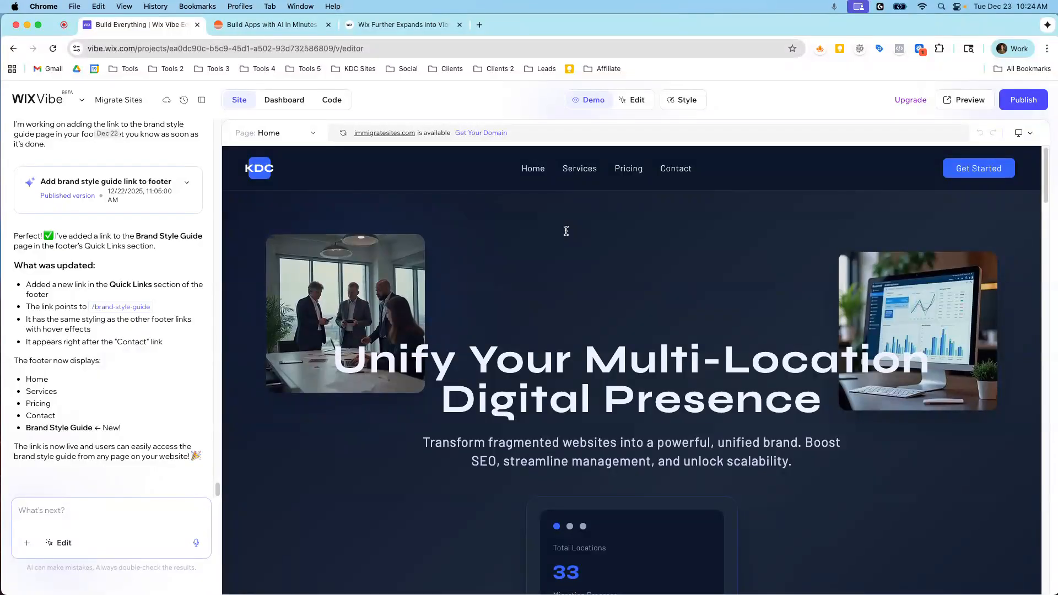
pyautogui.scroll(-10, 565, 230)
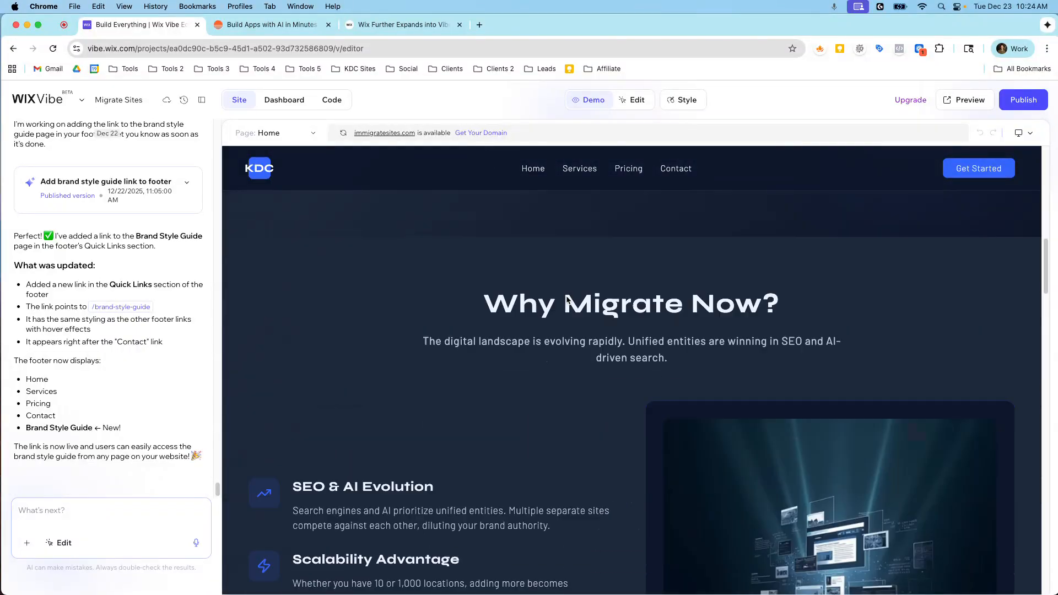
pyautogui.scroll(6, 485, 316)
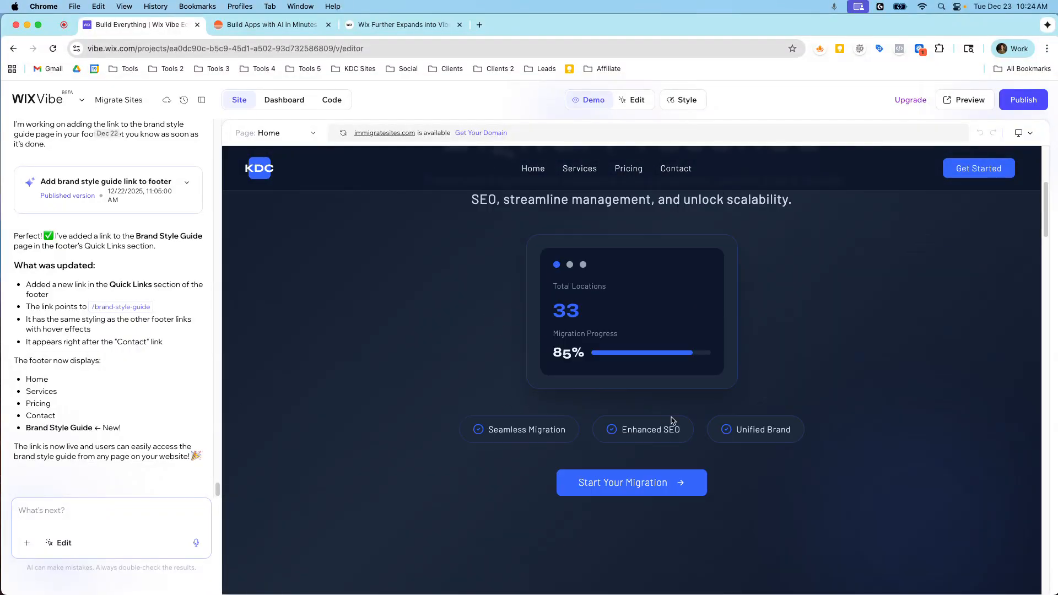
pyautogui.scroll(-5, 663, 417)
pyautogui.scroll(2, 634, 266)
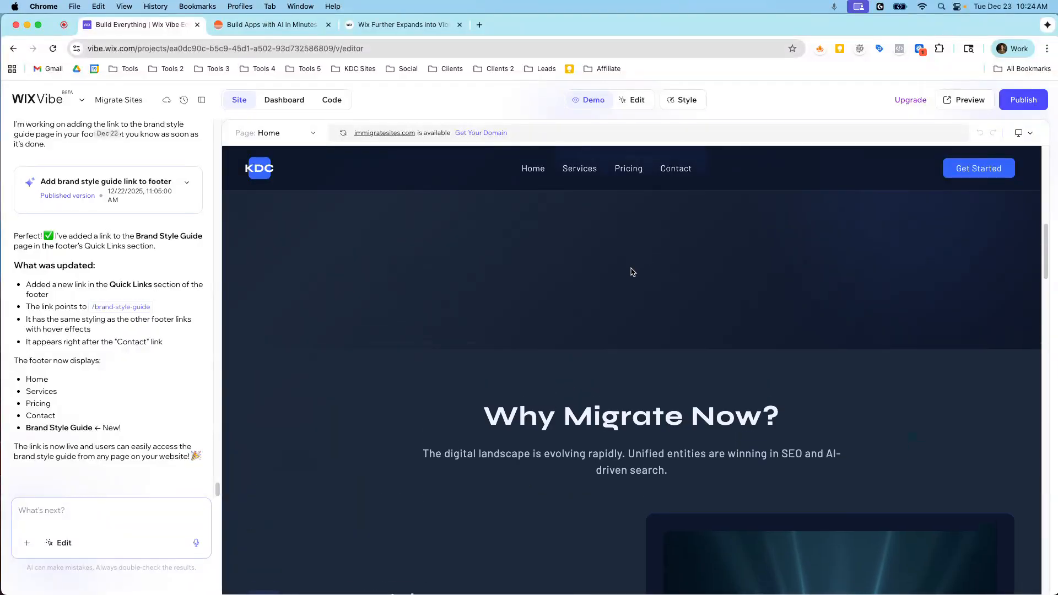
pyautogui.scroll(3, 633, 270)
# Step: Follow Start Your Migration to the Contact page and examine its inquiry form, common questions and footer
pyautogui.click(619, 254)
pyautogui.scroll(-6, 662, 350)
pyautogui.scroll(-1, 662, 351)
pyautogui.scroll(-5, 628, 319)
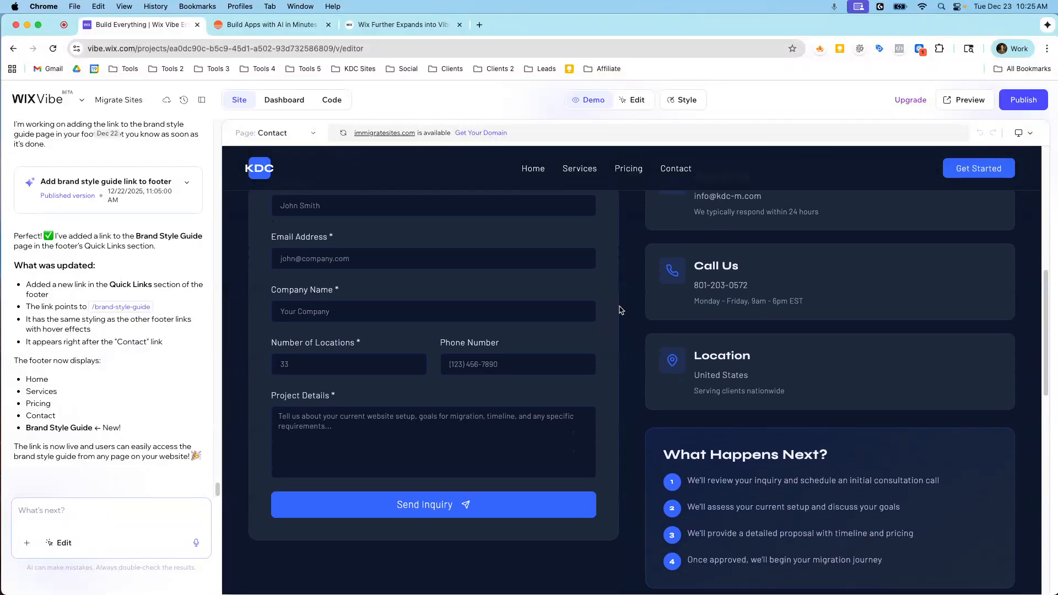
pyautogui.scroll(-10, 626, 331)
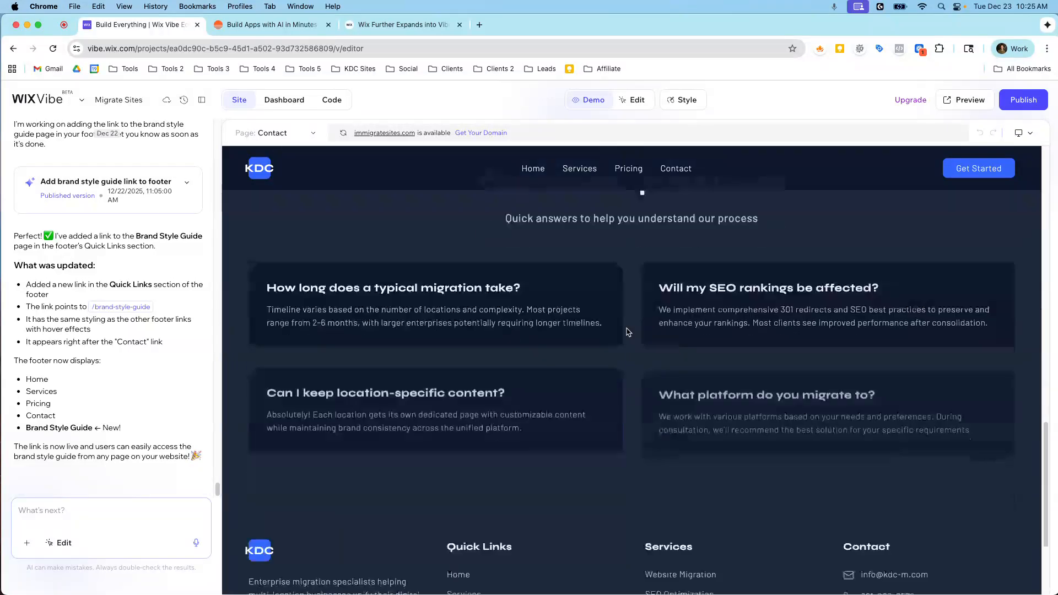
pyautogui.scroll(8, 598, 412)
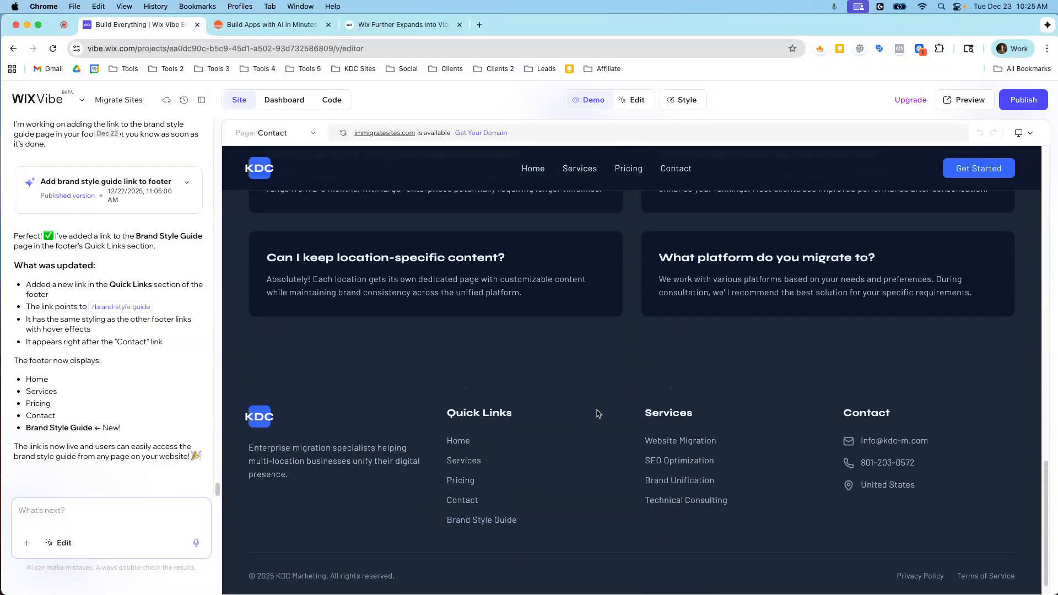
pyautogui.scroll(2, 598, 412)
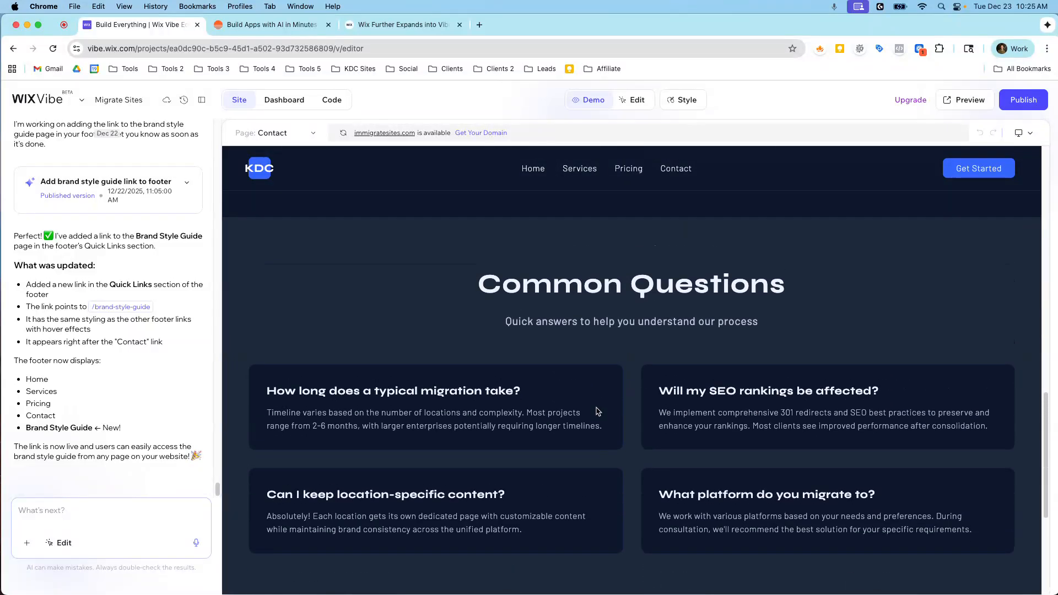
# Step: Examine the AI chat history for earlier requests on contact info, mobile formatting, form submissions and premium site styling
pyautogui.scroll(10, 115, 303)
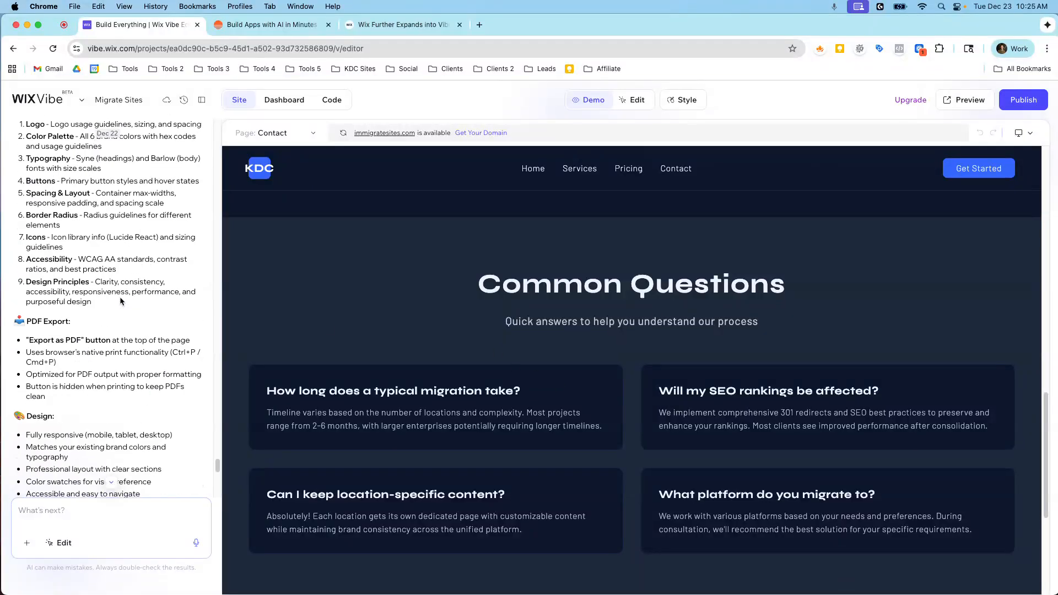
pyautogui.scroll(15, 120, 300)
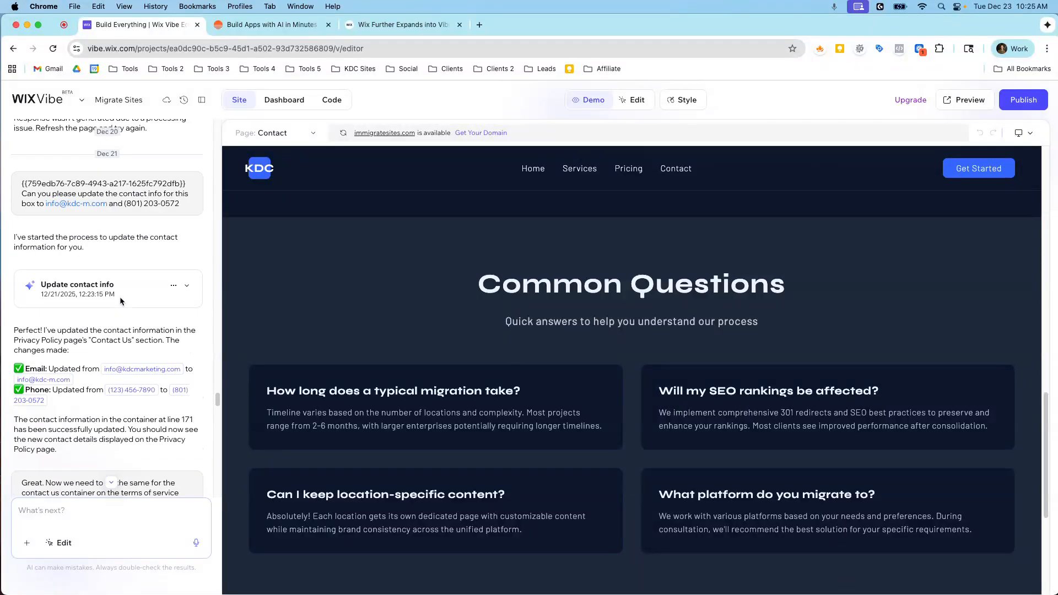
pyautogui.scroll(15, 121, 300)
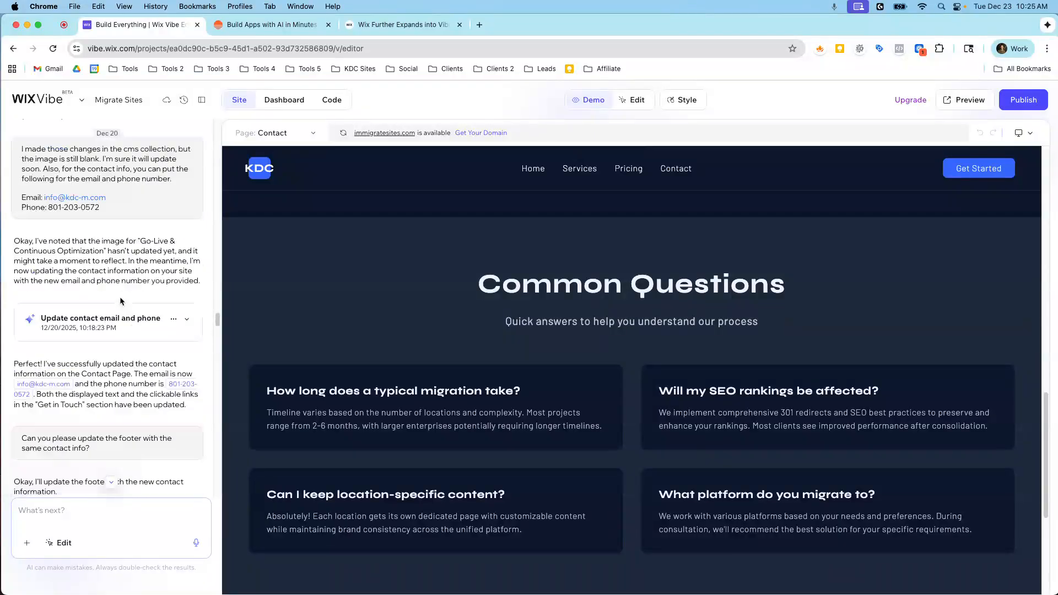
pyautogui.scroll(15, 121, 300)
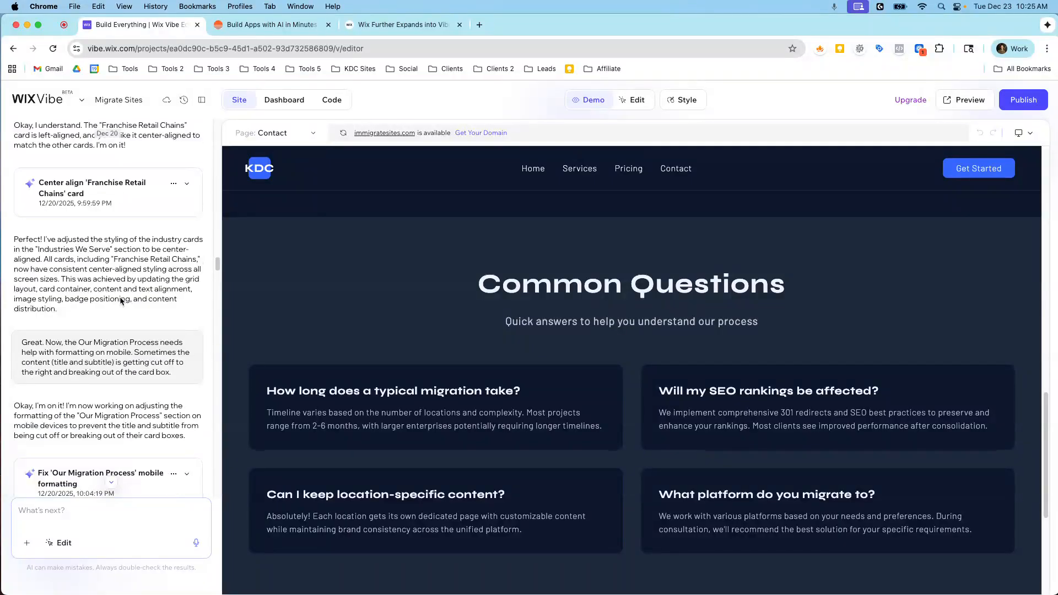
pyautogui.scroll(12, 121, 301)
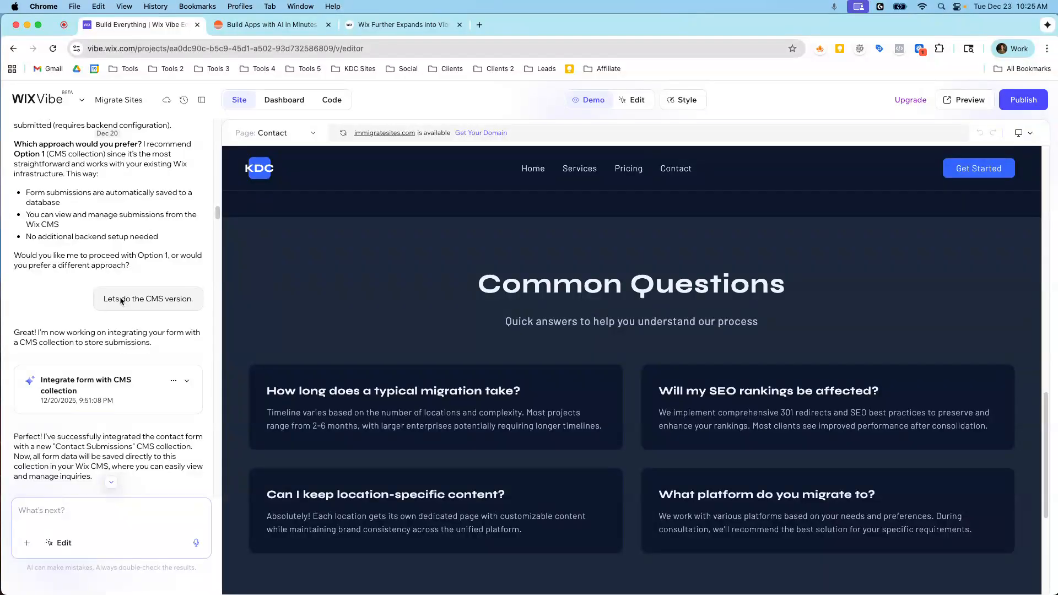
pyautogui.scroll(5, 122, 297)
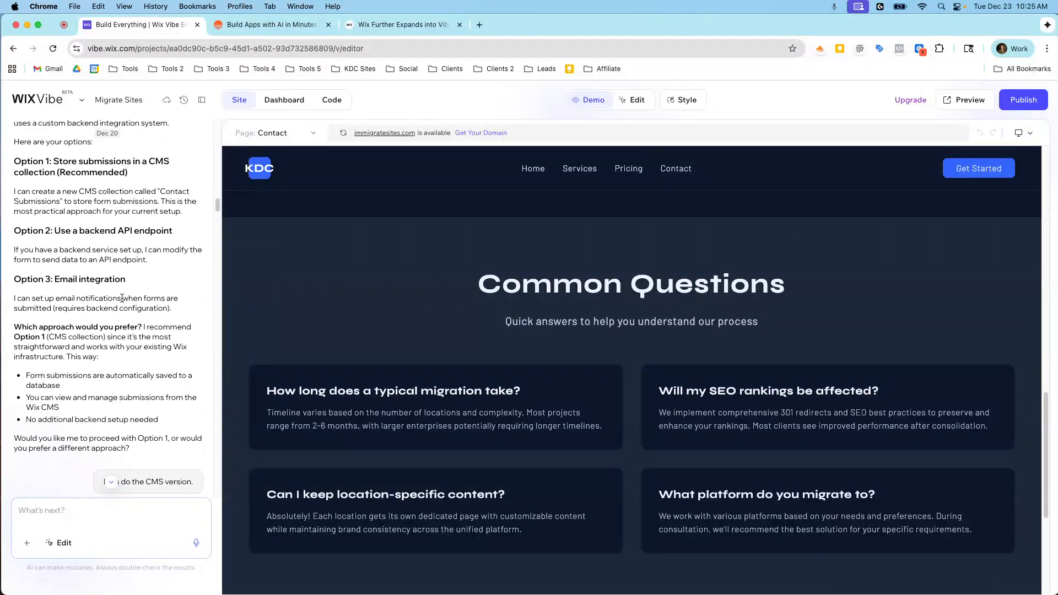
pyautogui.scroll(15, 122, 298)
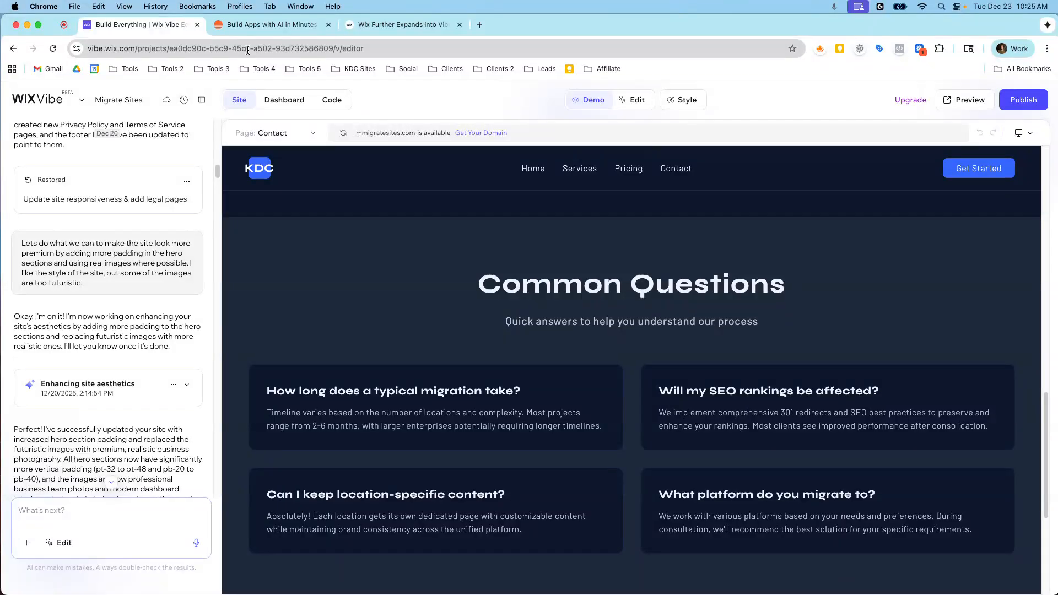
pyautogui.scroll(-5, 237, 248)
pyautogui.scroll(-10, 178, 308)
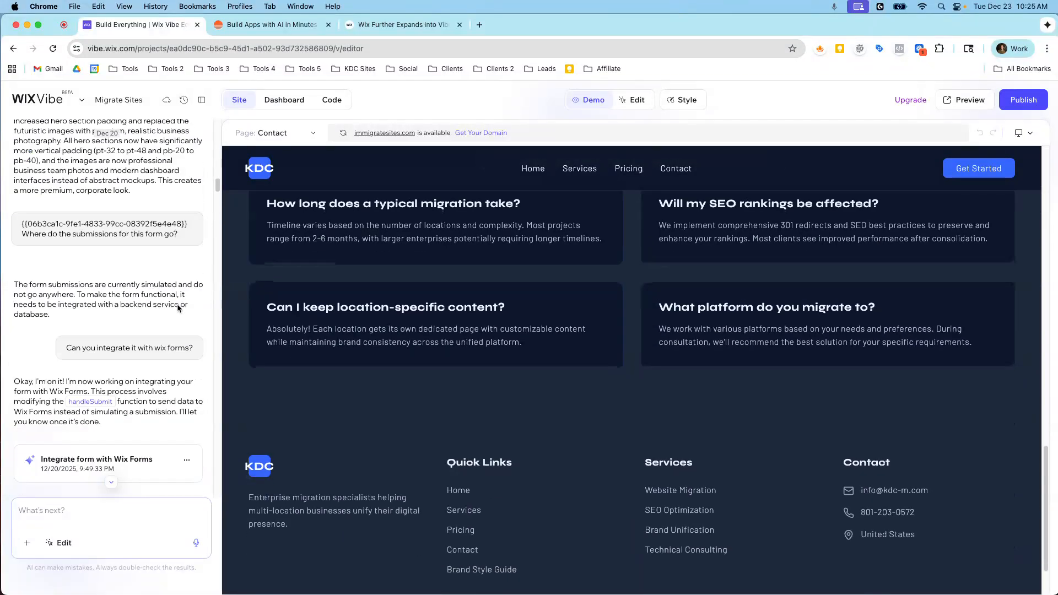
# Step: Review the AI chat history on Wix Forms integration and reformatting the industry cards for mobile
pyautogui.scroll(-10, 178, 308)
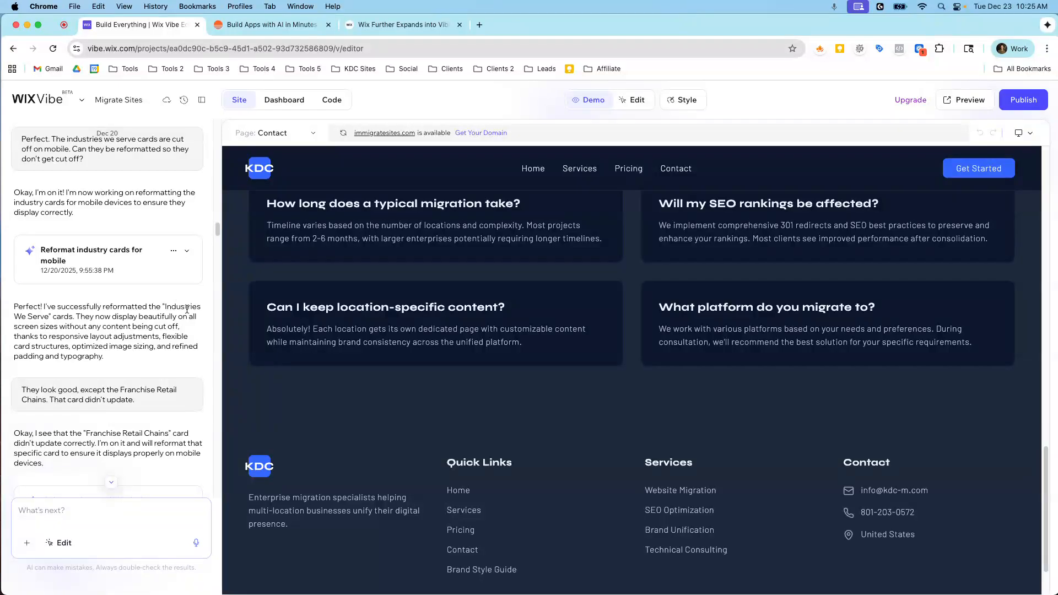
pyautogui.scroll(-1, 266, 343)
pyautogui.scroll(-2, 266, 342)
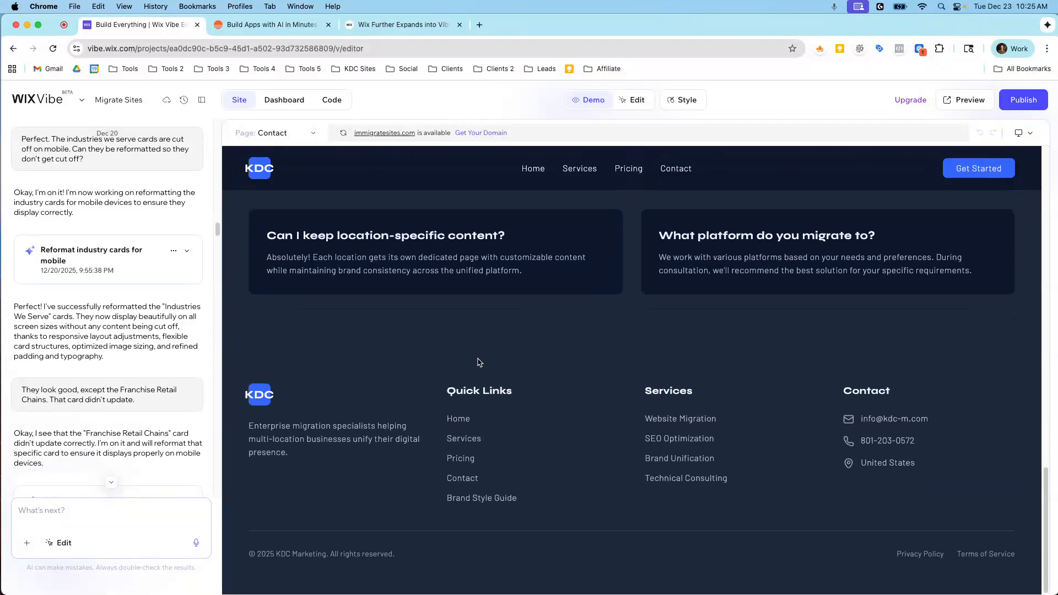
# Step: Go to the Services page and examine its service cards, migration process steps and closing call to action
pyautogui.scroll(5, 506, 361)
pyautogui.scroll(15, 506, 361)
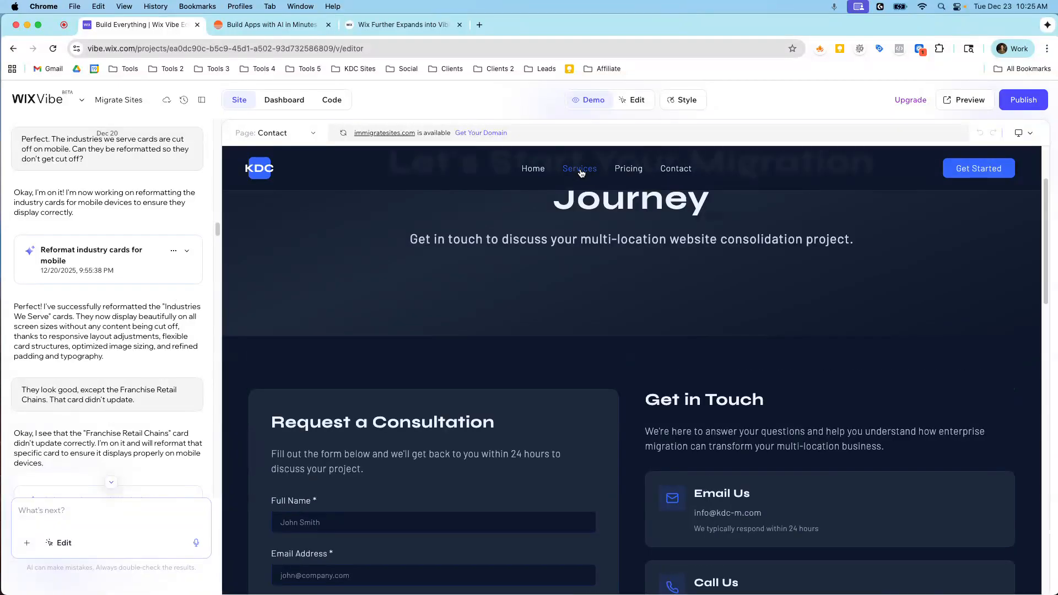
pyautogui.click(579, 169)
pyautogui.scroll(-10, 624, 285)
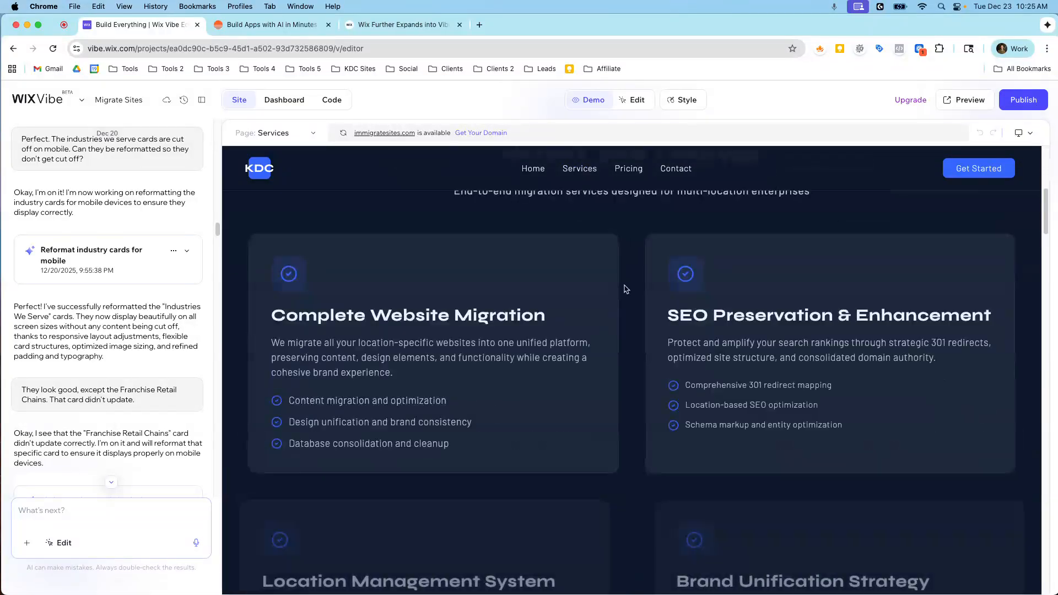
pyautogui.scroll(-12, 624, 286)
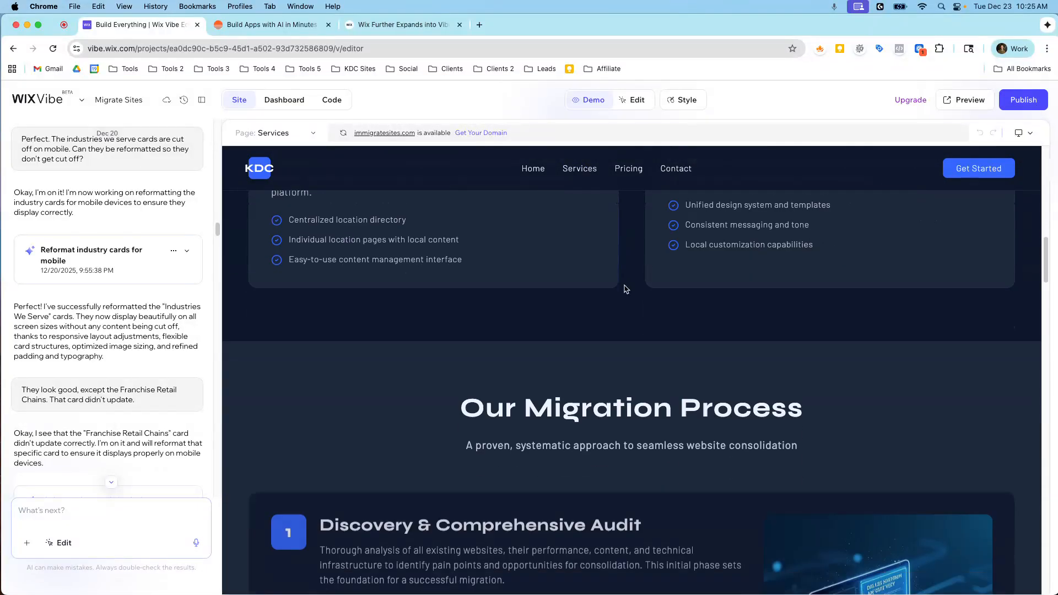
pyautogui.scroll(-12, 624, 285)
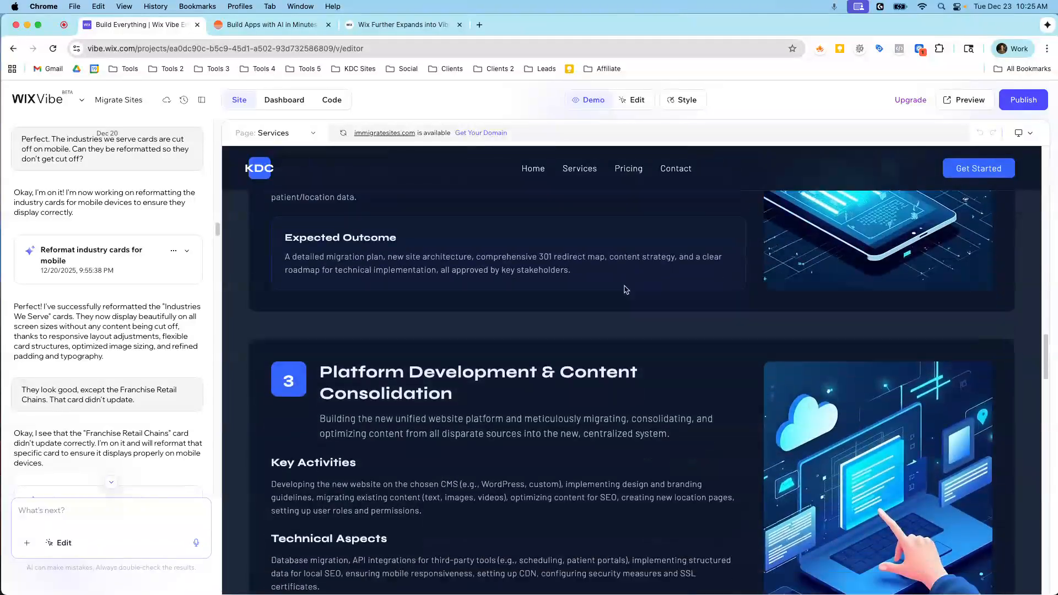
pyautogui.scroll(-12, 629, 306)
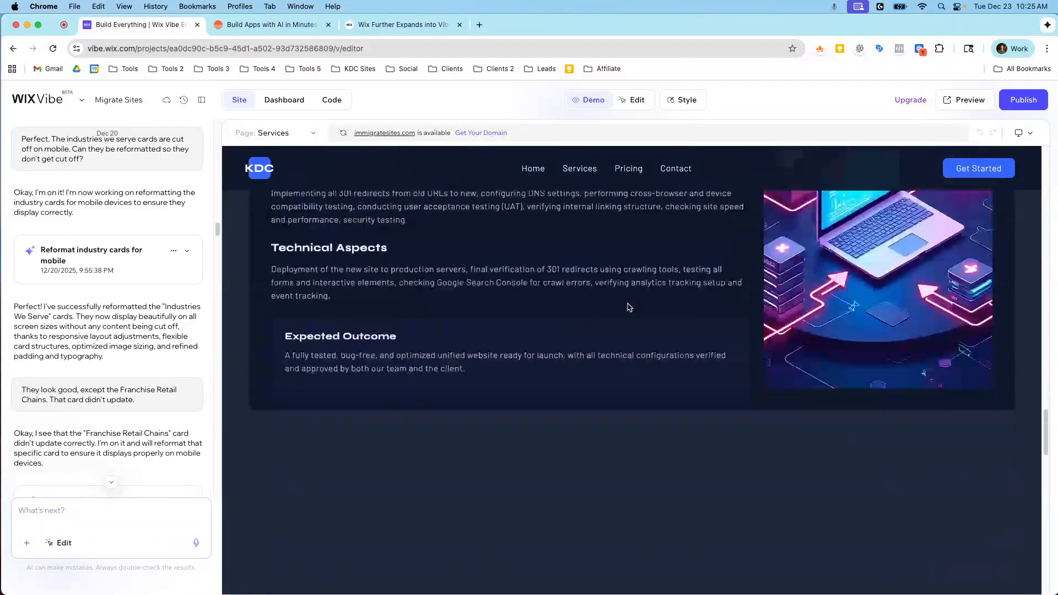
pyautogui.scroll(-12, 629, 307)
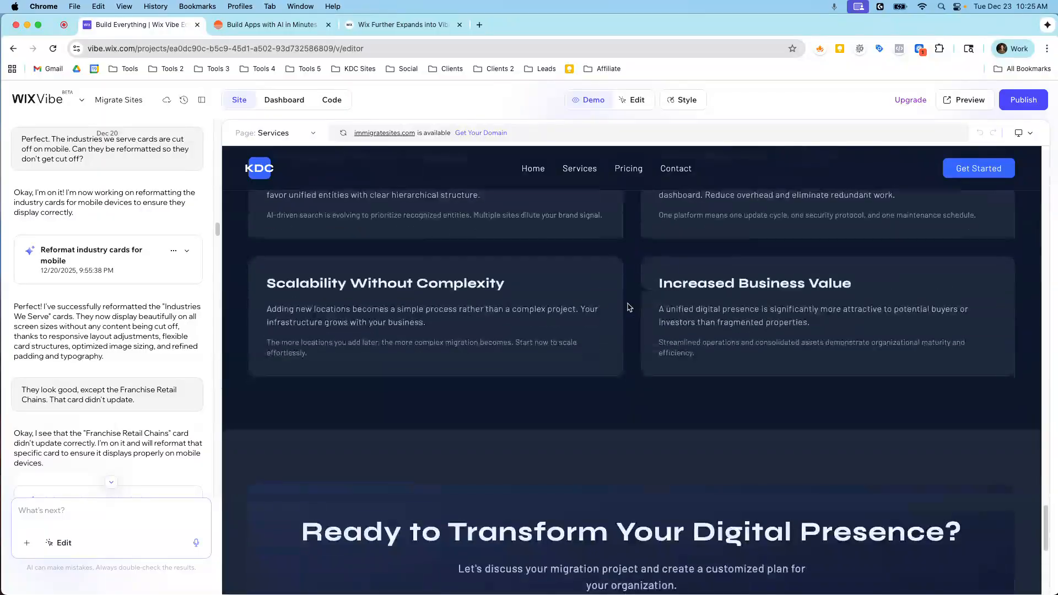
pyautogui.scroll(-4, 628, 307)
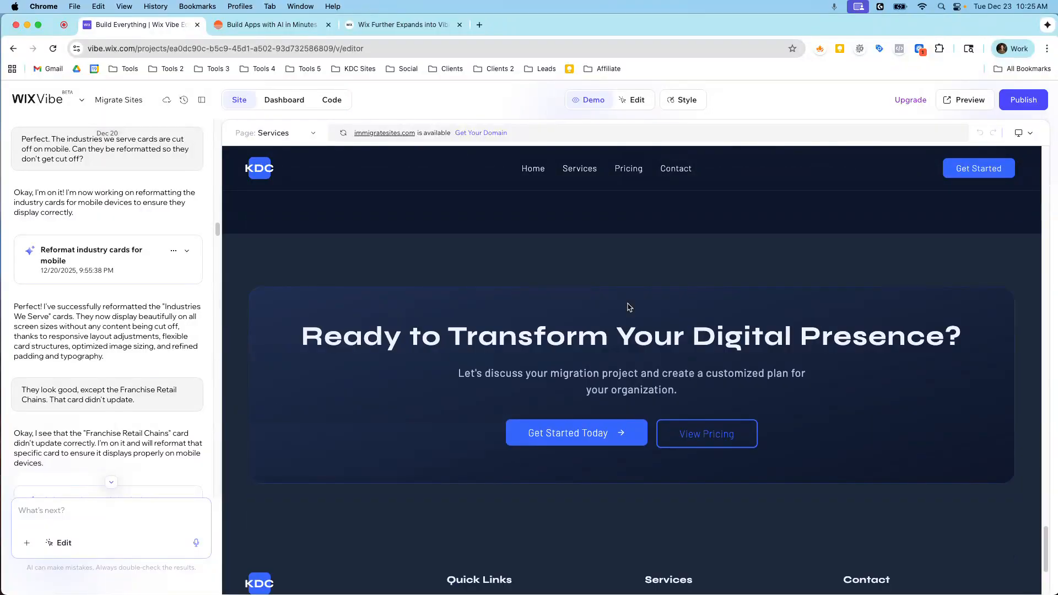
# Step: Follow View Pricing and examine the project scopes, cost factors and Investment vs. Ongoing Costs comparison down to the footer
pyautogui.click(683, 445)
pyautogui.scroll(-8, 646, 364)
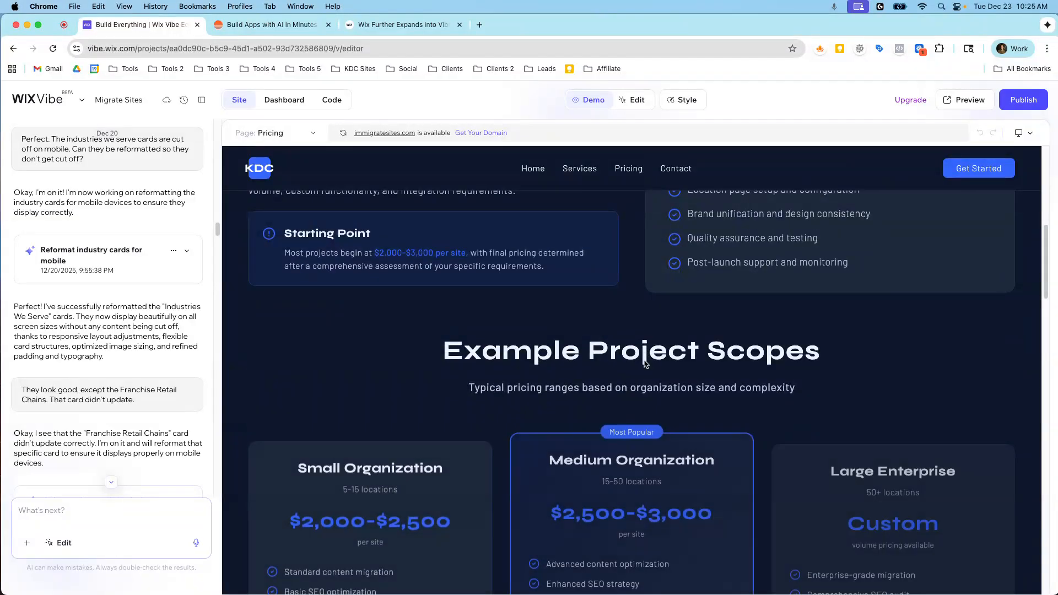
pyautogui.scroll(-4, 656, 361)
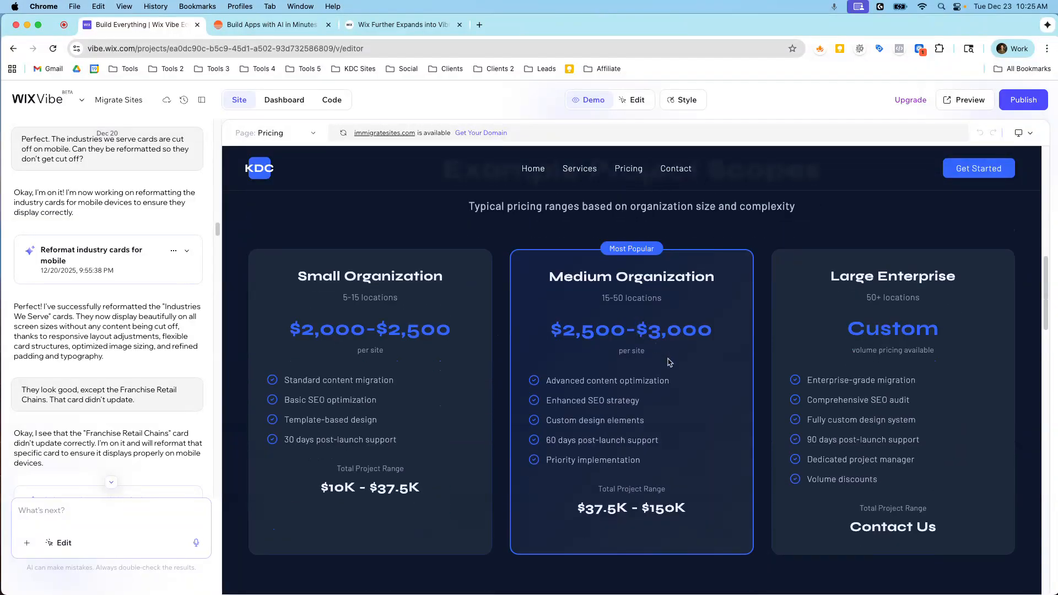
pyautogui.scroll(-10, 669, 362)
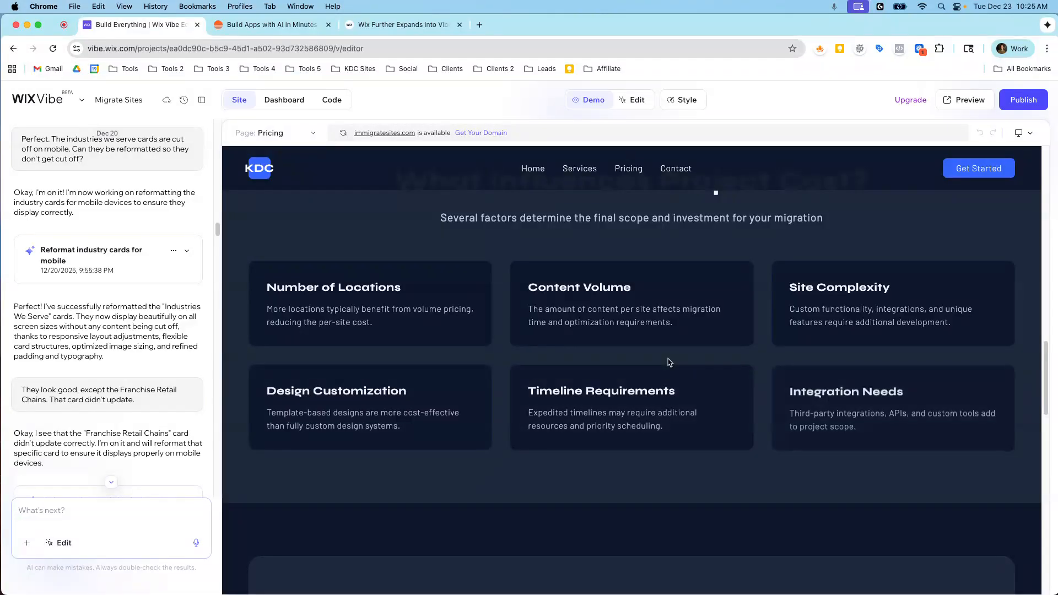
pyautogui.scroll(-8, 669, 362)
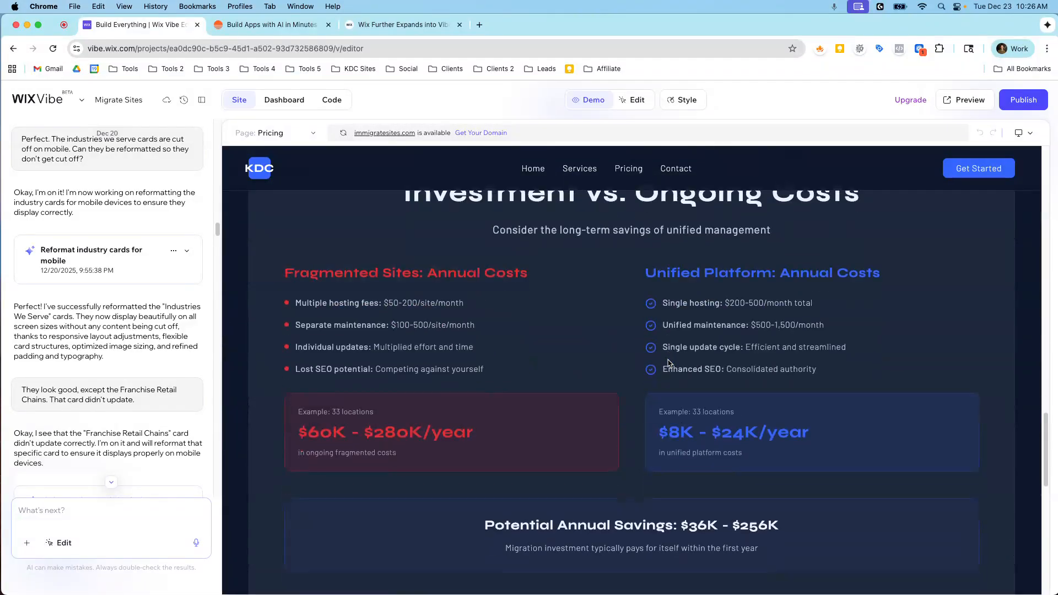
pyautogui.scroll(3, 668, 362)
pyautogui.scroll(-3, 678, 353)
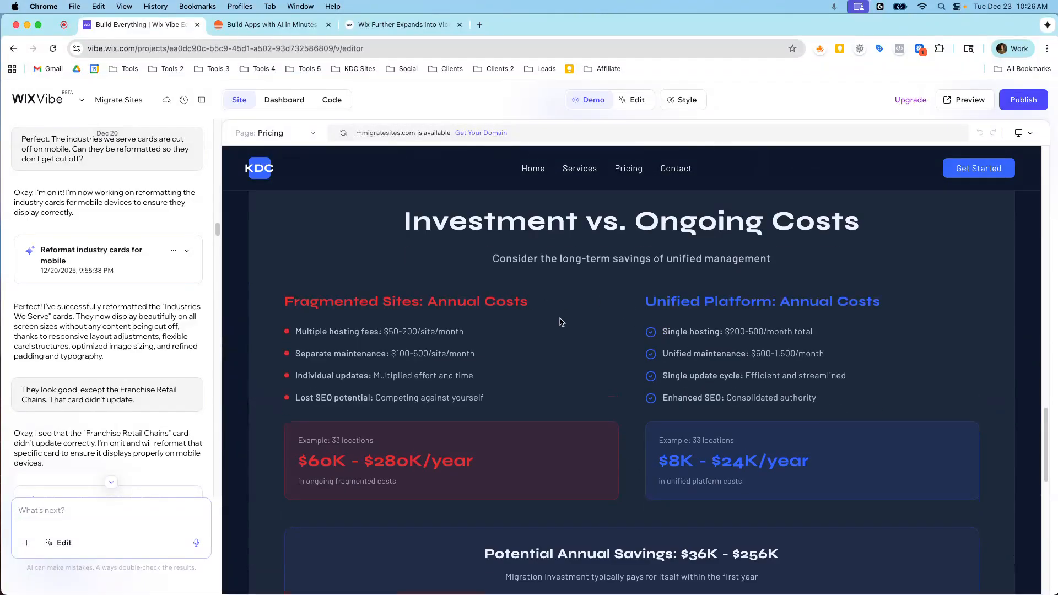
pyautogui.scroll(-15, 561, 322)
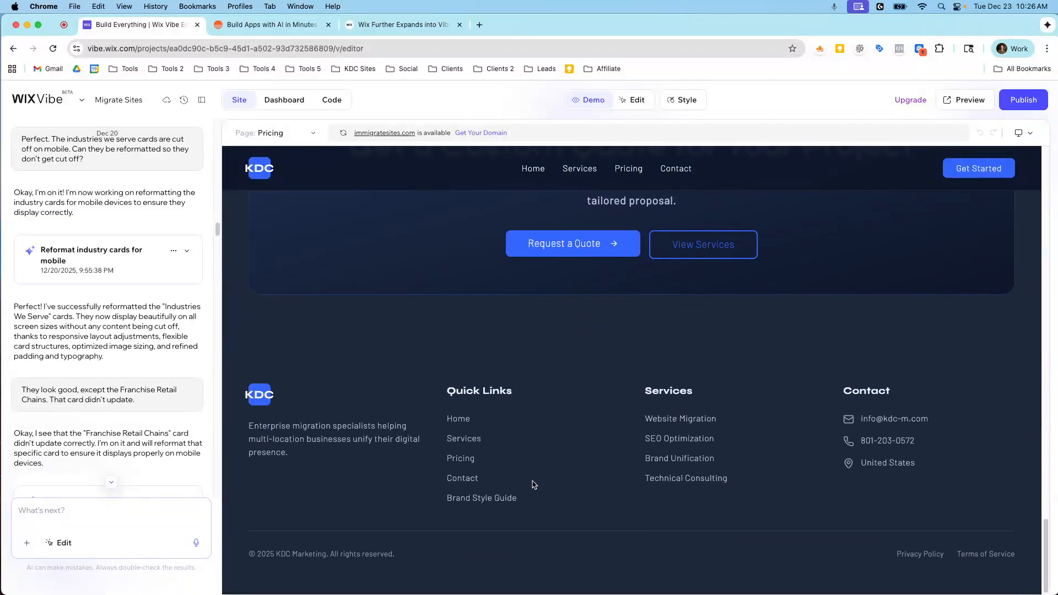
# Step: Open the Brand Style Guide from the footer and examine its logo, color, typography, spacing, icon and accessibility sections
pyautogui.click(498, 498)
pyautogui.scroll(-3, 662, 396)
pyautogui.scroll(2, 661, 397)
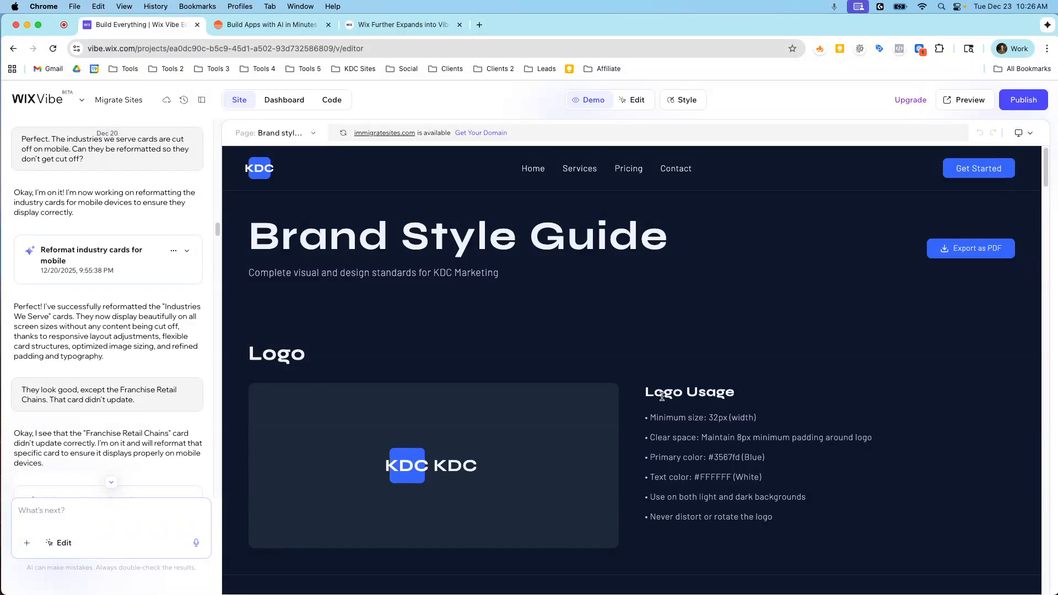
pyautogui.scroll(-5, 662, 396)
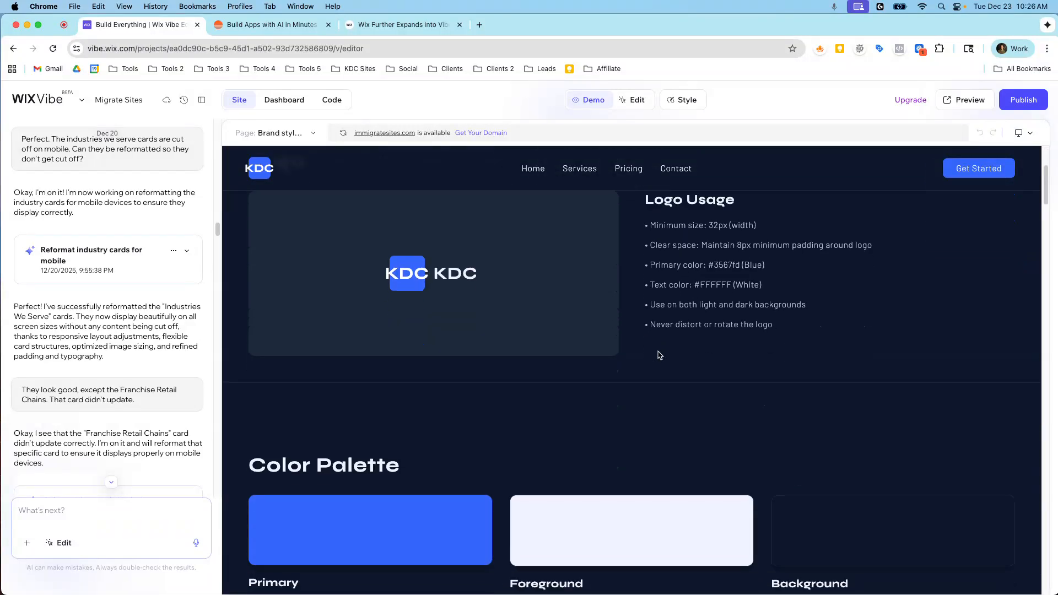
pyautogui.scroll(-10, 659, 359)
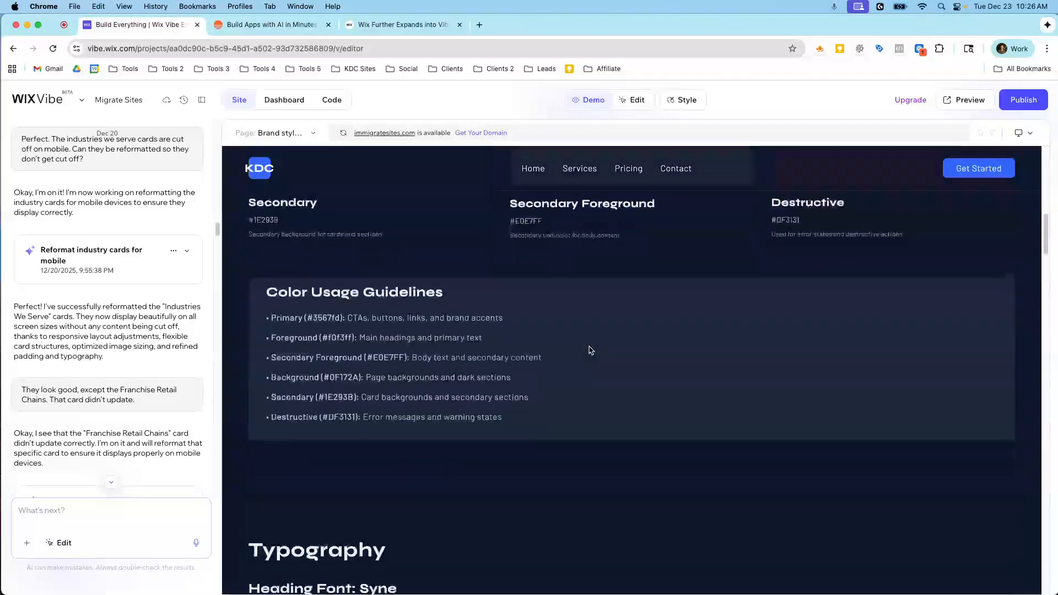
pyautogui.scroll(-20, 594, 361)
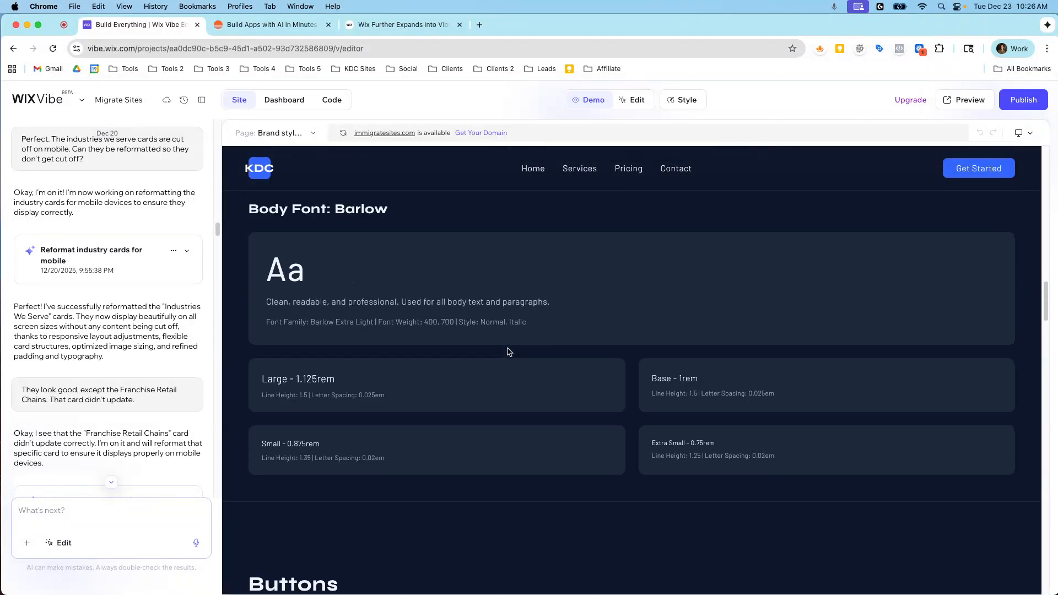
pyautogui.scroll(-14, 508, 351)
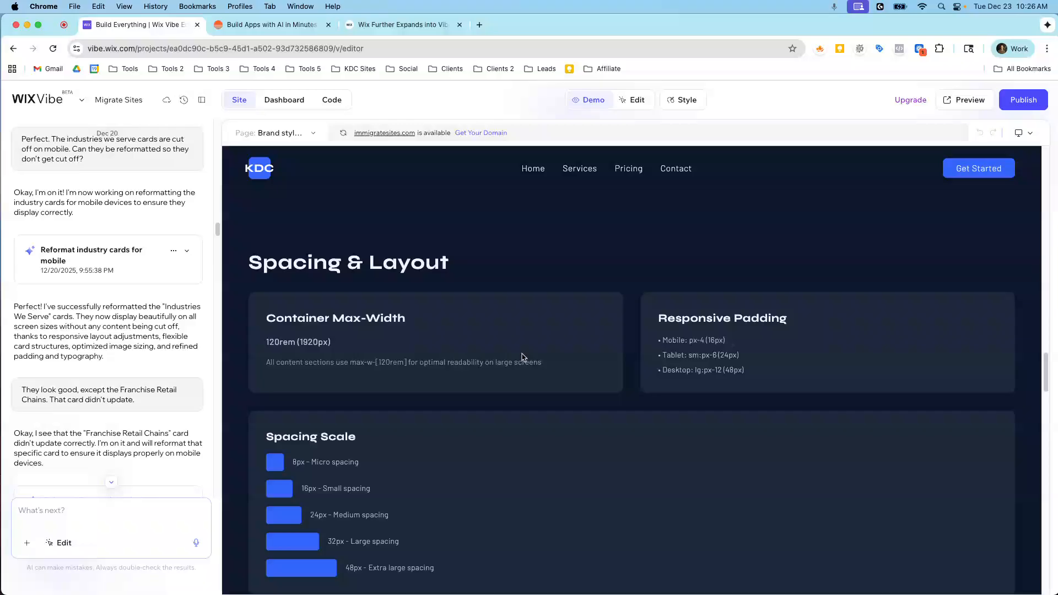
pyautogui.scroll(-2, 524, 358)
pyautogui.scroll(-16, 523, 357)
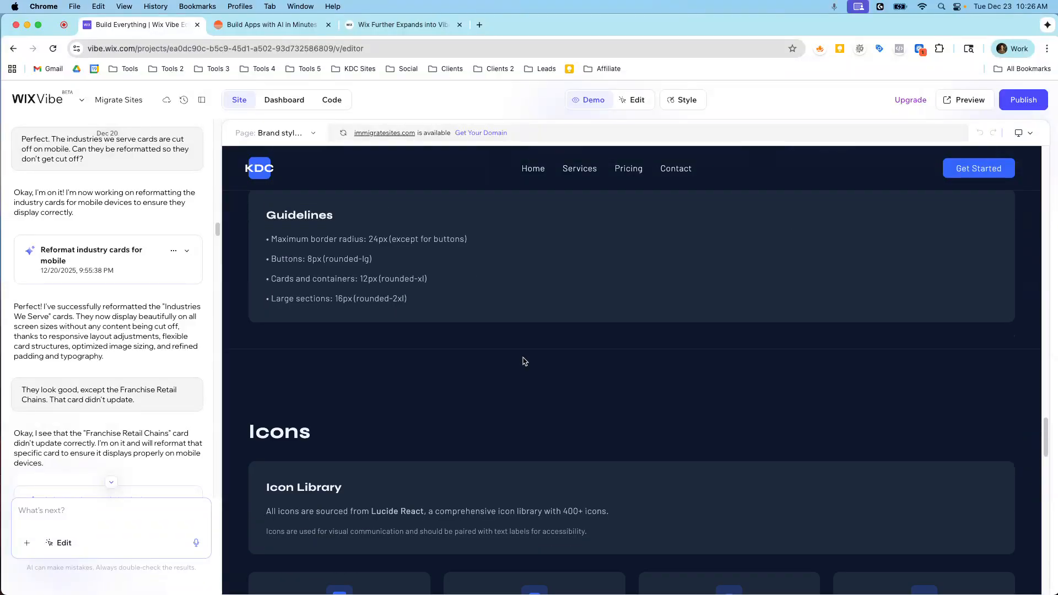
pyautogui.scroll(-15, 532, 382)
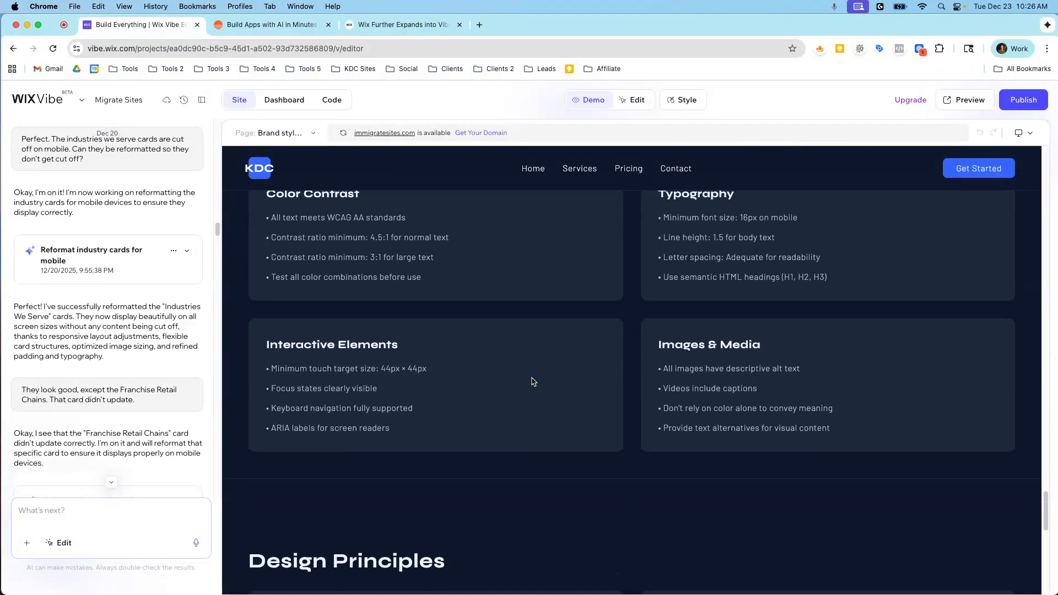
pyautogui.scroll(-1, 533, 383)
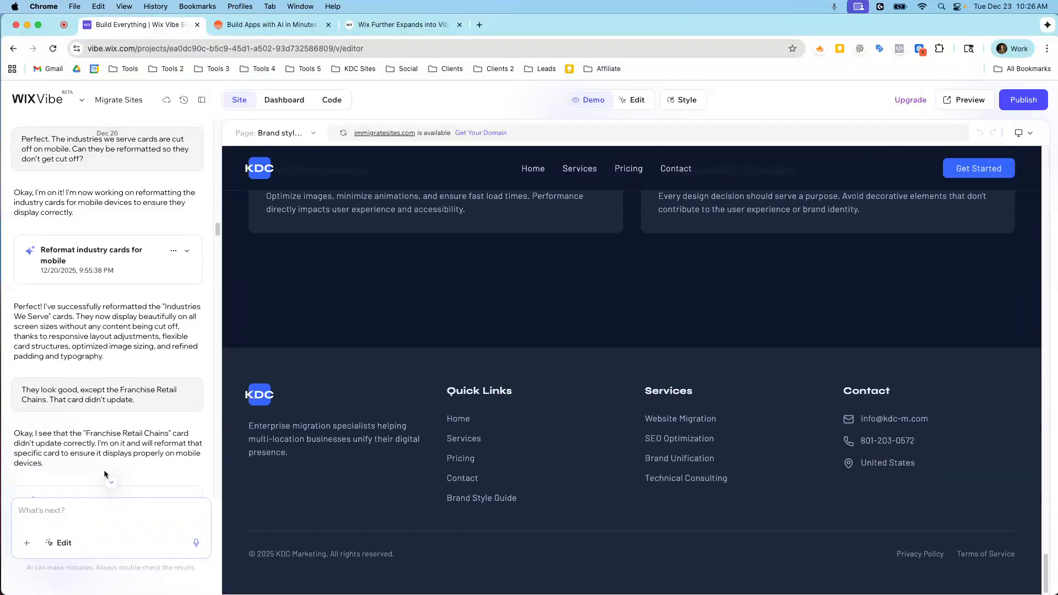
# Step: Review the chat exchange on the Franchise Retail Chains card alignment, and return to the site's home page
pyautogui.scroll(-5, 80, 491)
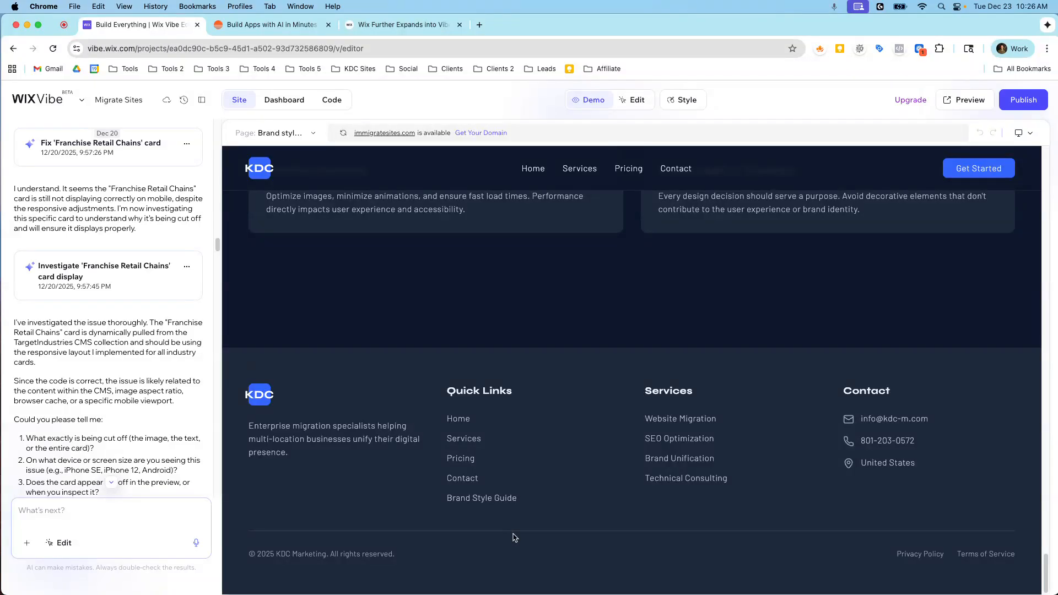
pyautogui.scroll(-6, 97, 462)
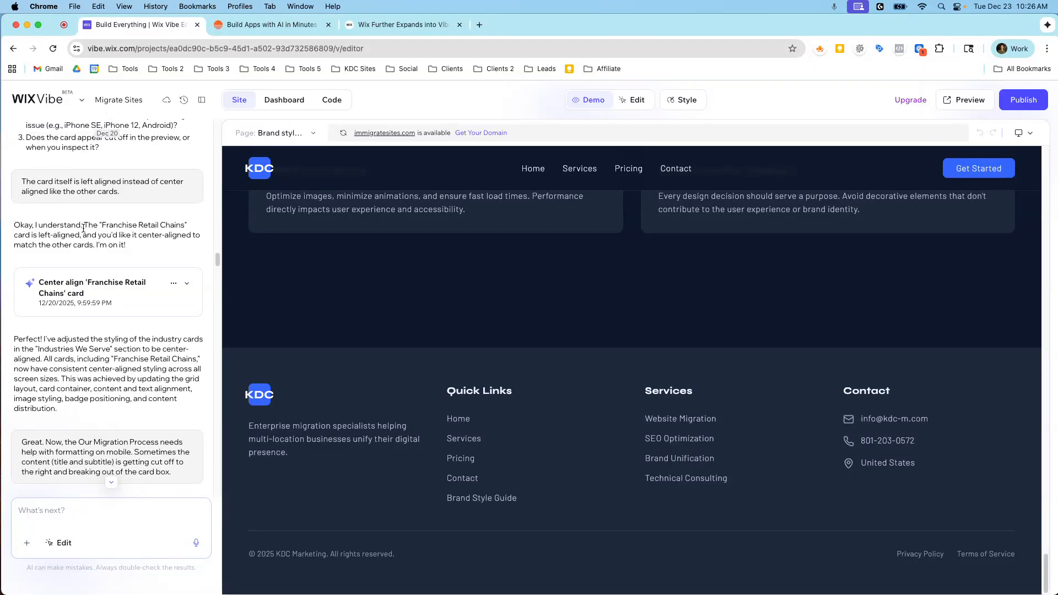
pyautogui.scroll(20, 488, 258)
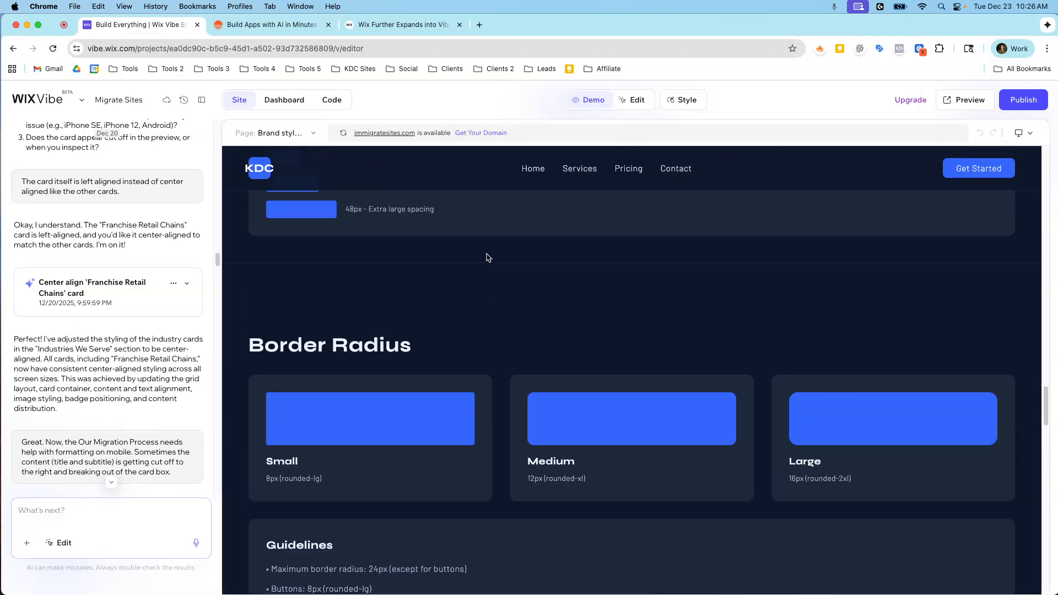
pyautogui.scroll(10, 487, 258)
pyautogui.click(256, 172)
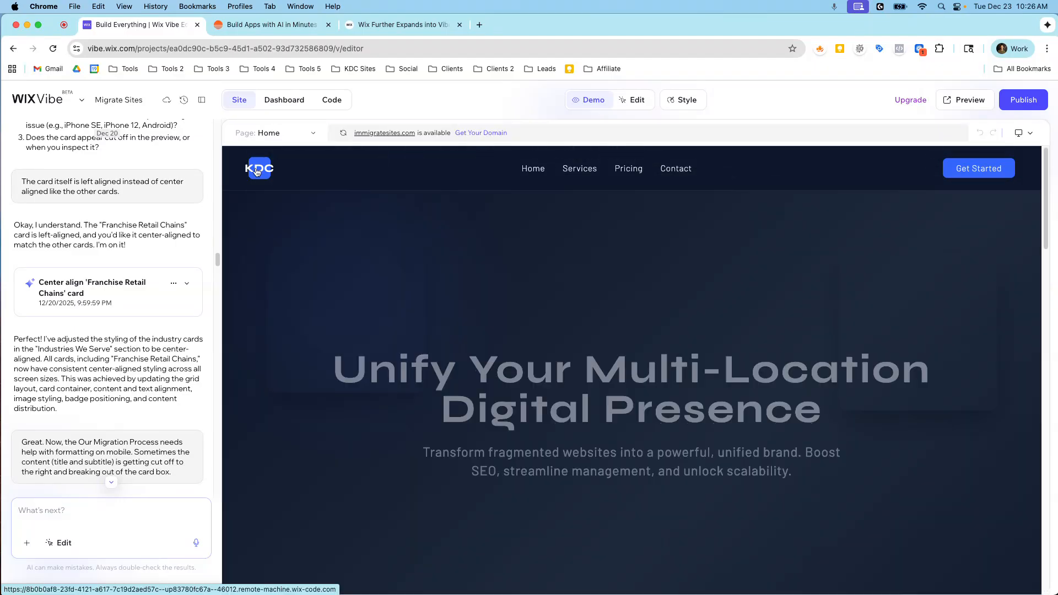
# Step: Switch the home page to editing mode and inspect the hero meeting photo's full design settings for appearance, effects and layout
pyautogui.click(633, 100)
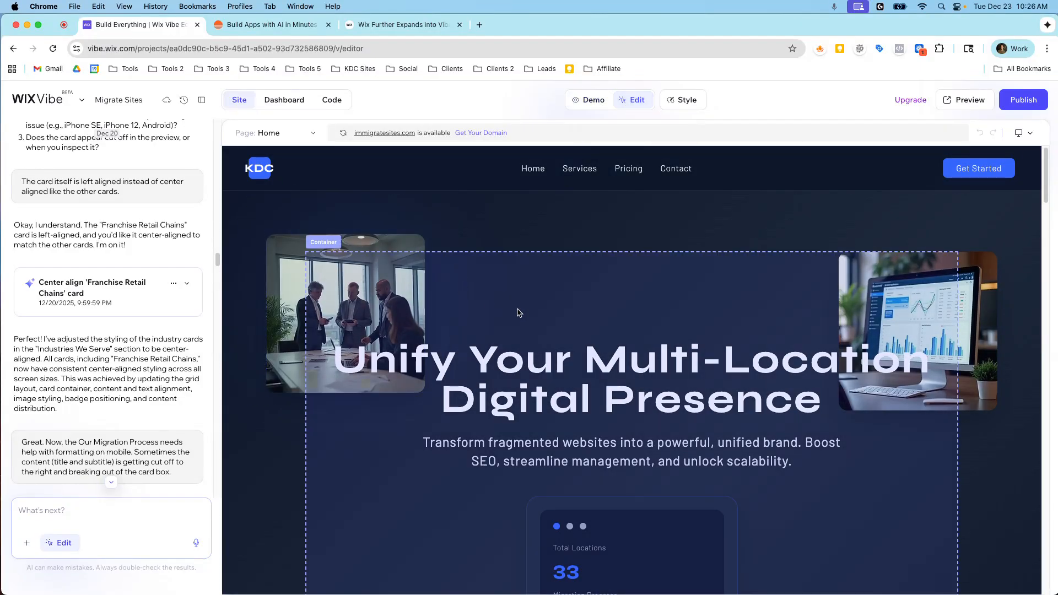
pyautogui.scroll(-1, 478, 325)
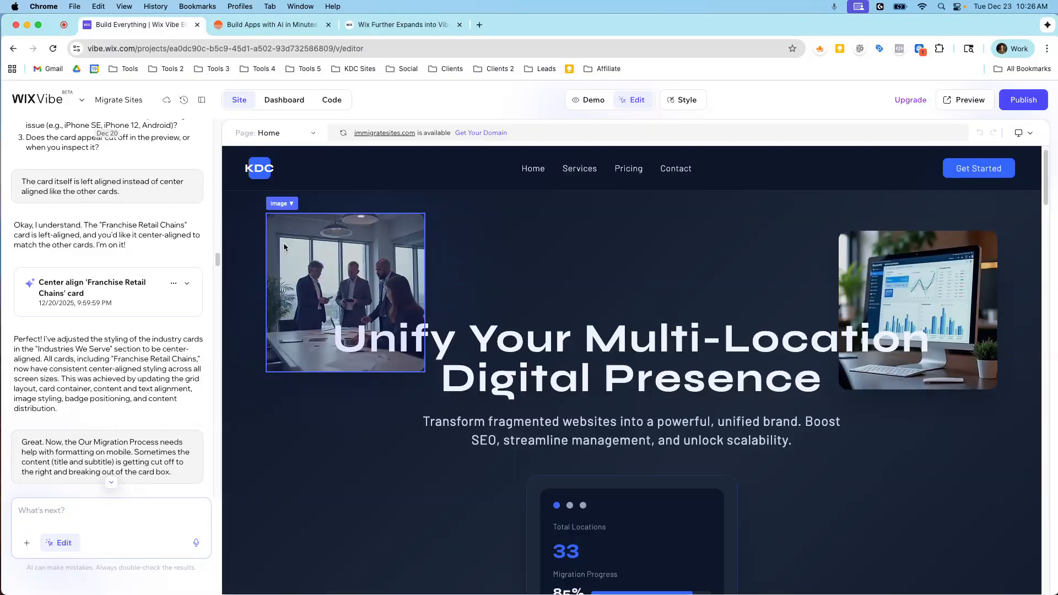
pyautogui.click(284, 247)
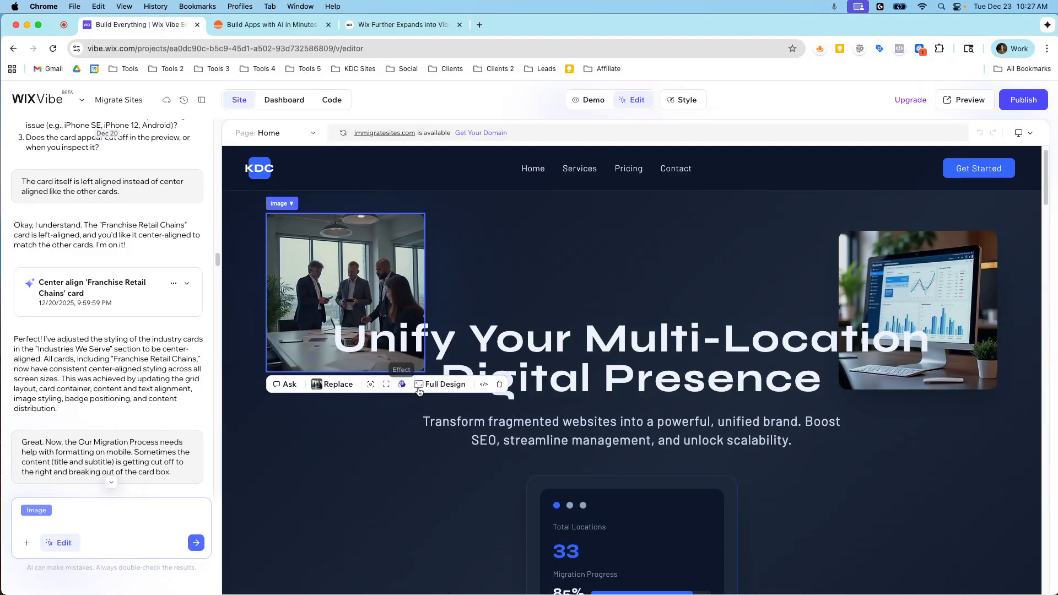
pyautogui.click(449, 391)
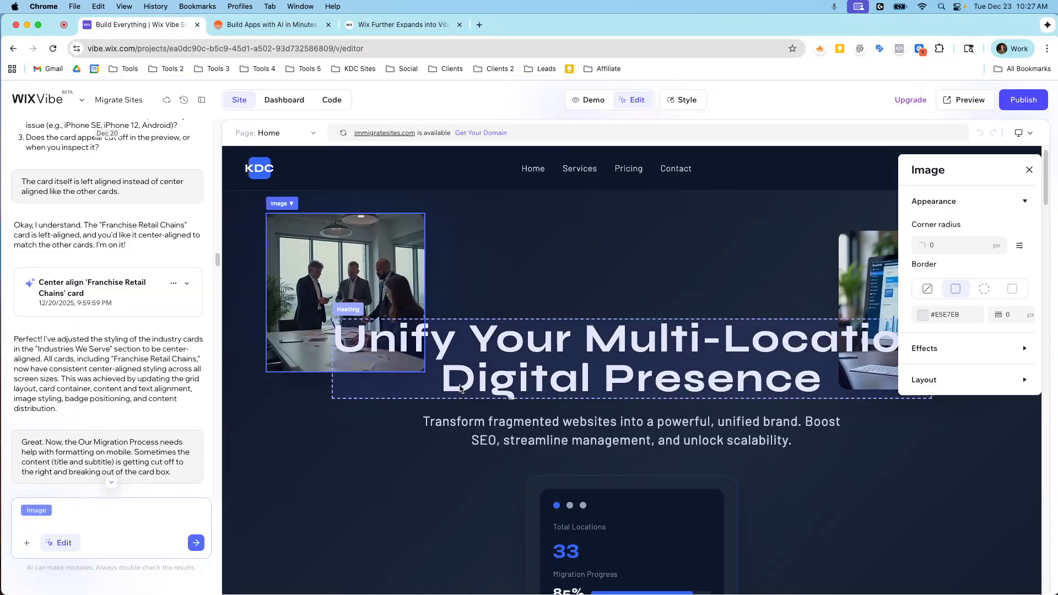
pyautogui.click(999, 360)
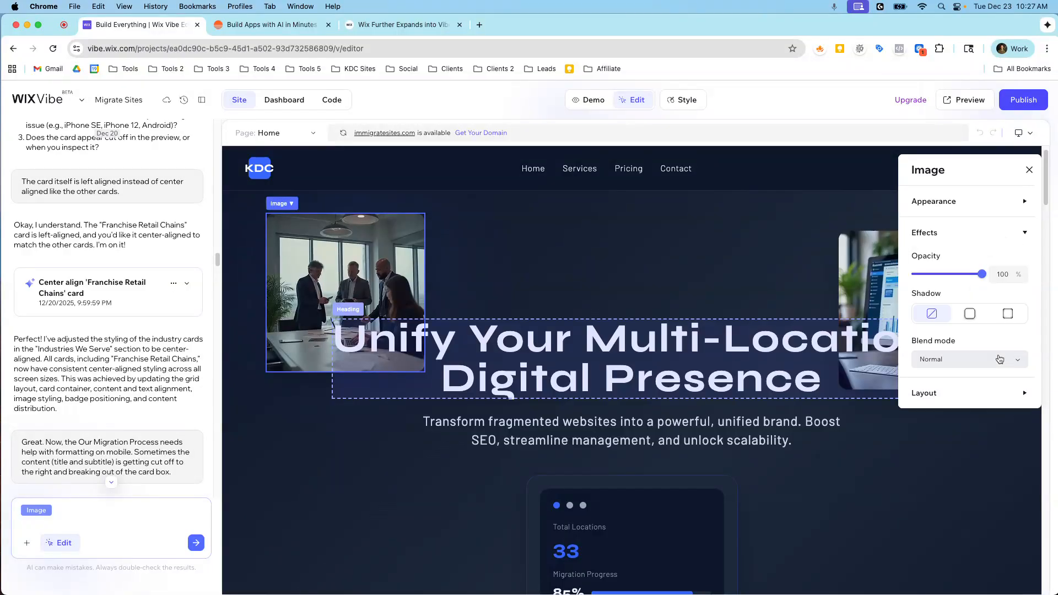
pyautogui.click(1011, 399)
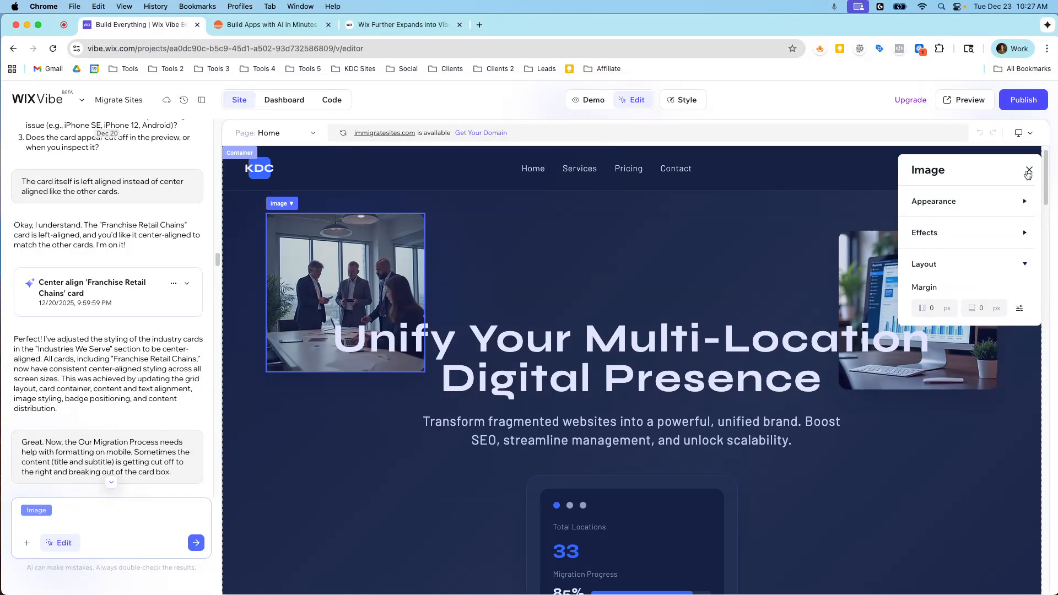
pyautogui.click(1028, 170)
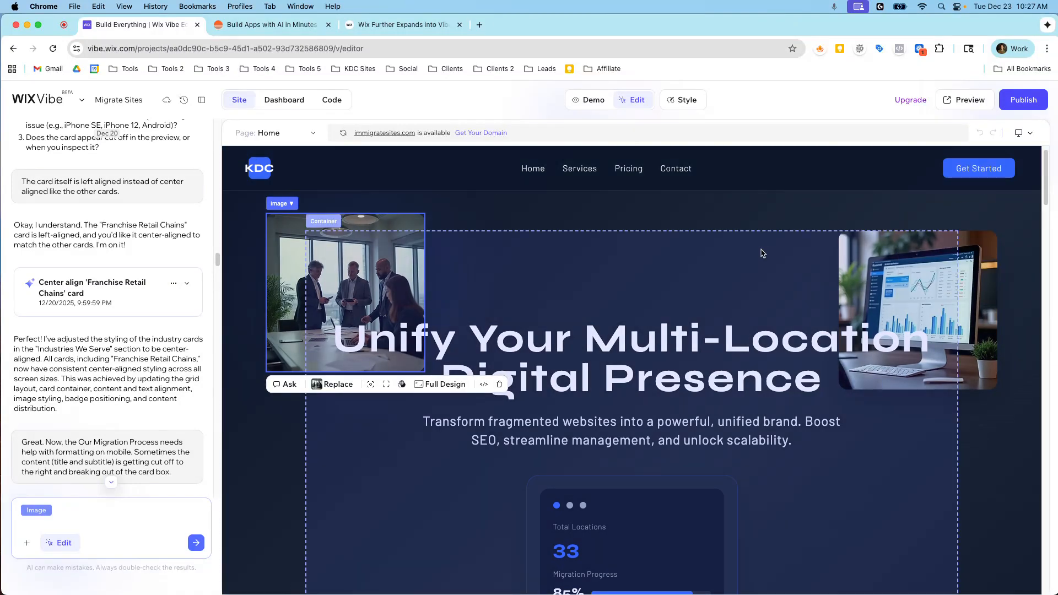
pyautogui.scroll(-7, 755, 259)
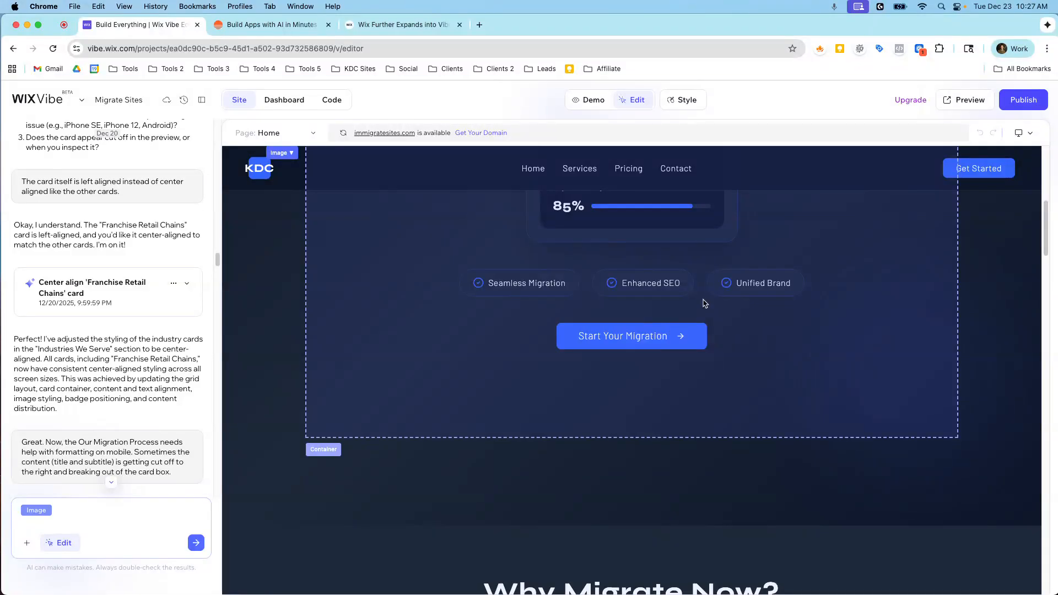
# Step: Look through the Why Migrate Now? section in editing mode and inspect the Scalability Advantage heading's full design text settings
pyautogui.scroll(-6, 700, 306)
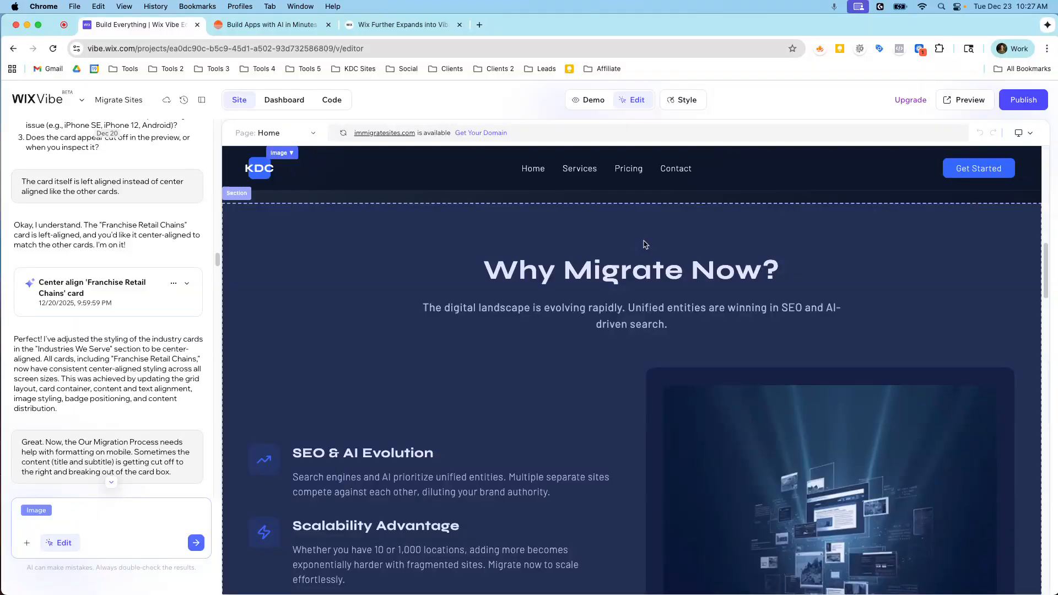
pyautogui.scroll(-3, 631, 259)
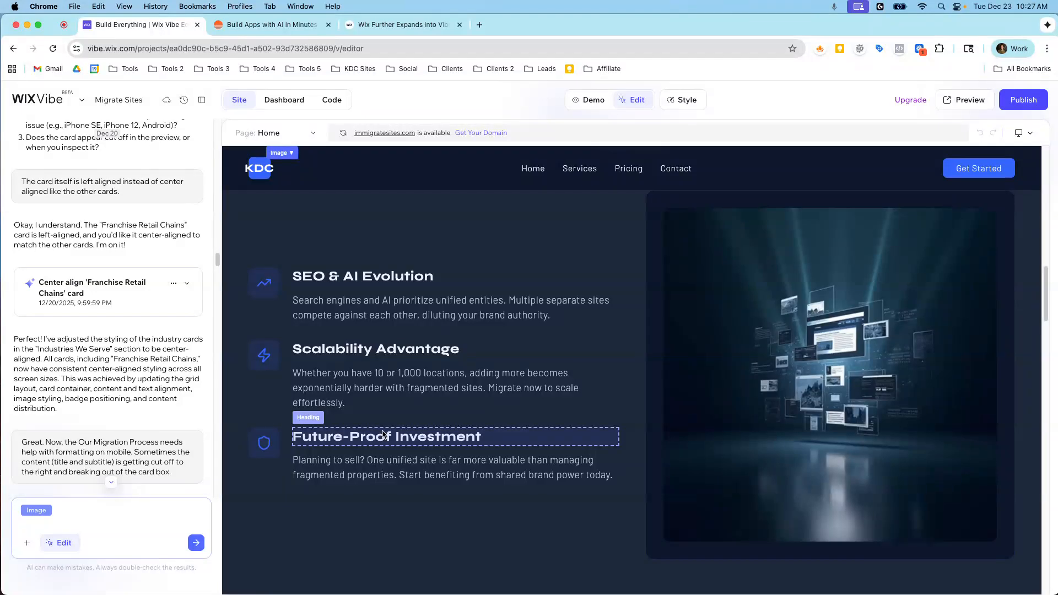
pyautogui.scroll(5, 464, 426)
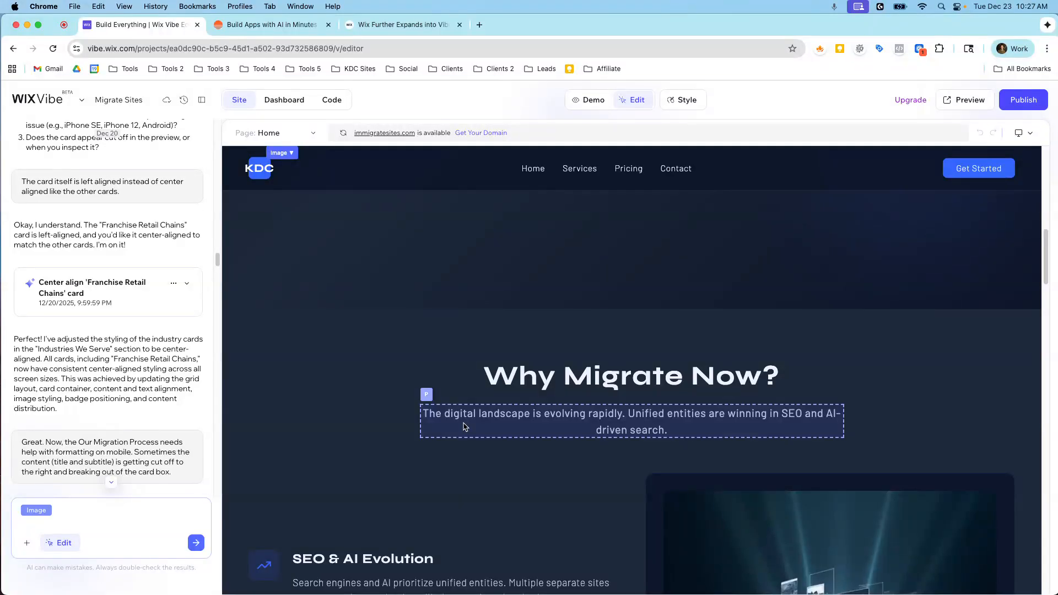
pyautogui.scroll(10, 553, 325)
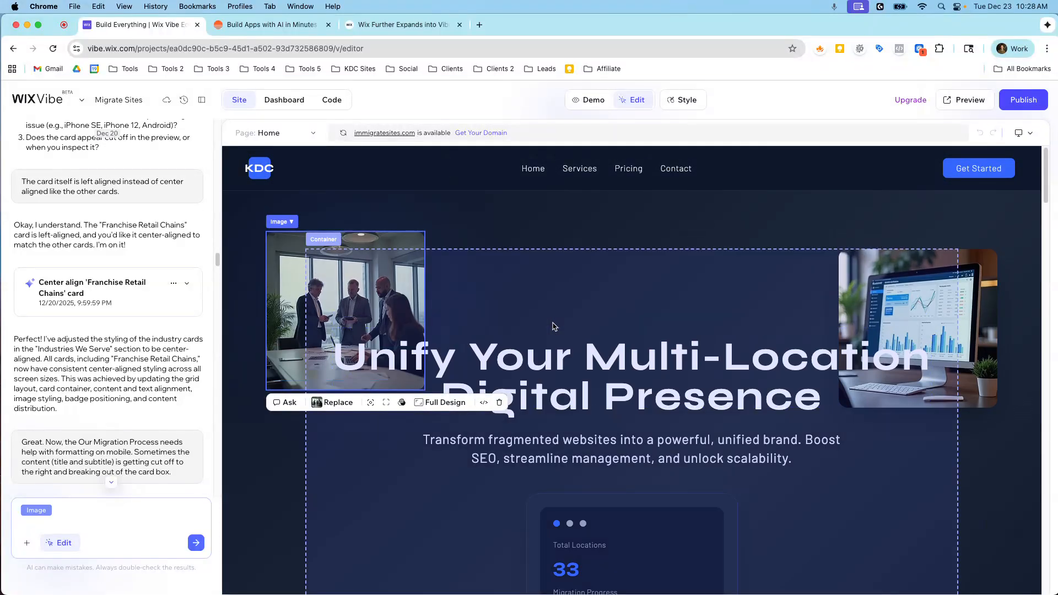
pyautogui.scroll(-5, 553, 326)
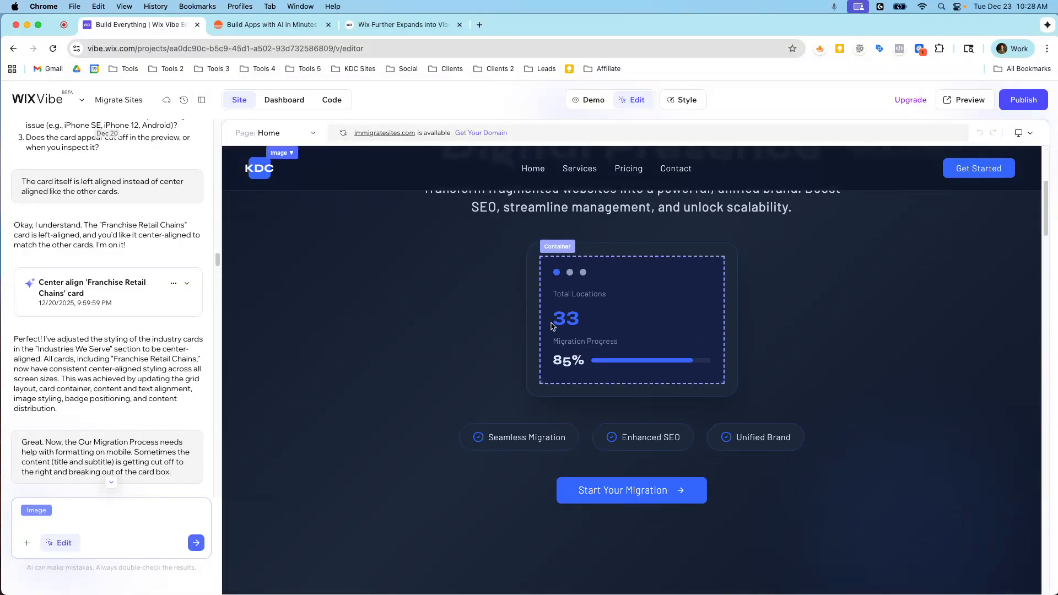
pyautogui.scroll(-10, 553, 325)
pyautogui.scroll(-4, 544, 355)
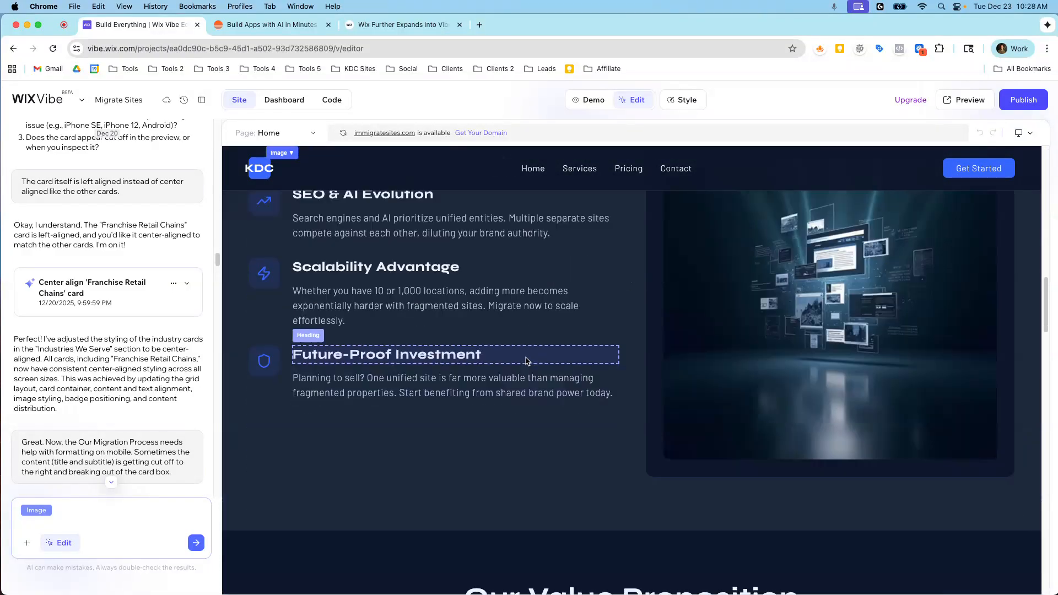
pyautogui.click(327, 270)
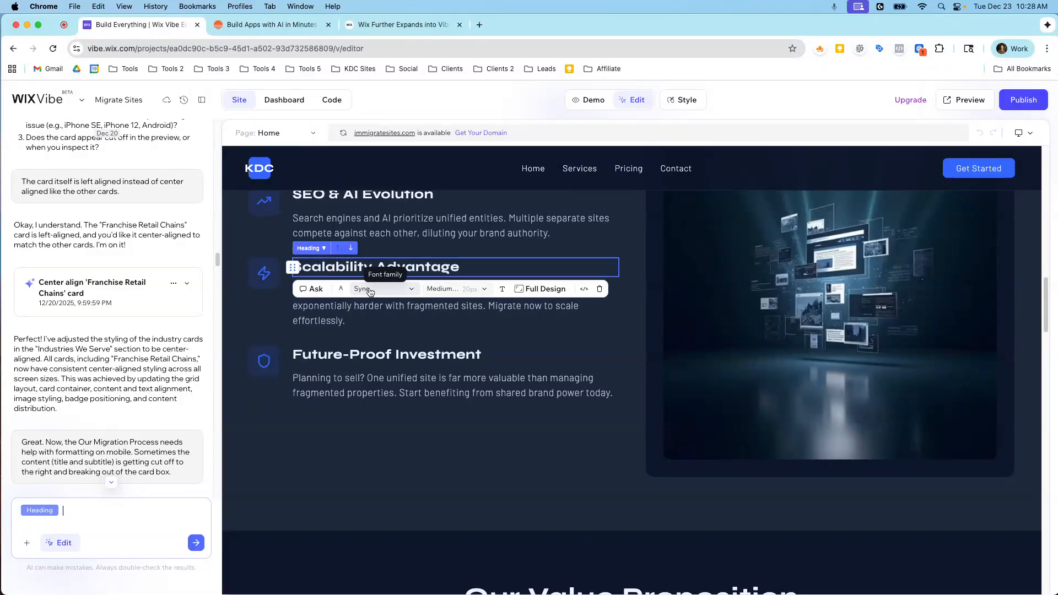
pyautogui.click(546, 290)
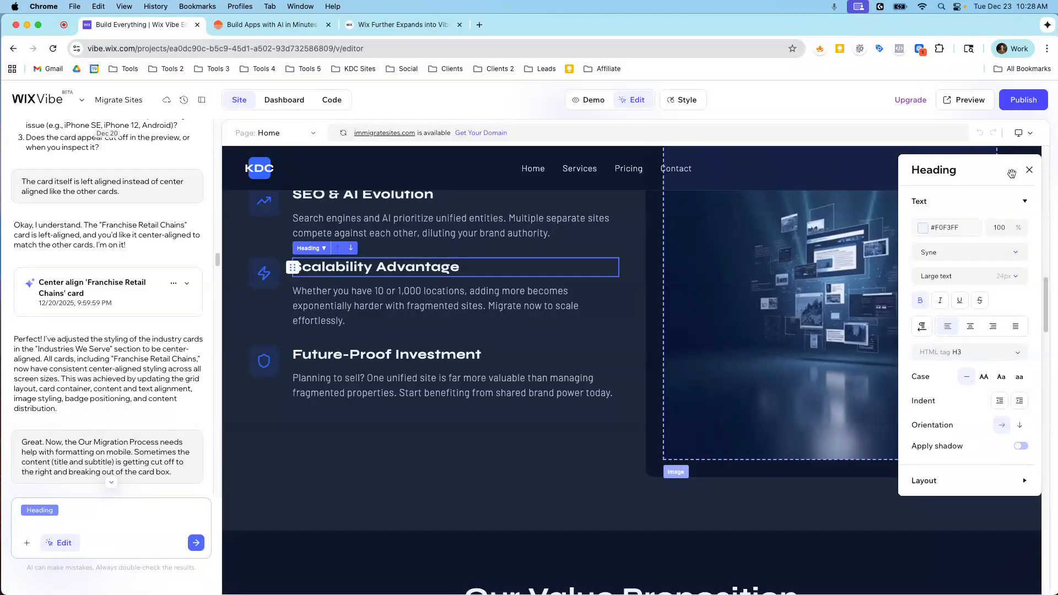
pyautogui.click(1028, 172)
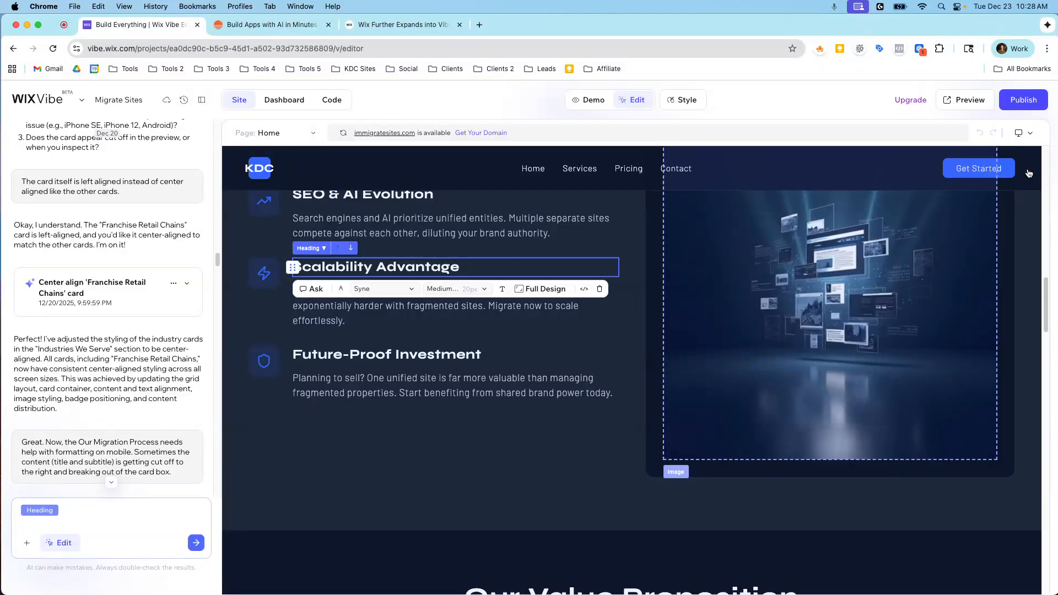
# Step: Select the Why Migrate Now? content container, remove its reference from the chat prompt, and leave editing mode
pyautogui.click(342, 466)
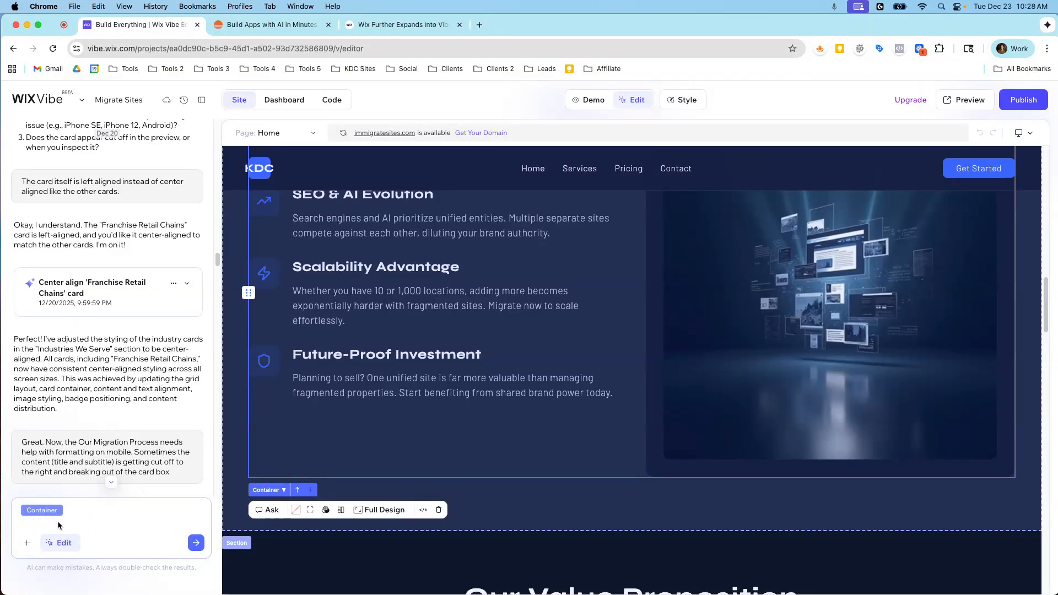
pyautogui.press('BackSpace')
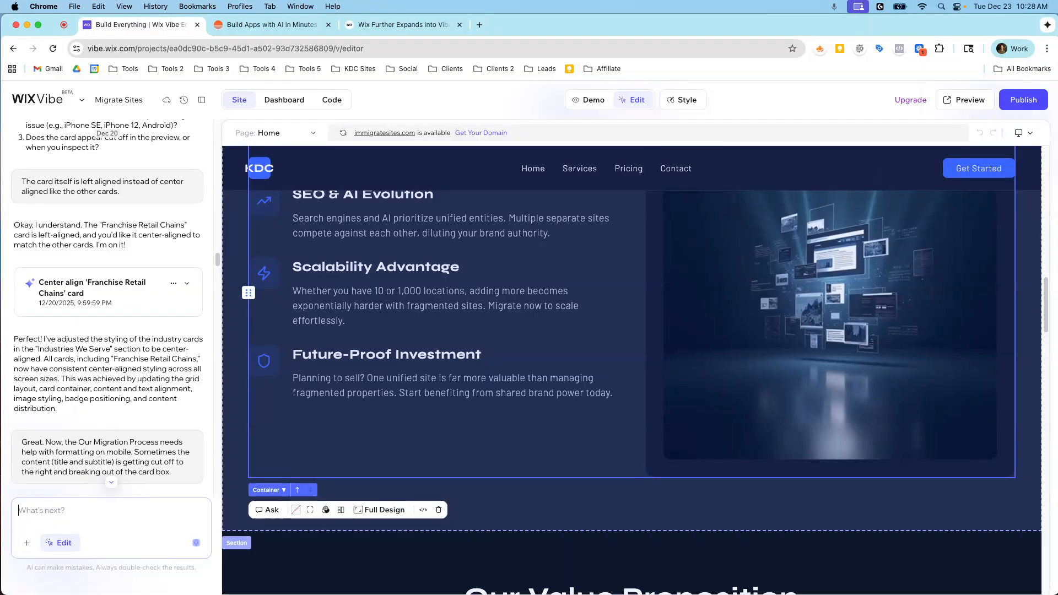
pyautogui.click(60, 545)
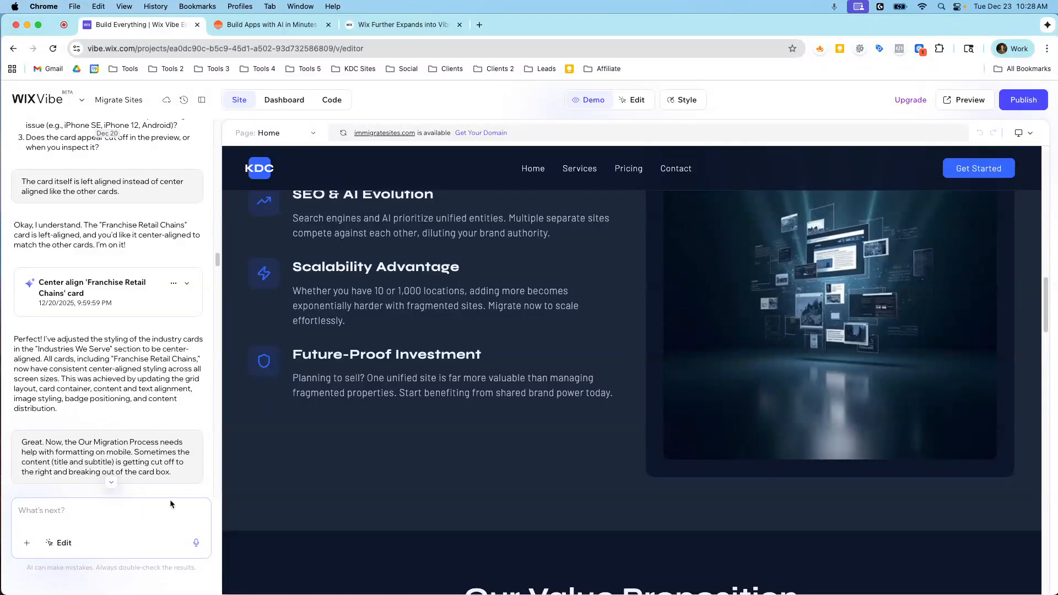
pyautogui.scroll(10, 318, 414)
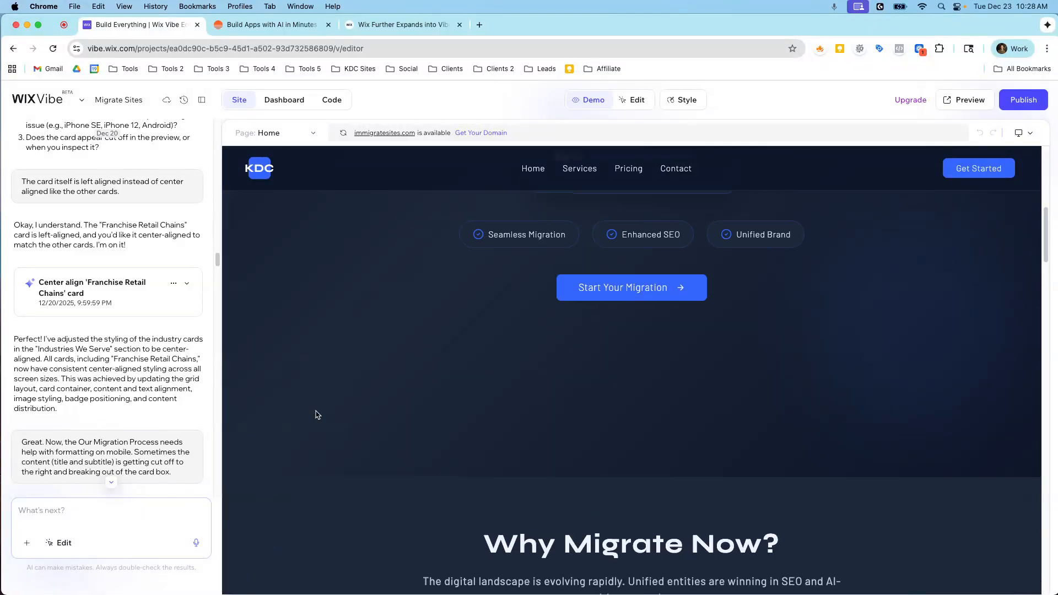
pyautogui.scroll(4, 317, 415)
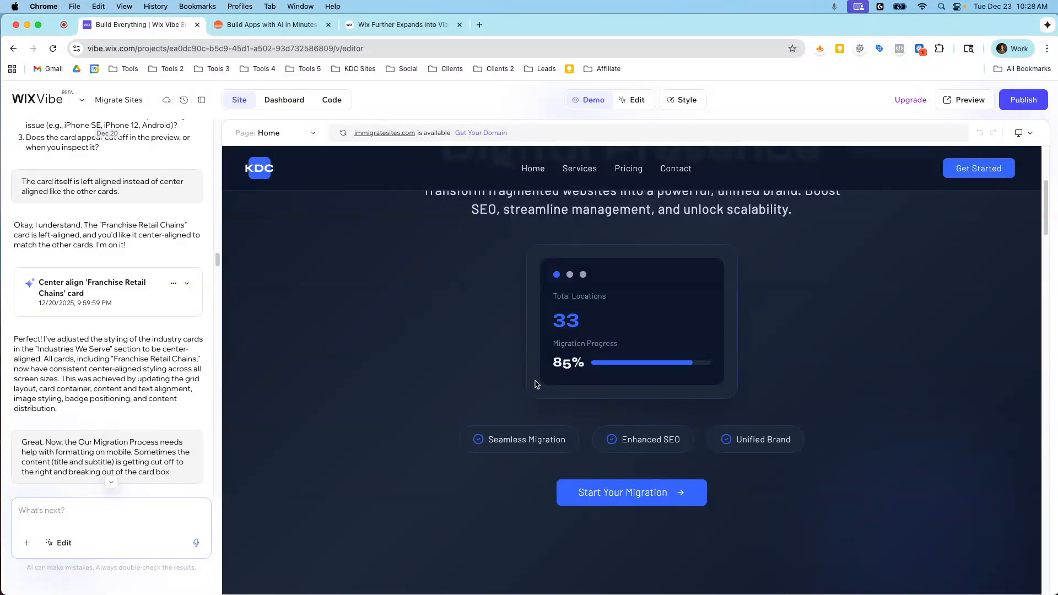
# Step: View the list of site pages, and examine the home page in the Mobile preview down to the Franchise Retail Chains card
pyautogui.click(306, 133)
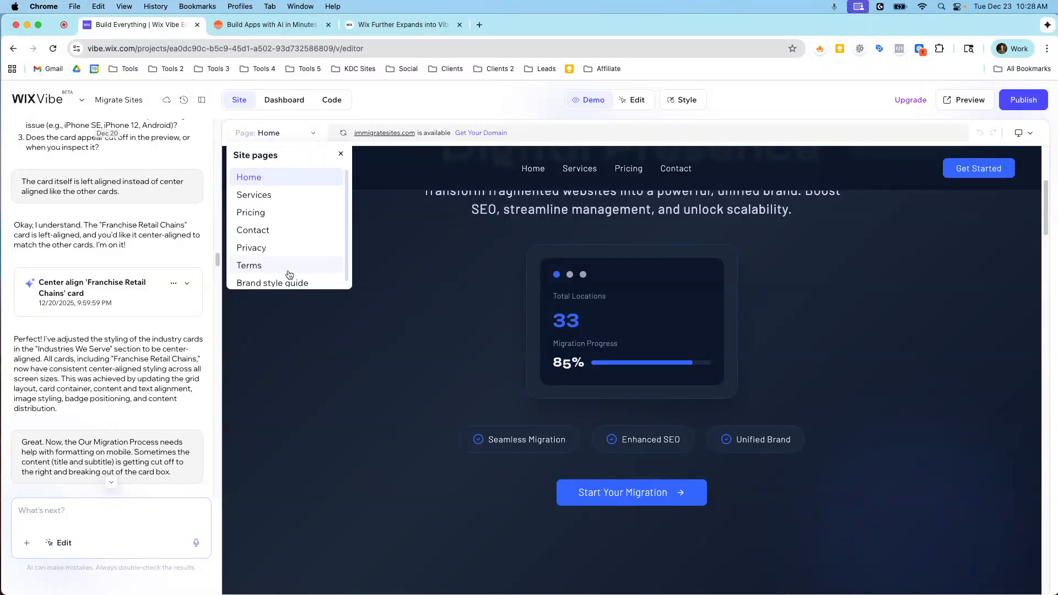
pyautogui.click(1025, 134)
pyautogui.click(1024, 198)
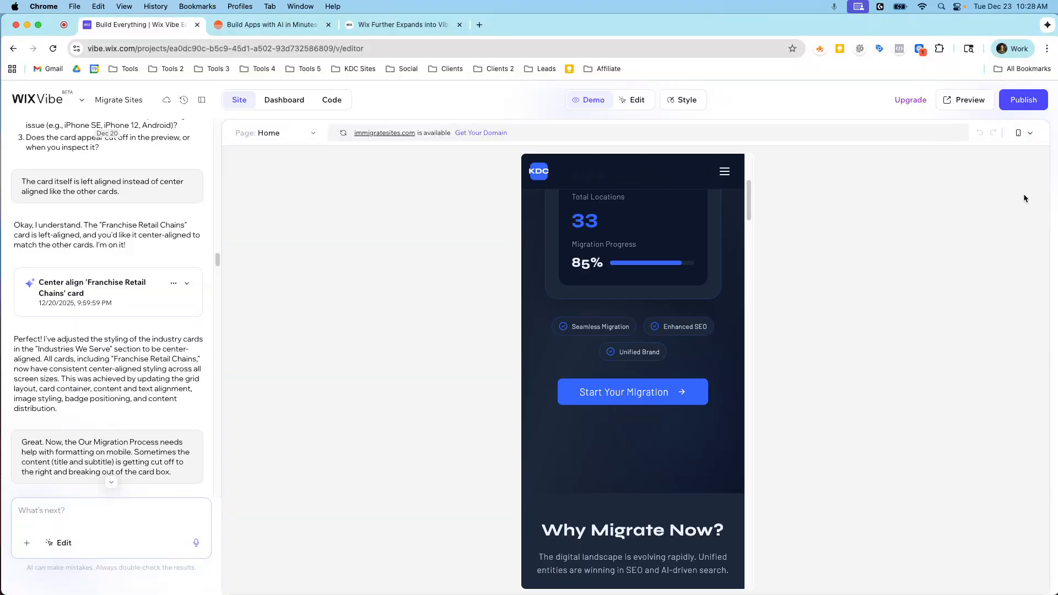
pyautogui.scroll(-10, 673, 302)
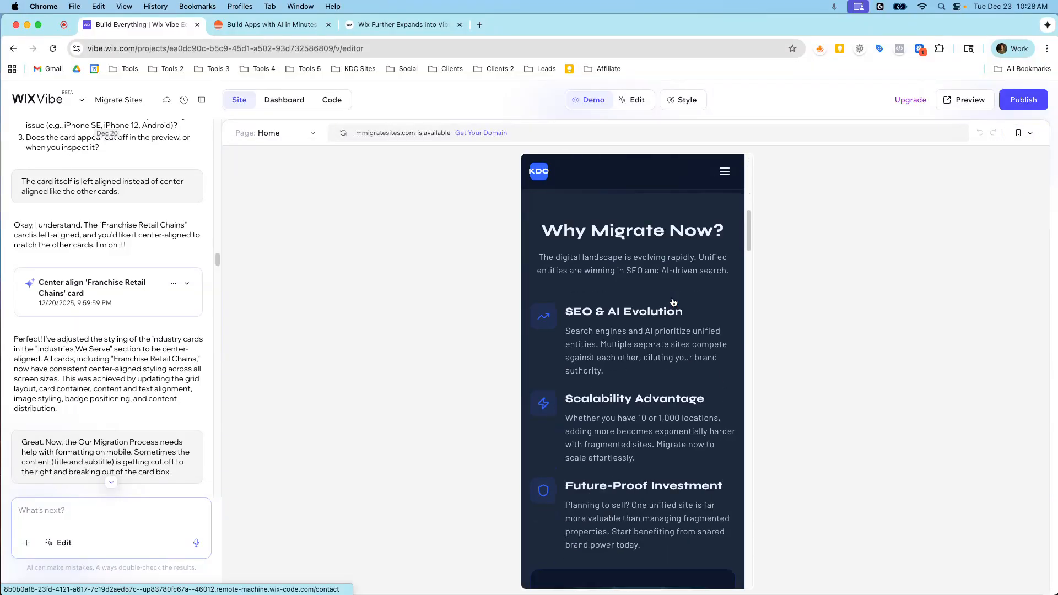
pyautogui.scroll(-15, 673, 302)
pyautogui.scroll(-15, 673, 302)
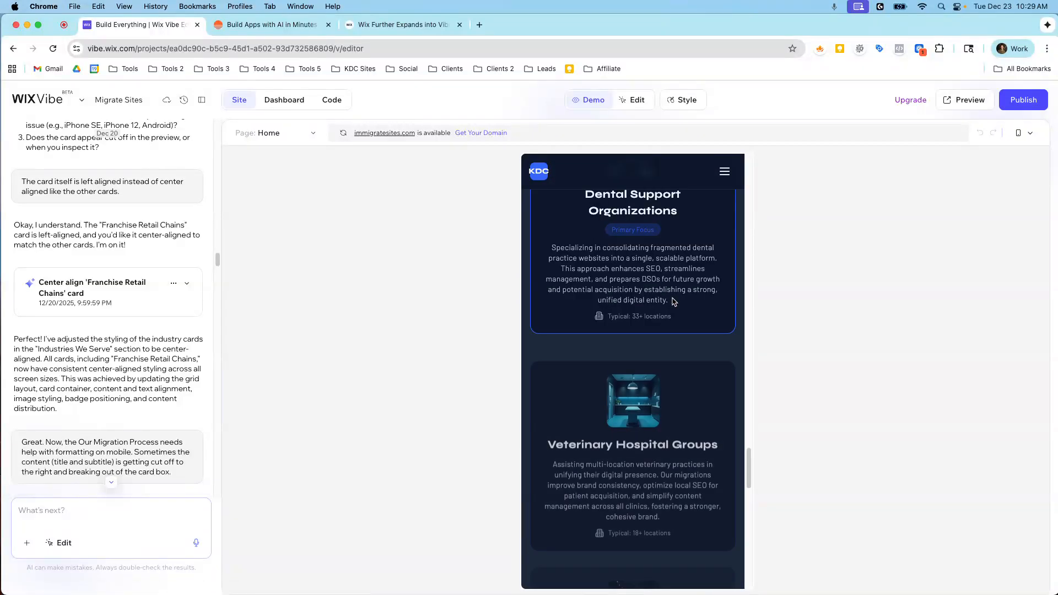
pyautogui.scroll(-10, 673, 302)
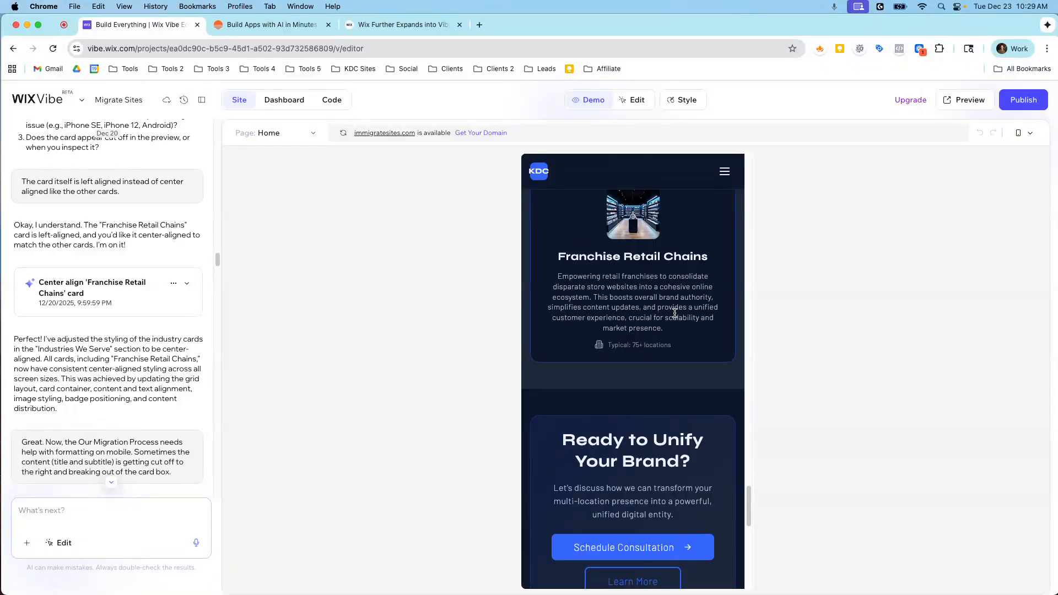
pyautogui.scroll(3, 674, 303)
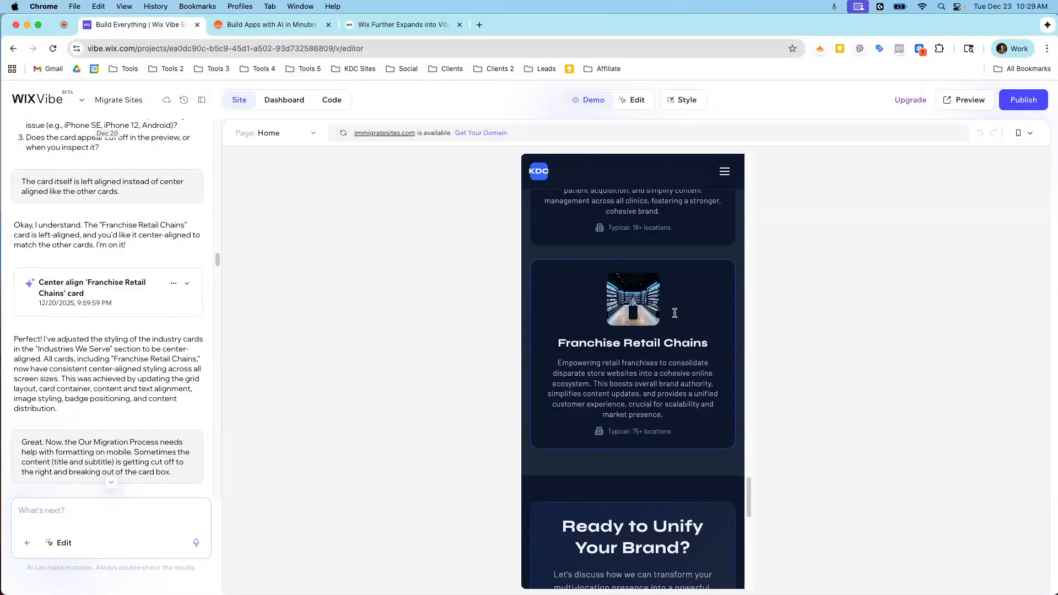
# Step: Return the preview to Desktop and review the home page from the industry cards back up to the hero section
pyautogui.click(1032, 133)
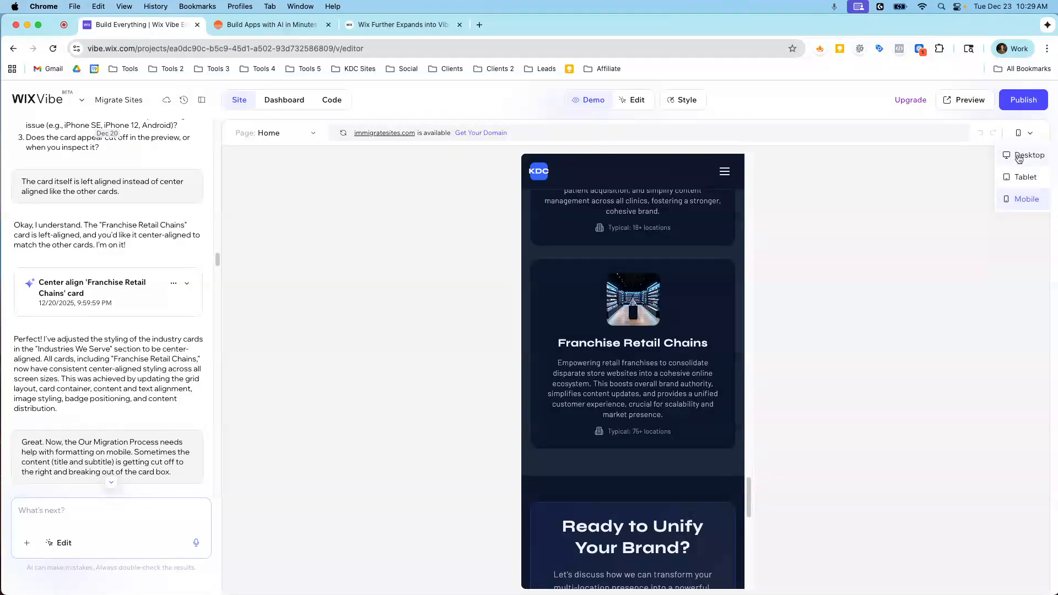
pyautogui.click(1019, 159)
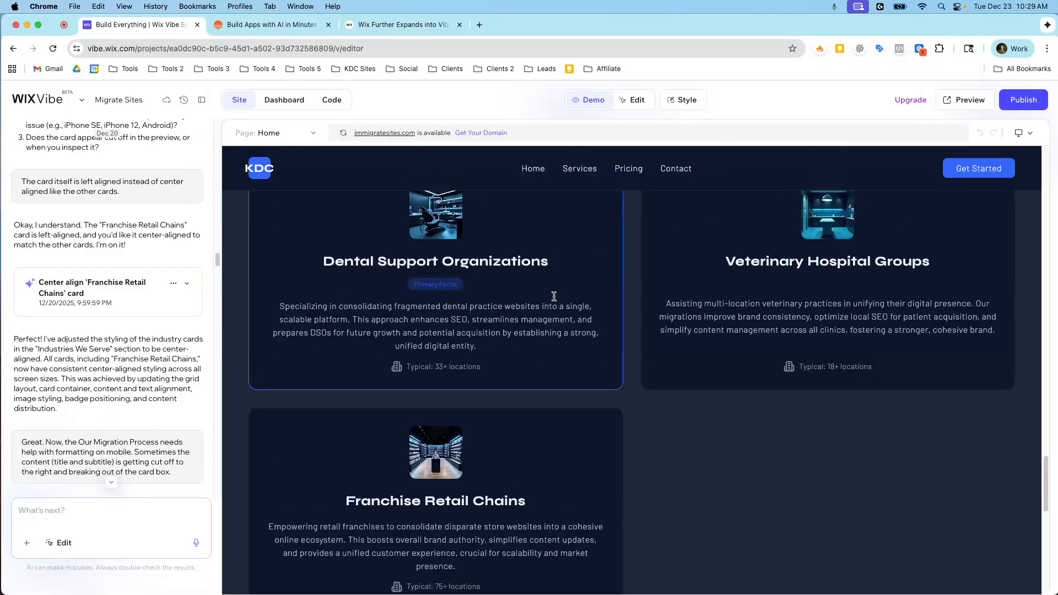
pyautogui.scroll(10, 554, 296)
pyautogui.scroll(5, 551, 334)
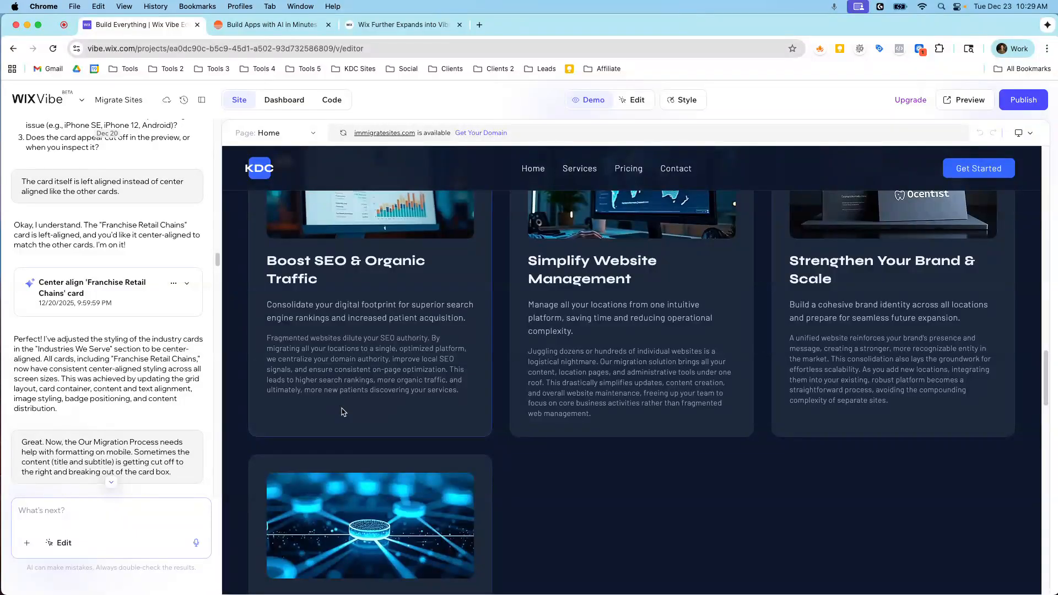
pyautogui.scroll(-5, 465, 431)
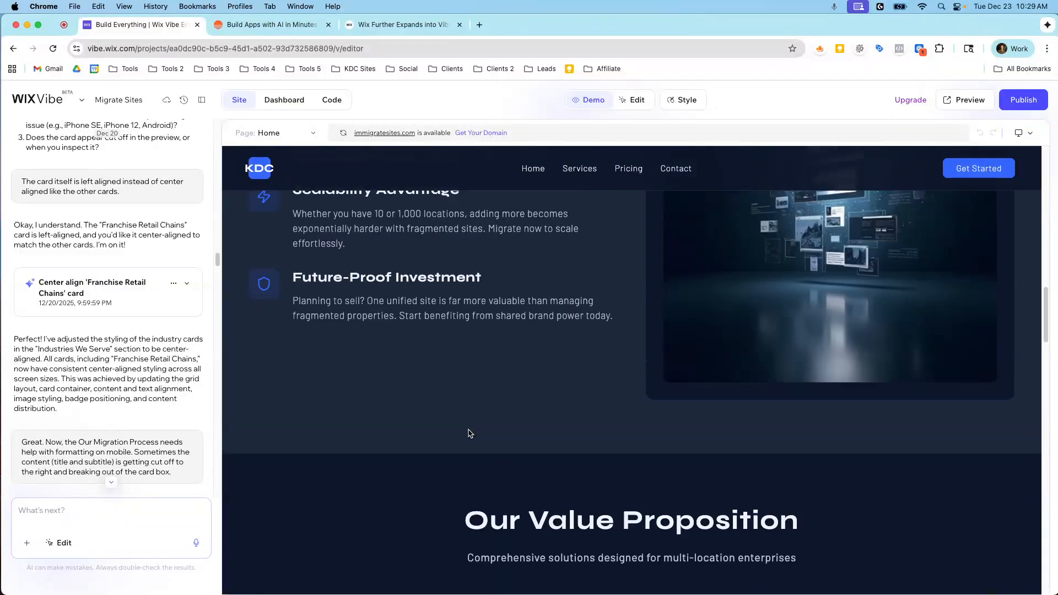
pyautogui.scroll(20, 470, 434)
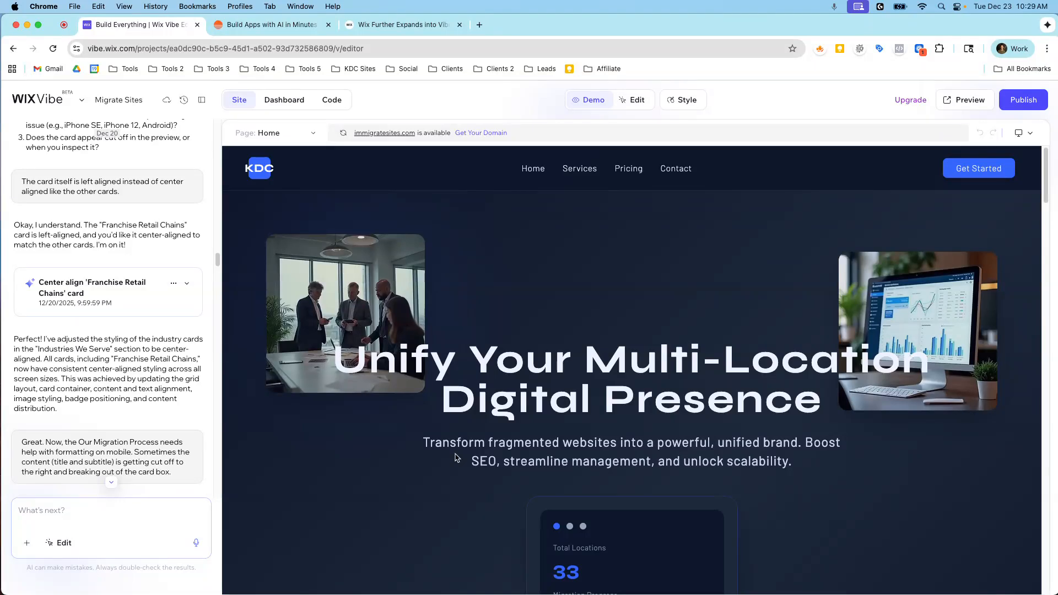
# Step: Open the site style settings and review the typography's heading and paragraph fonts and text styles
pyautogui.click(683, 100)
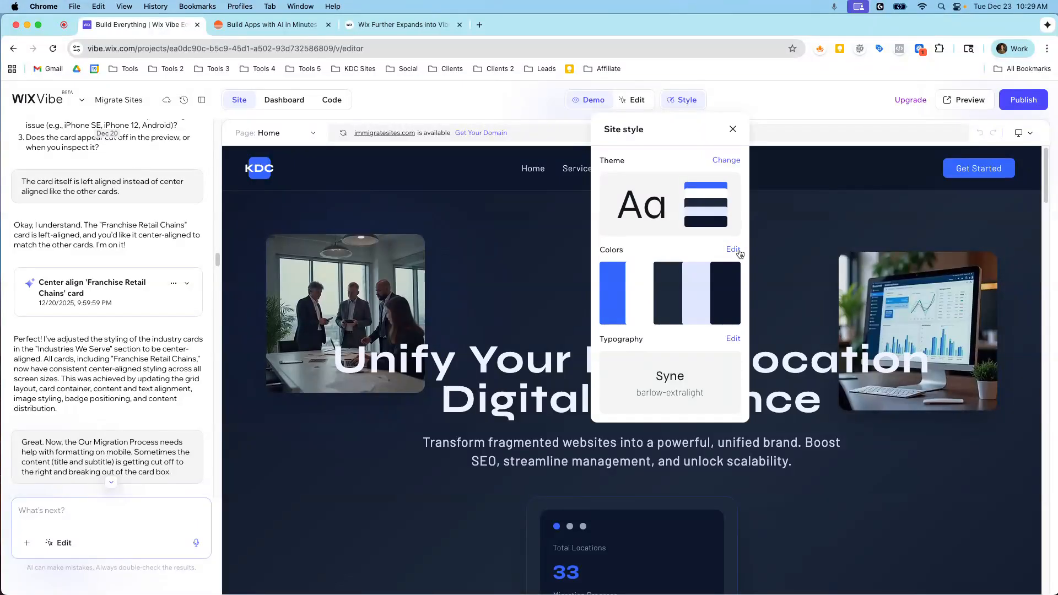
pyautogui.click(734, 339)
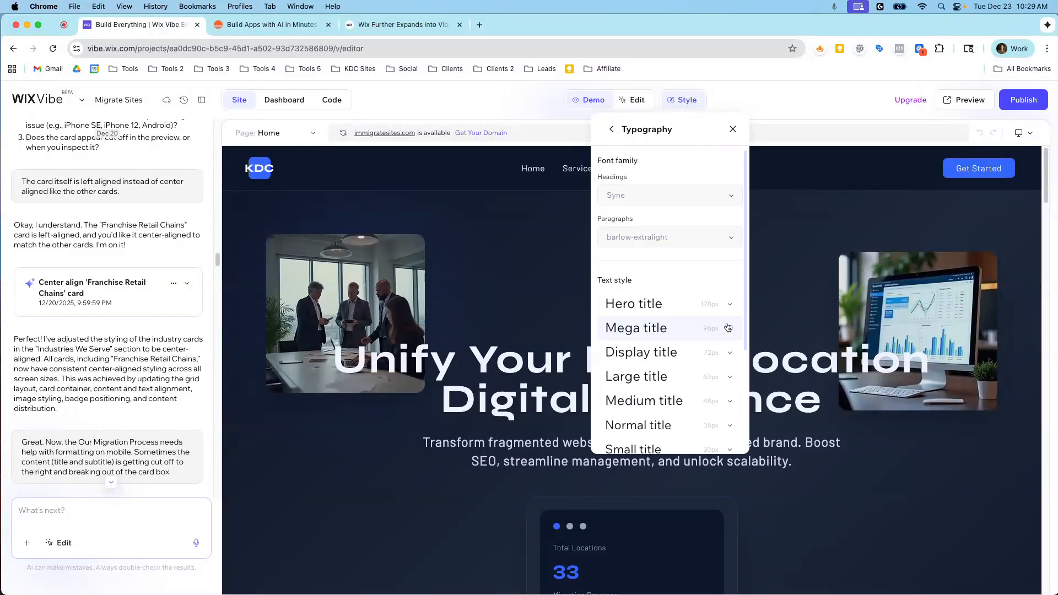
pyautogui.scroll(-3, 702, 276)
pyautogui.scroll(3, 702, 277)
pyautogui.click(611, 129)
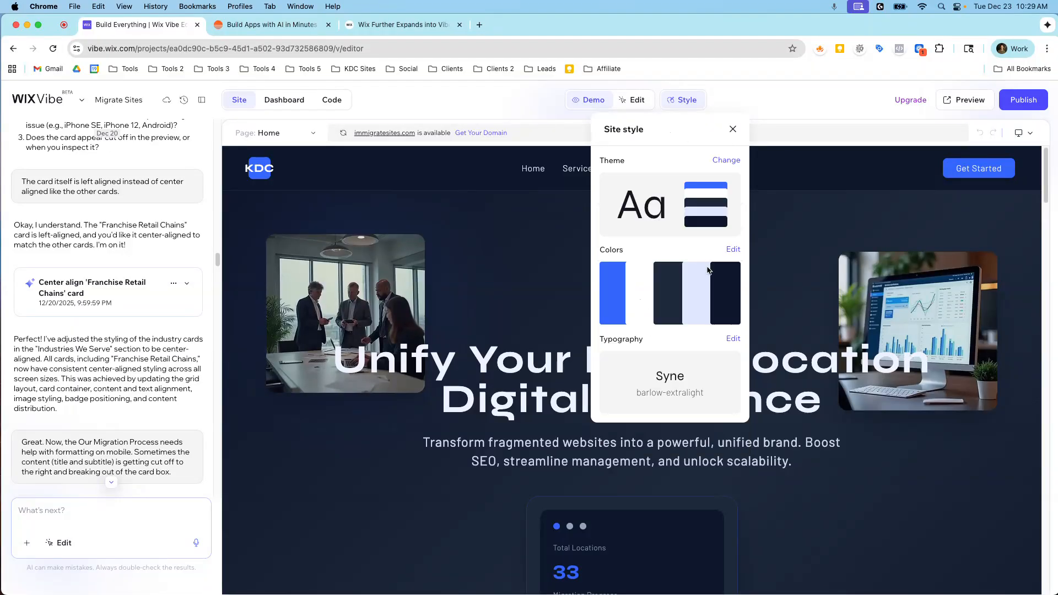
# Step: Review the site style's color palette and suggested themes, and close the style settings
pyautogui.click(733, 249)
pyautogui.scroll(-1, 691, 267)
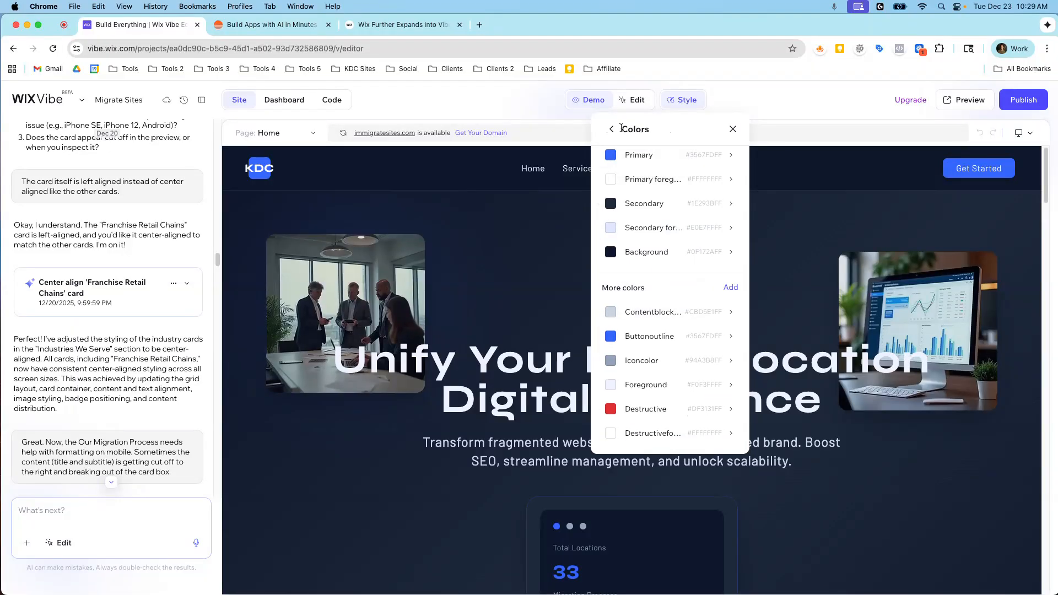
pyautogui.click(612, 129)
pyautogui.click(730, 161)
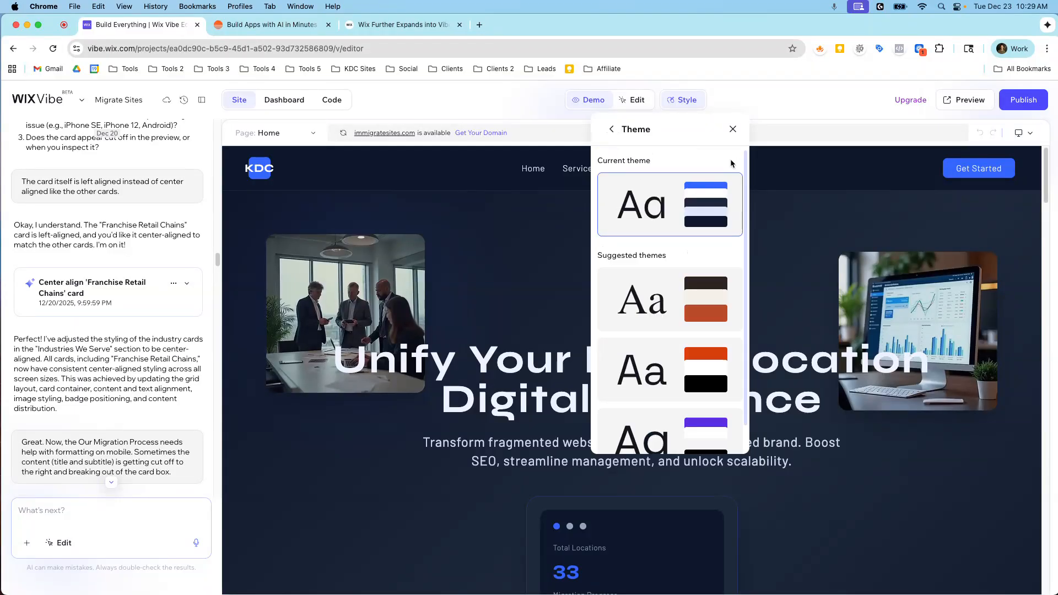
pyautogui.click(612, 129)
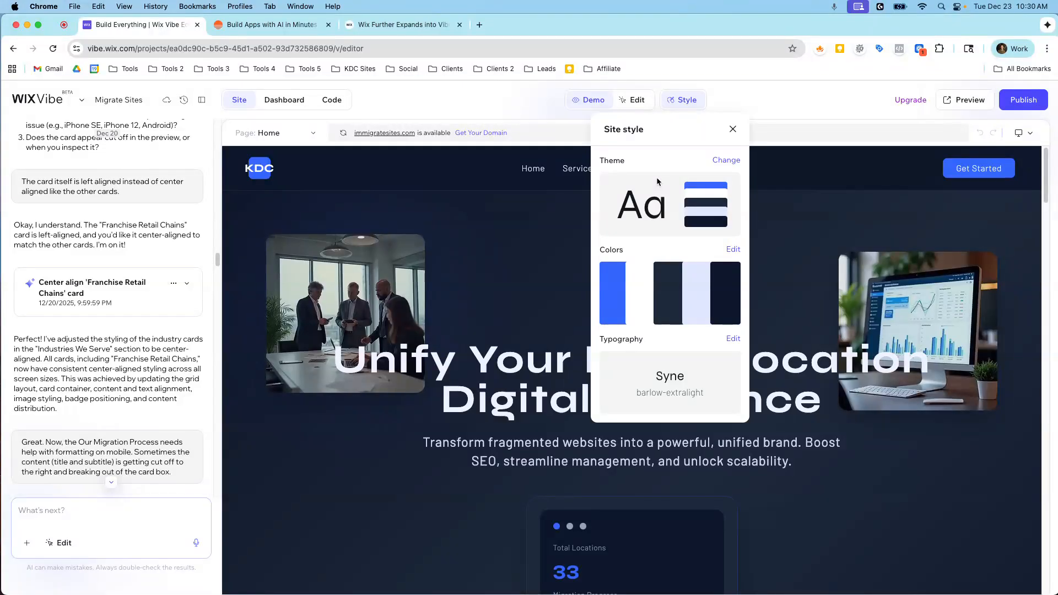
pyautogui.click(732, 129)
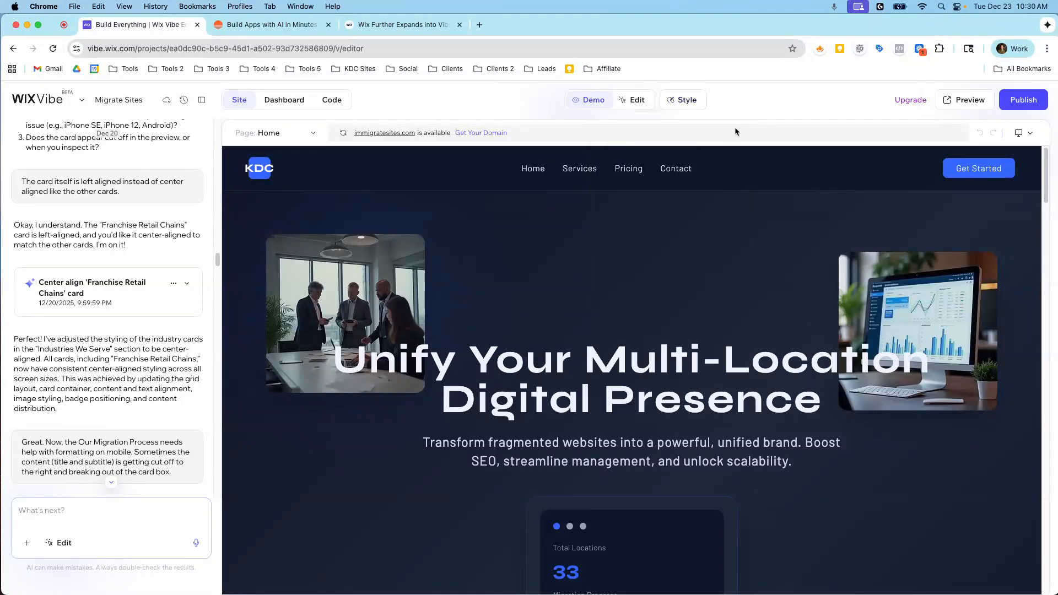
# Step: Open the published Migrate Sites website from the publishing options and review its home page down to the footer
pyautogui.click(1025, 101)
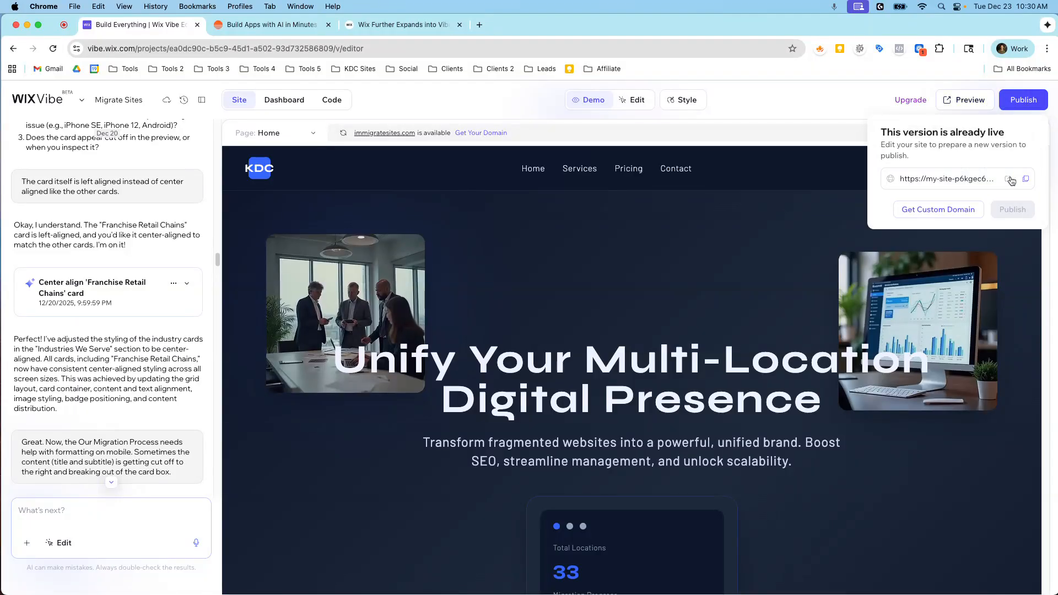
pyautogui.click(1011, 180)
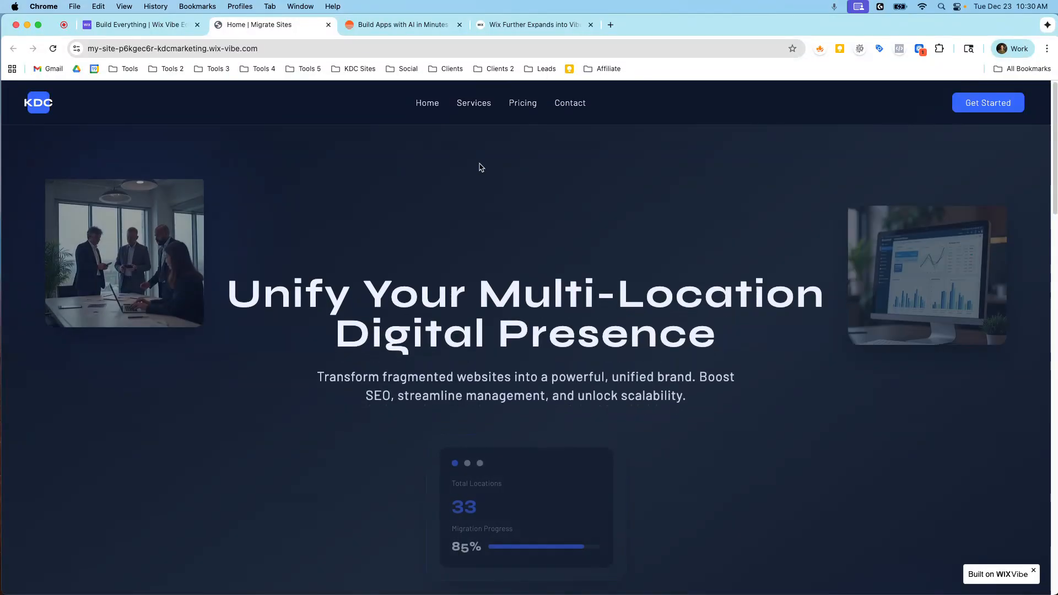
pyautogui.scroll(-15, 481, 167)
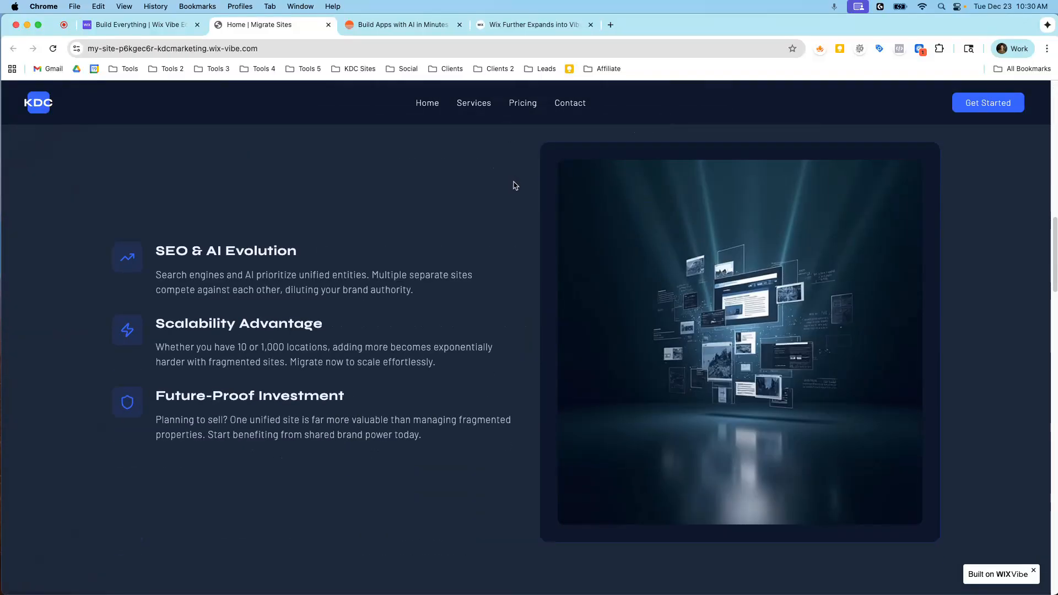
pyautogui.scroll(-20, 514, 186)
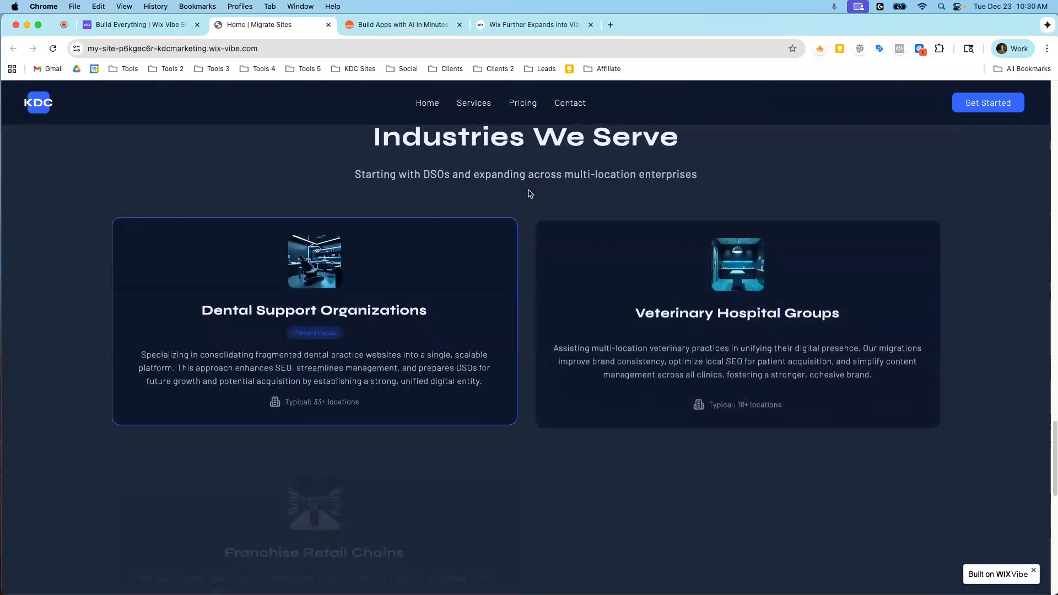
pyautogui.scroll(-10, 531, 194)
pyautogui.scroll(15, 534, 193)
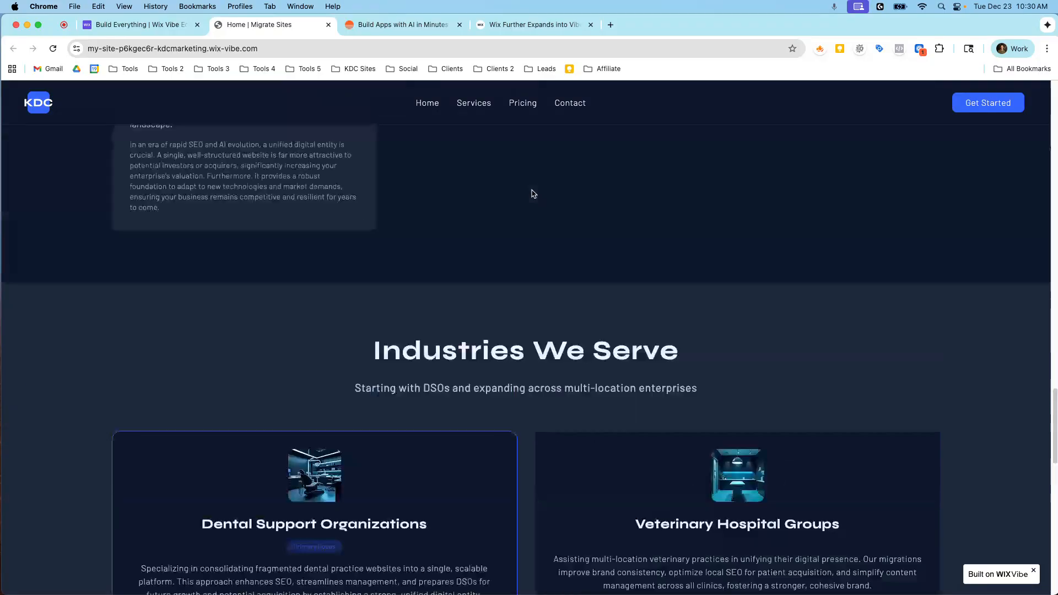
pyautogui.scroll(10, 531, 193)
pyautogui.scroll(-15, 531, 193)
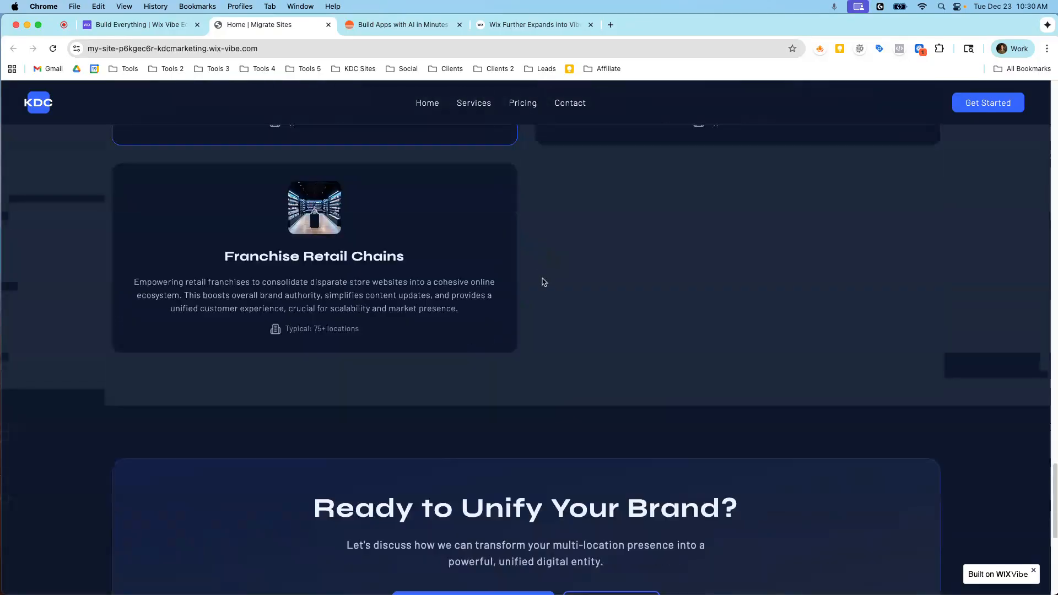
pyautogui.scroll(-10, 544, 282)
# Step: Open the published site's Services page from the footer links and review its migration process steps and closing call to action
pyautogui.click(297, 441)
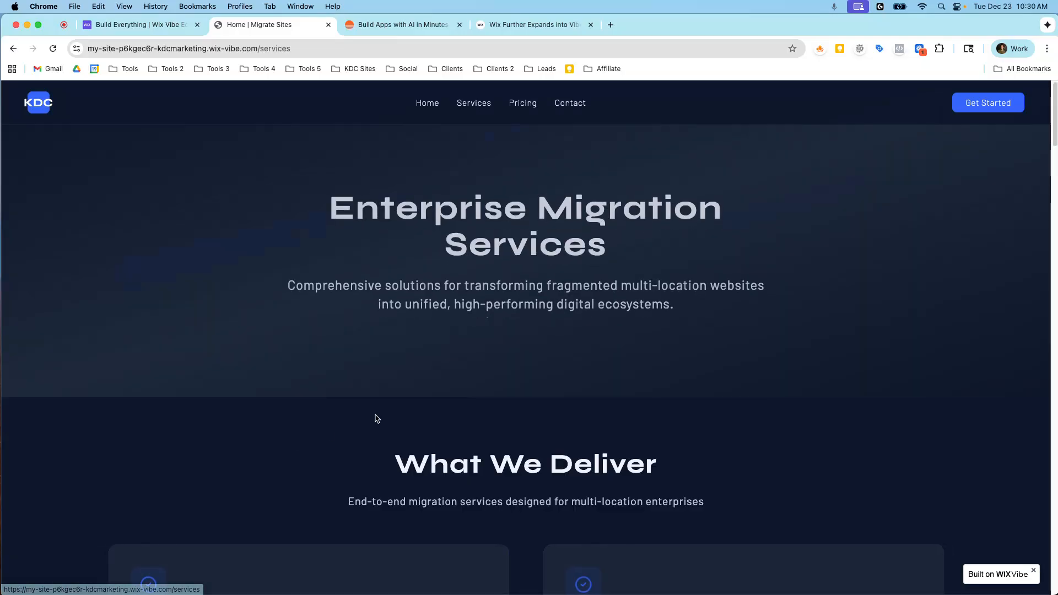
pyautogui.scroll(-15, 351, 429)
pyautogui.scroll(-8, 460, 395)
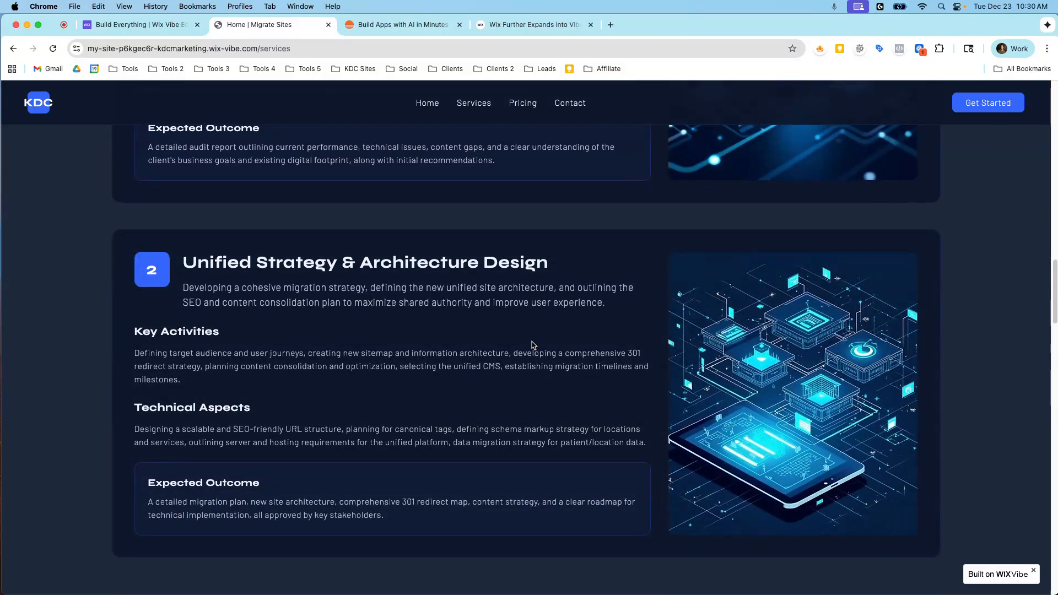
pyautogui.scroll(-15, 533, 344)
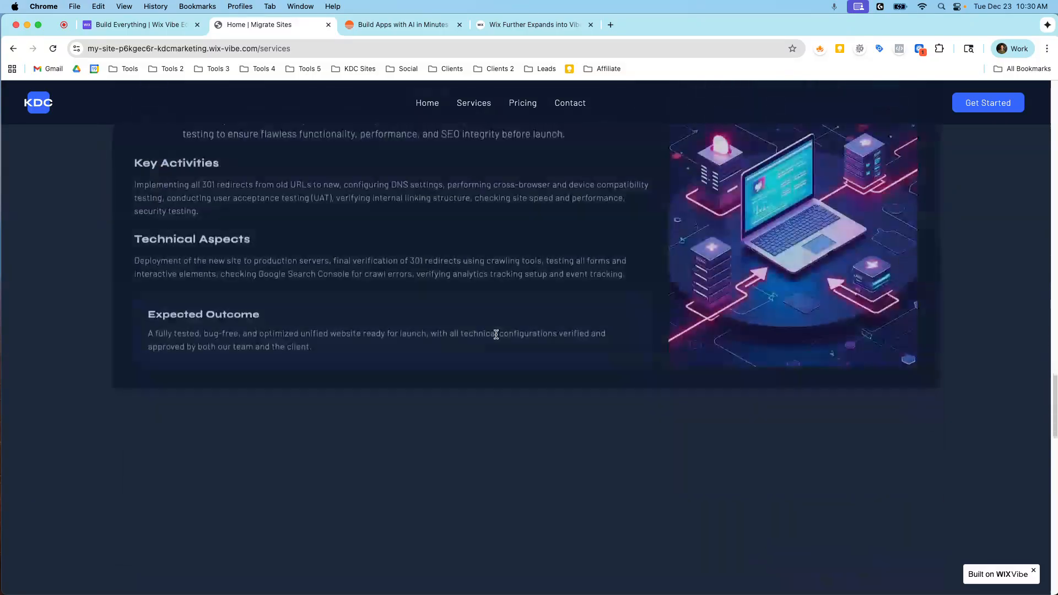
pyautogui.scroll(-15, 496, 335)
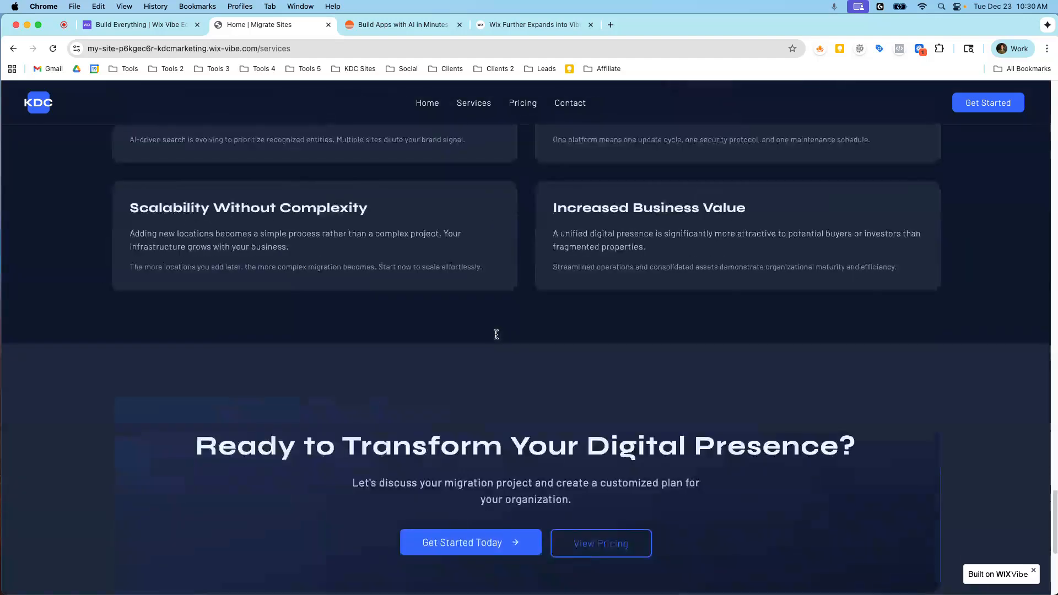
pyautogui.scroll(-5, 496, 334)
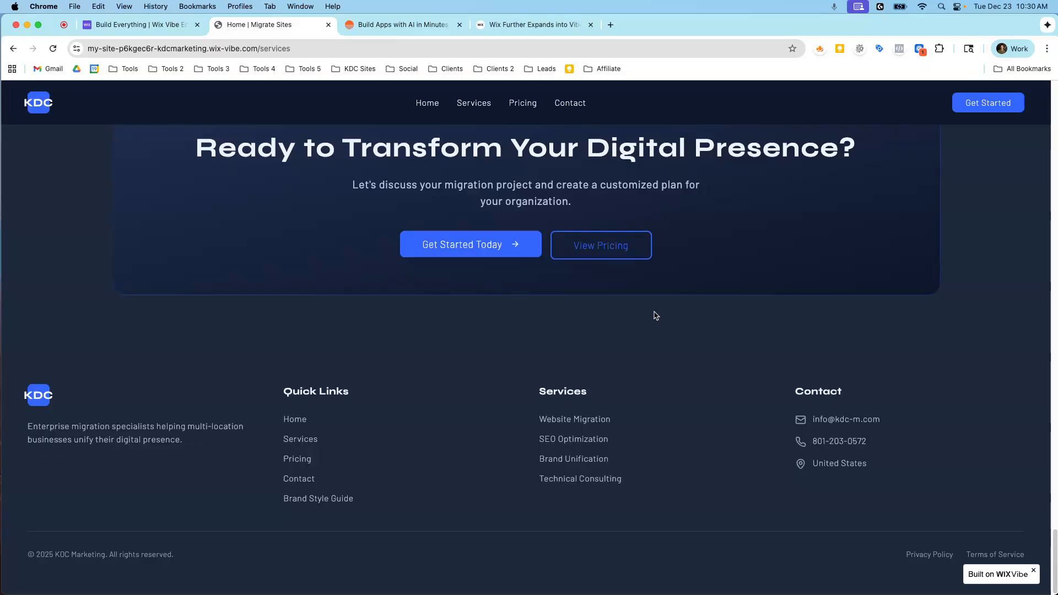
pyautogui.scroll(2, 383, 316)
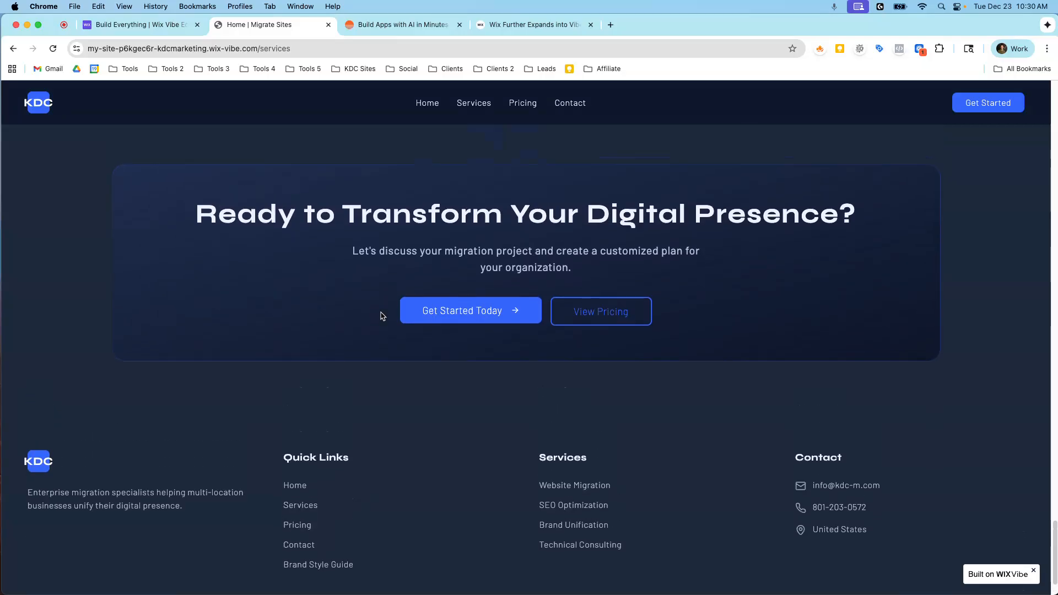
pyautogui.scroll(15, 380, 312)
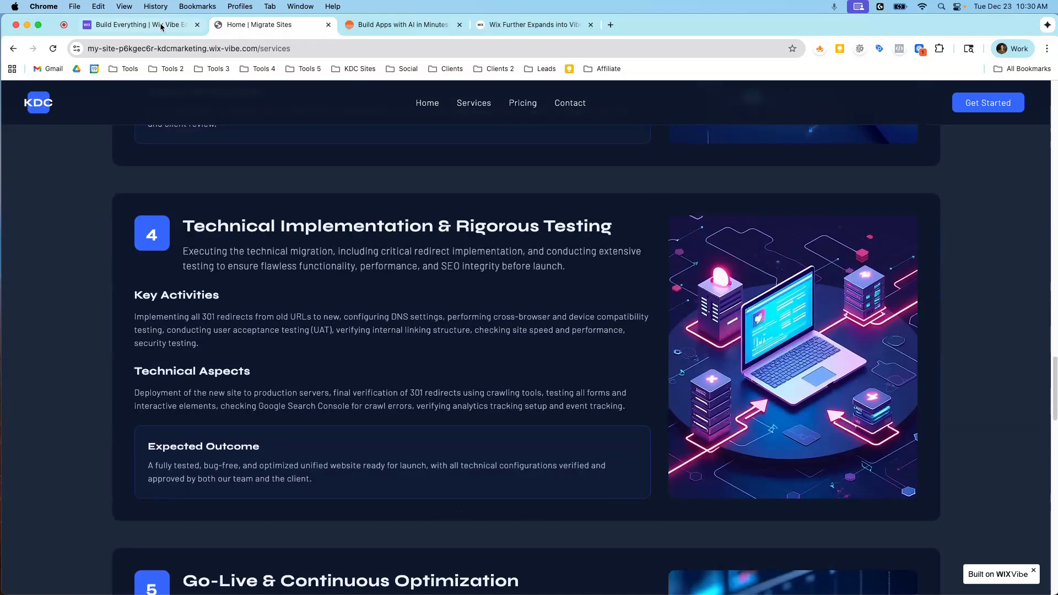
# Step: Return to the Wix Vibe editor, view the dashboard's CMS collections, and review the earlier chat history
pyautogui.click(161, 26)
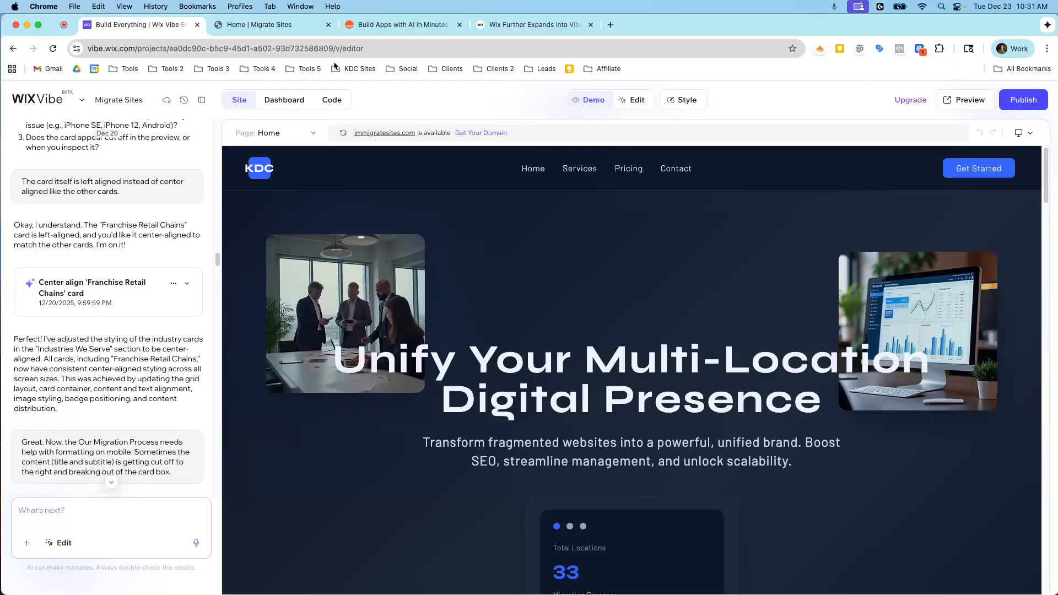
pyautogui.click(284, 99)
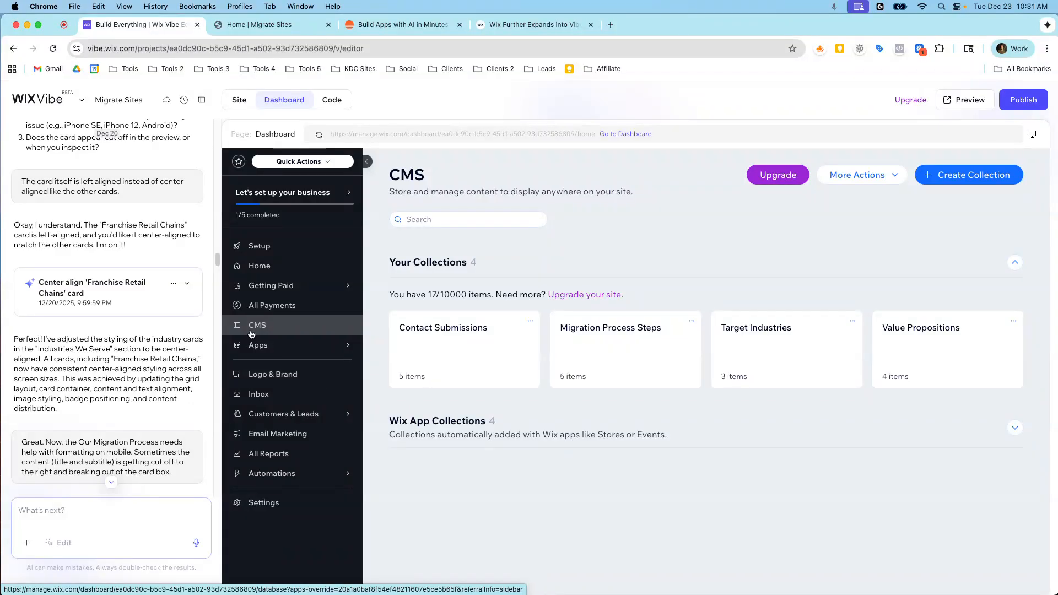
pyautogui.scroll(5, 149, 239)
pyautogui.scroll(10, 149, 239)
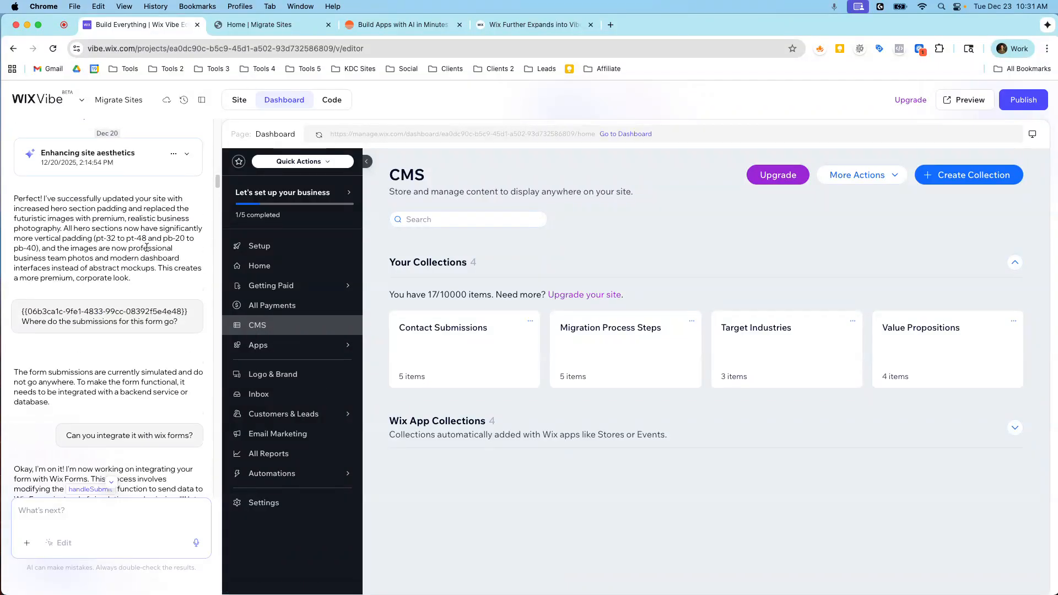
# Step: Try the dark editor appearance and return the editor to its light look
pyautogui.click(80, 99)
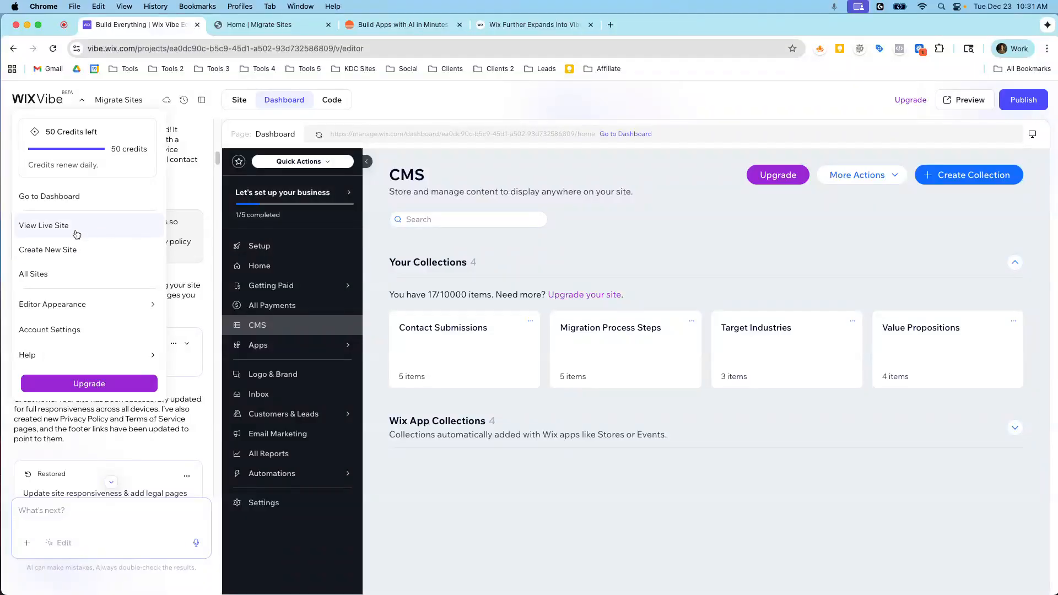
pyautogui.moveTo(105, 308)
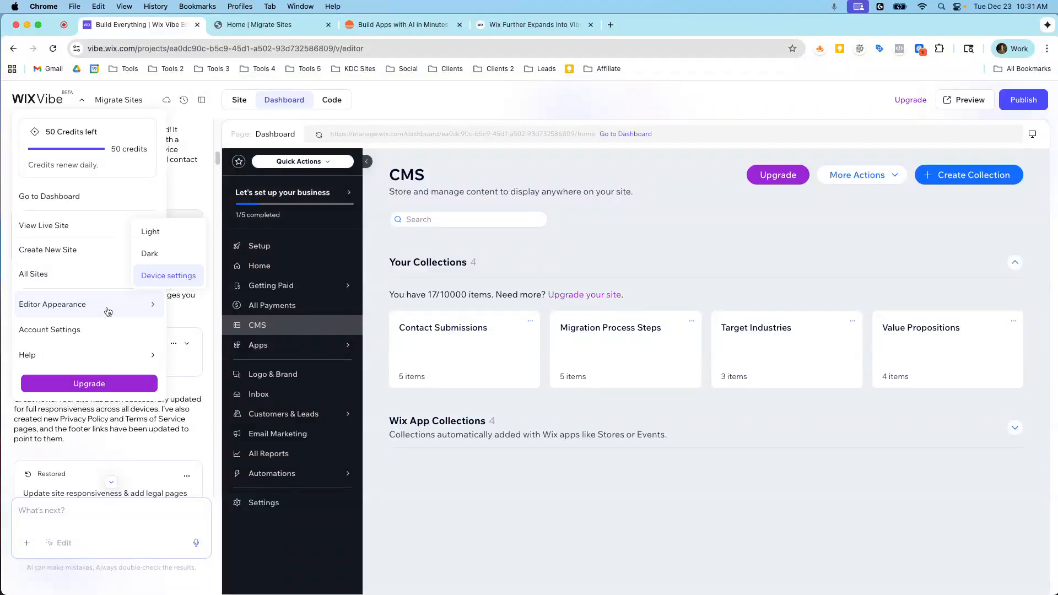
pyautogui.click(169, 274)
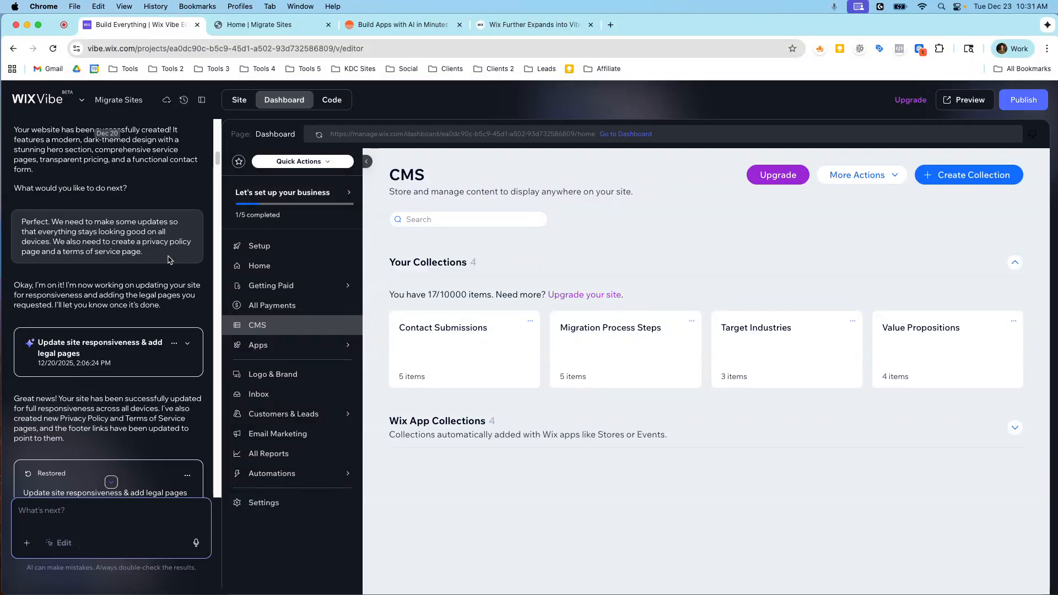
pyautogui.click(81, 101)
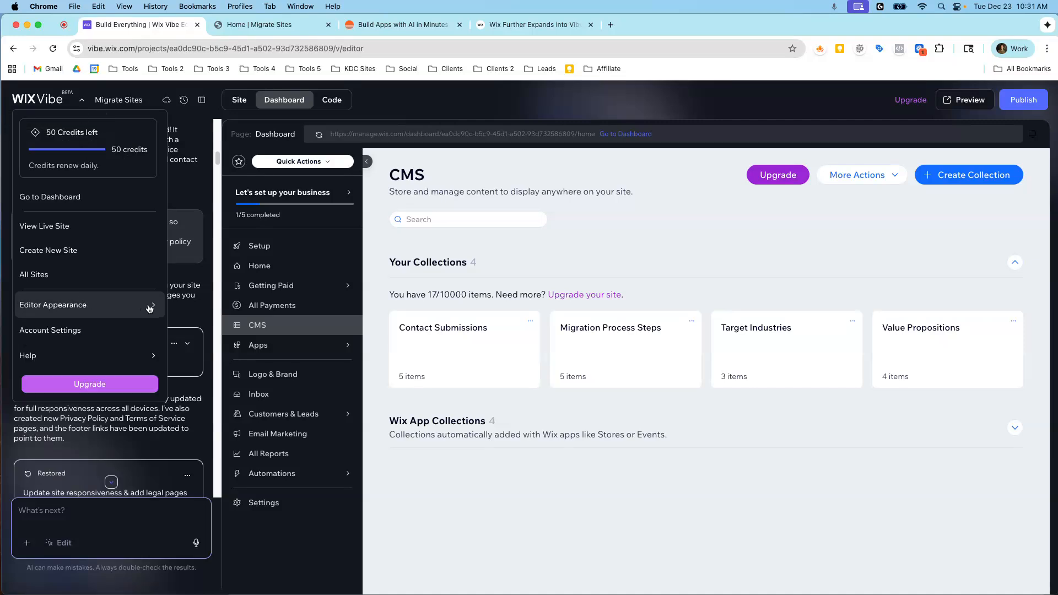
pyautogui.moveTo(148, 308)
pyautogui.click(156, 273)
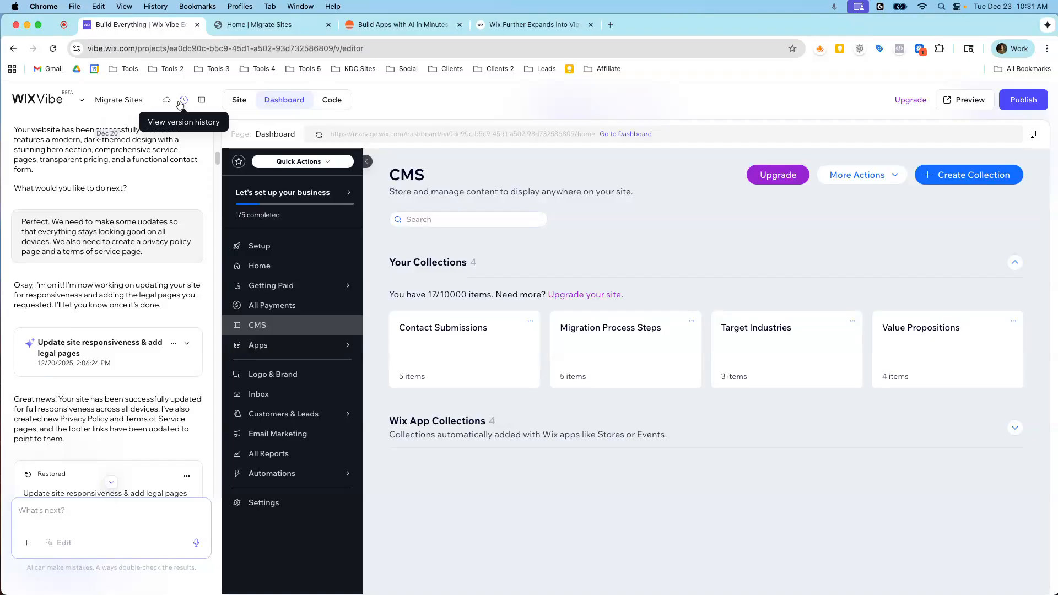
# Step: Collapse and re-expand the chat panel, and return to the Site view
pyautogui.click(201, 101)
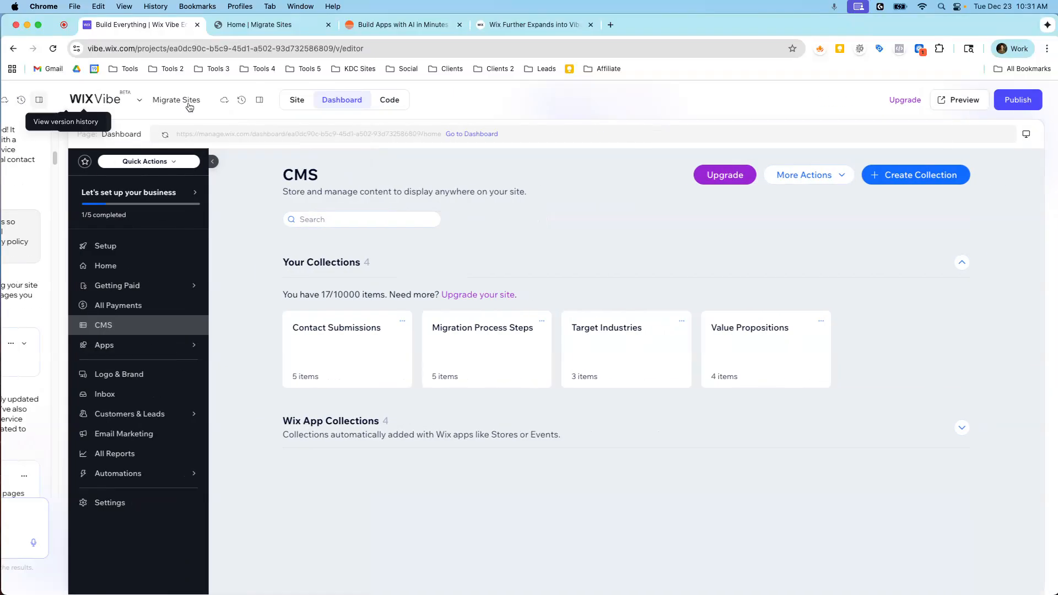
pyautogui.click(201, 102)
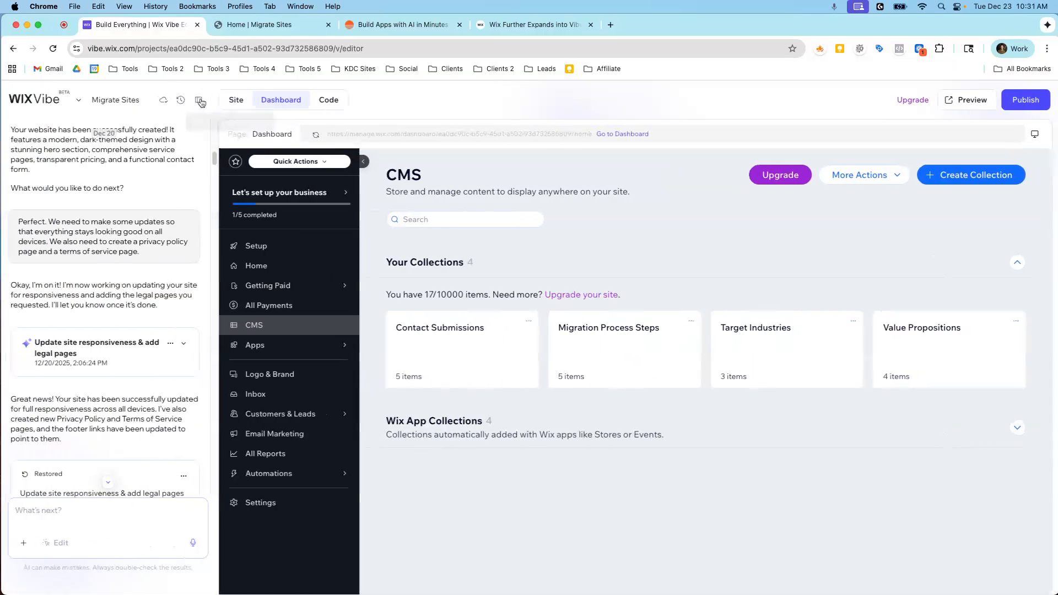
pyautogui.click(244, 101)
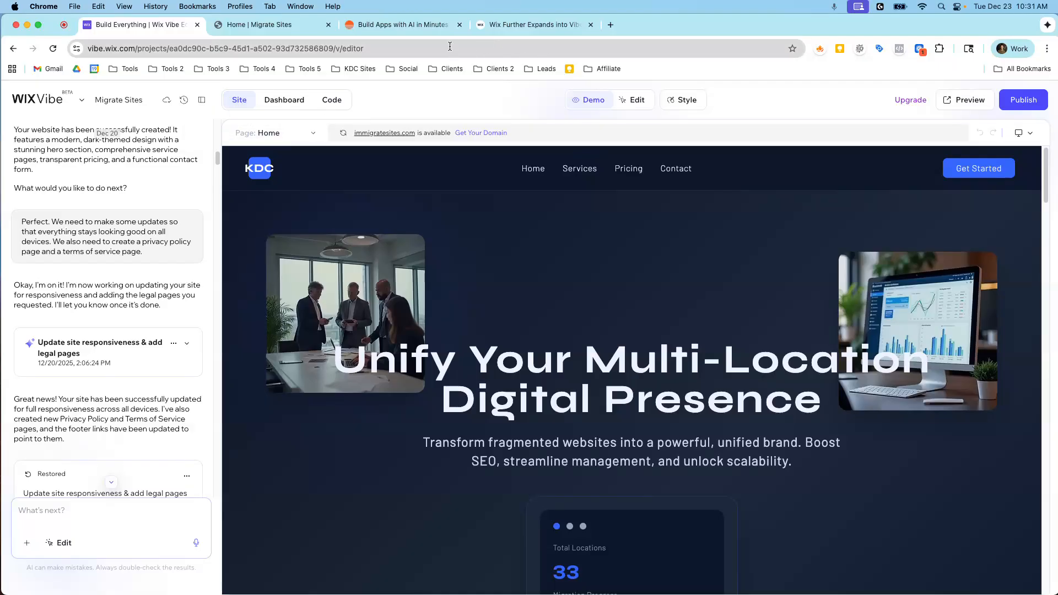
# Step: Switch between the Base44 website and the Wix Vibe editor to compare them, ending in the Wix Vibe editor
pyautogui.click(421, 28)
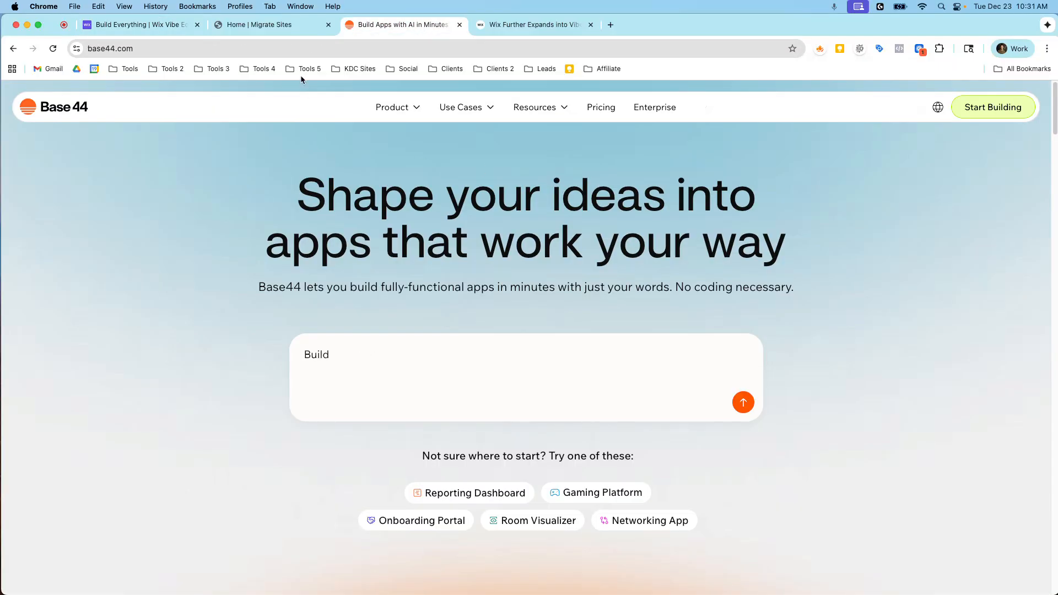
pyautogui.click(159, 28)
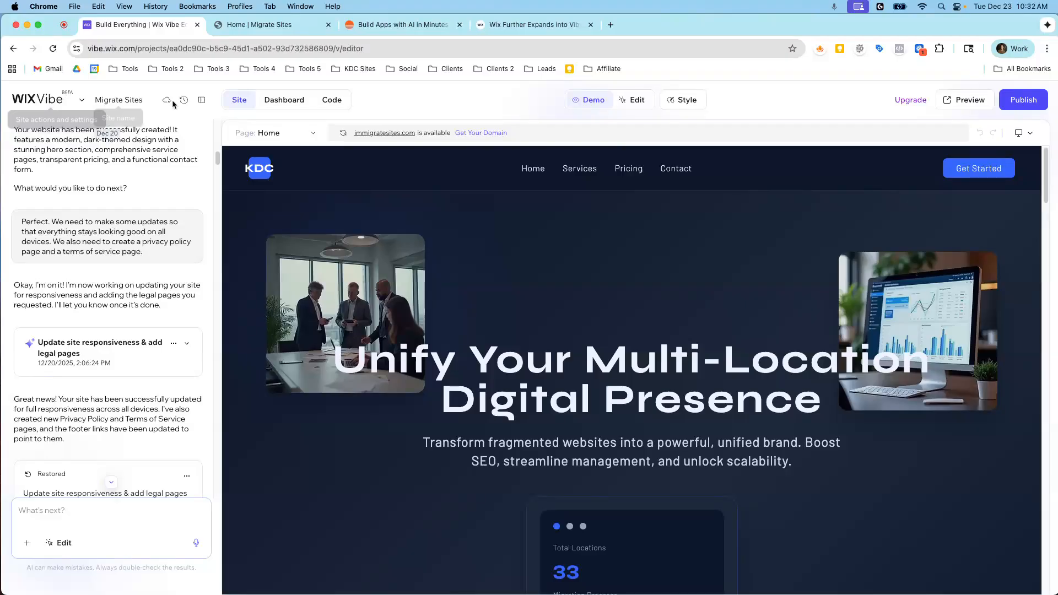
pyautogui.click(368, 25)
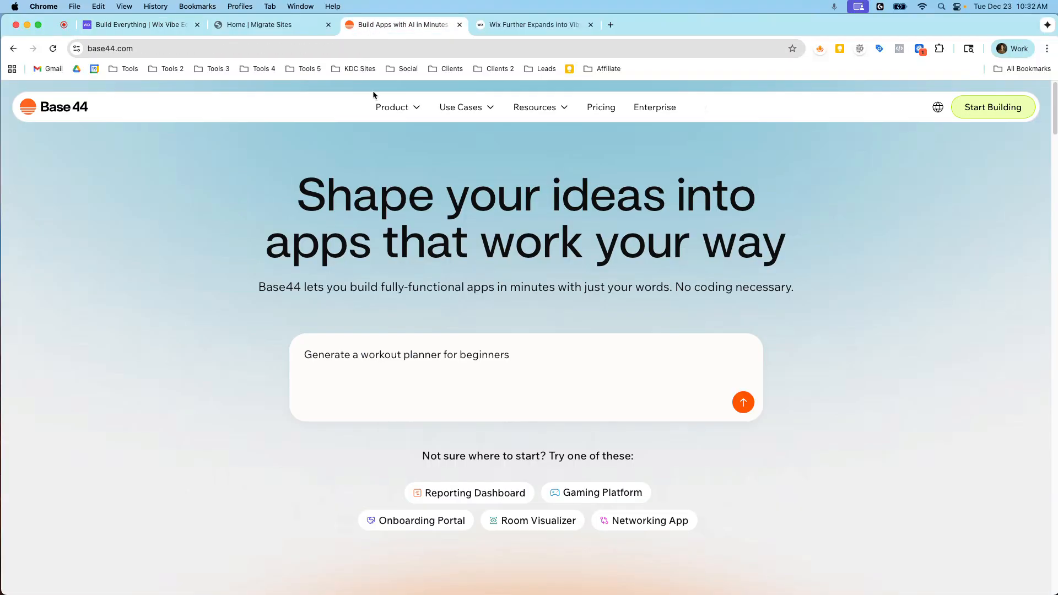
pyautogui.write('Bui')
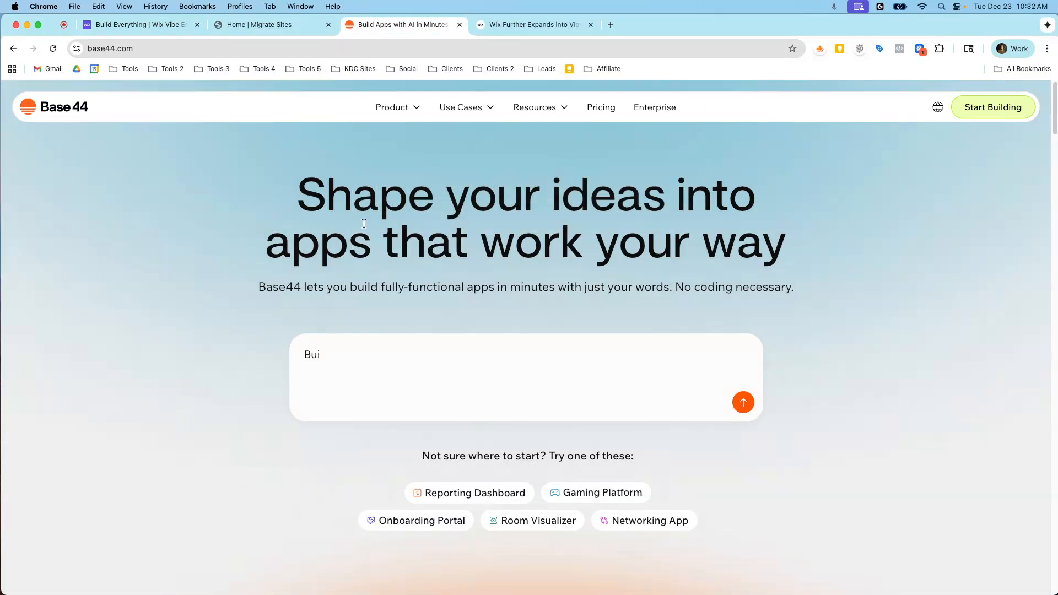
pyautogui.write('ld me a travel itinerary app for weekend getaways')
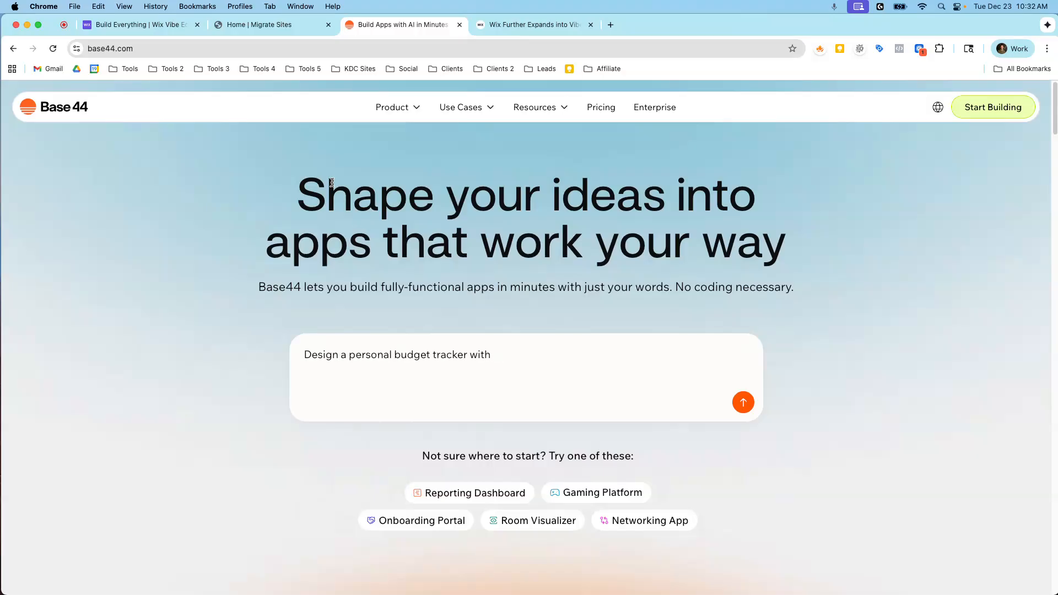
pyautogui.click(172, 28)
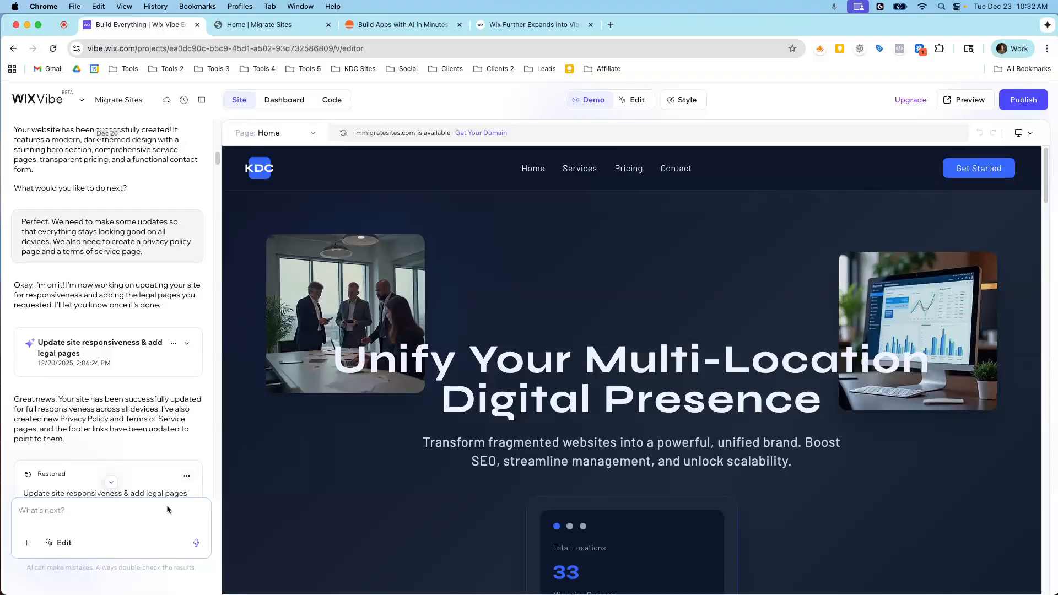
# Step: Review the chat's site update requests, and check the credits and options among the site actions and settings
pyautogui.scroll(-3, 140, 431)
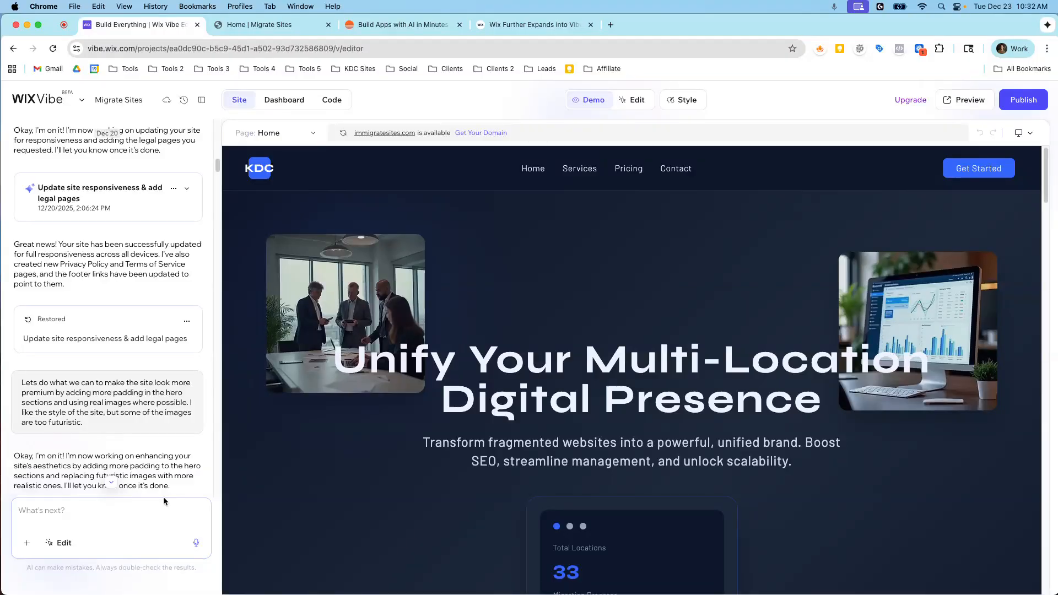
pyautogui.click(81, 100)
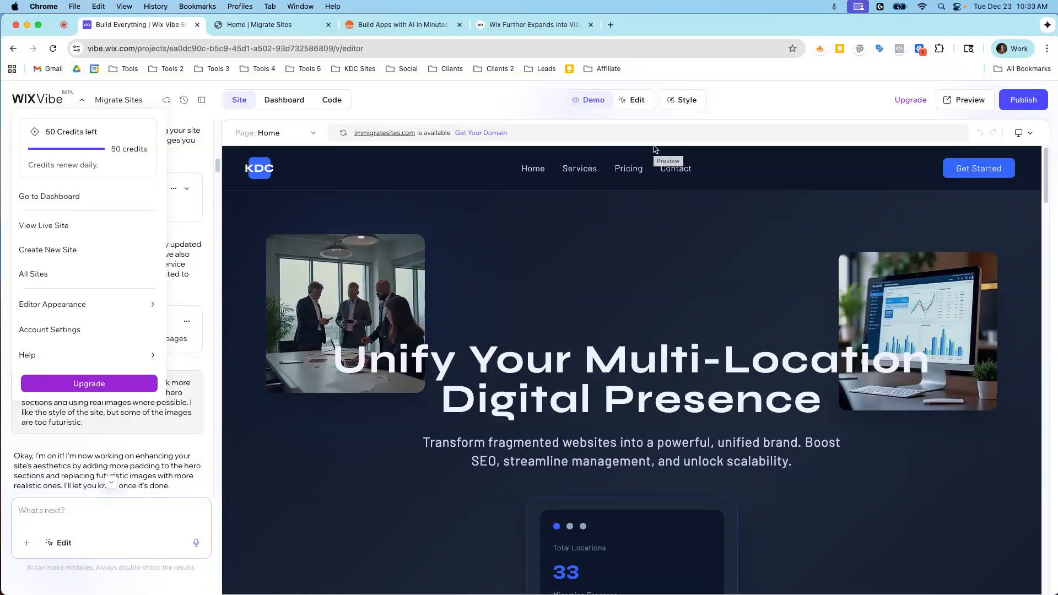
pyautogui.click(163, 524)
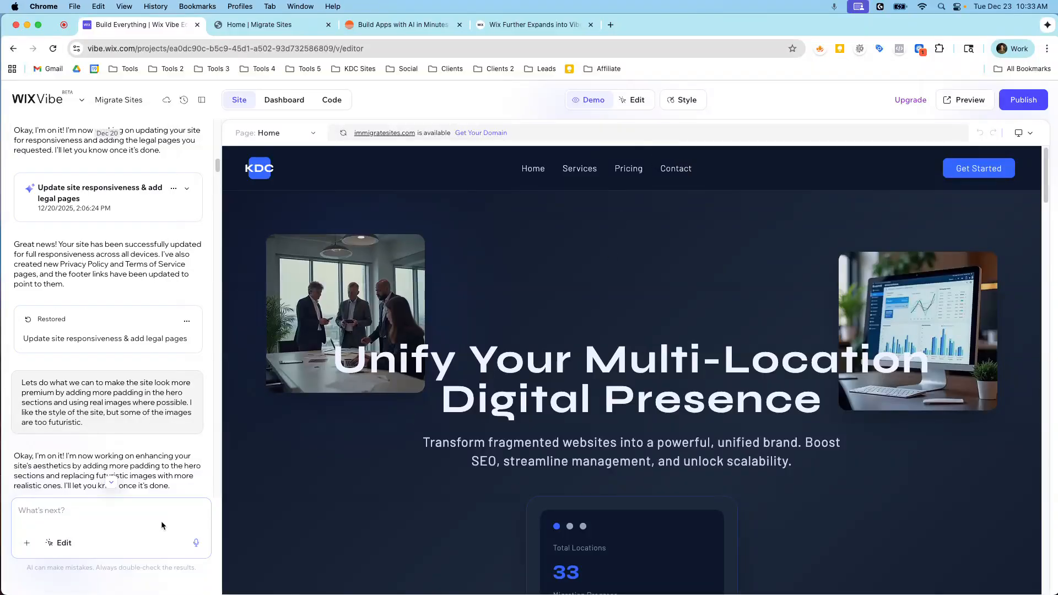
# Step: Review the home page in the editor's demo from the hero section to Why Migrate Now
pyautogui.scroll(-3, 449, 446)
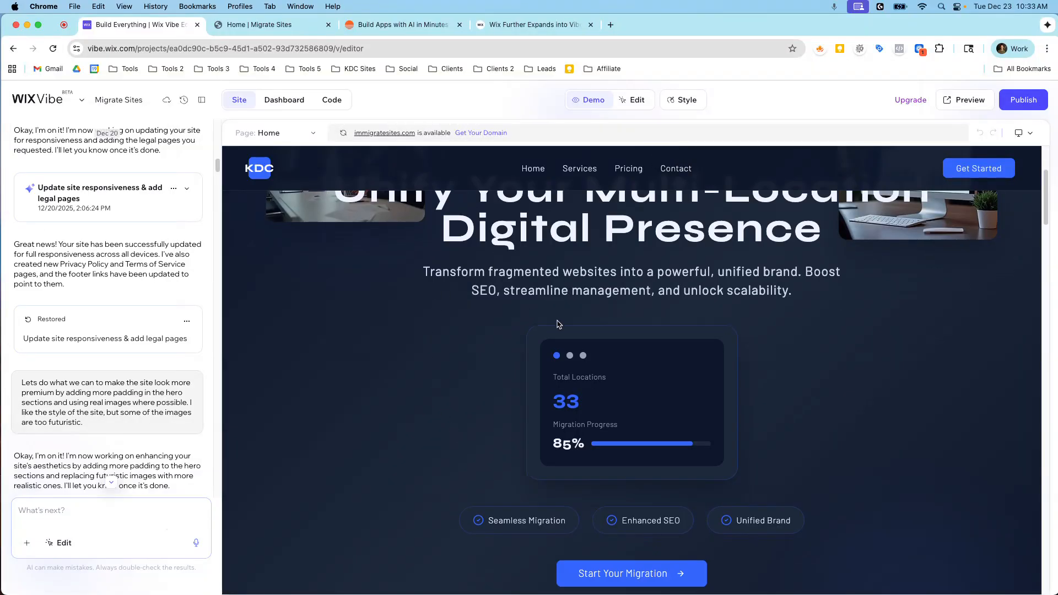
pyautogui.scroll(-4, 551, 352)
pyautogui.scroll(-5, 551, 357)
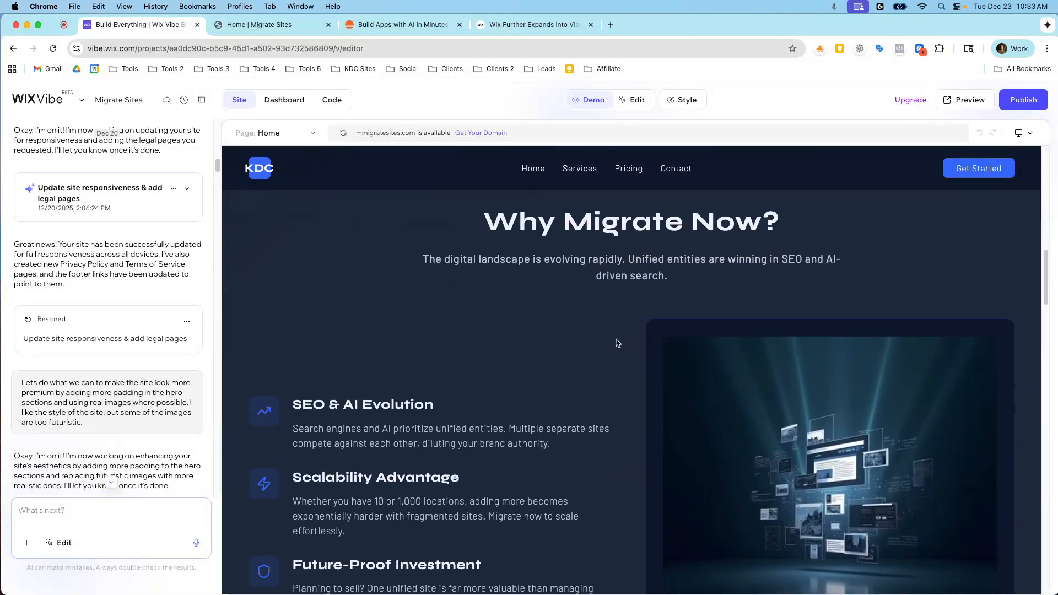
# Step: Review the Our Value Proposition cards and the Why Migrate Now section in the home page demo
pyautogui.scroll(-3, 642, 359)
pyautogui.scroll(-3, 618, 367)
pyautogui.scroll(-2, 647, 402)
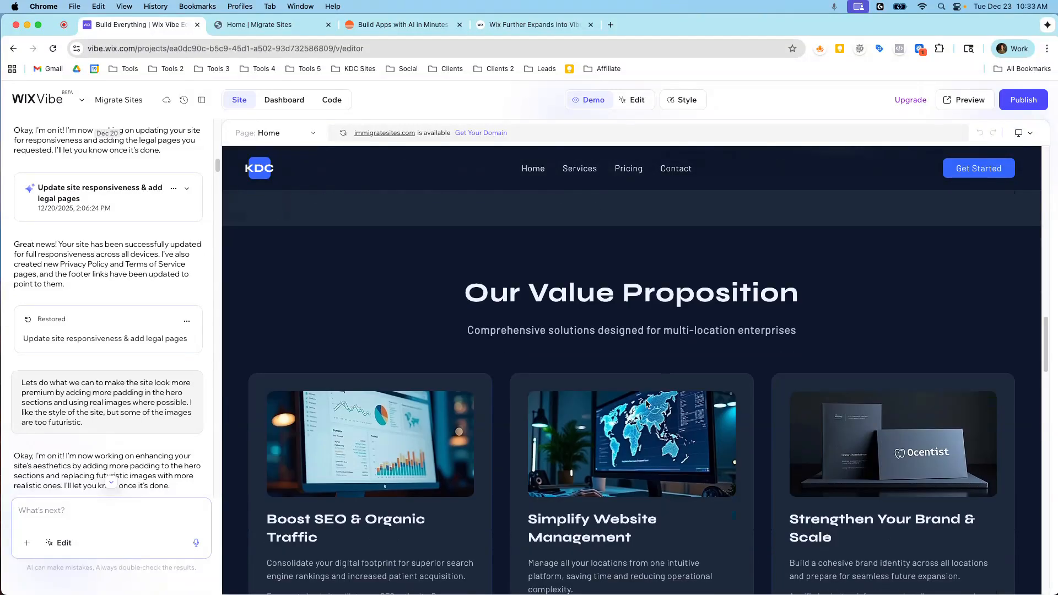
pyautogui.scroll(-4, 676, 377)
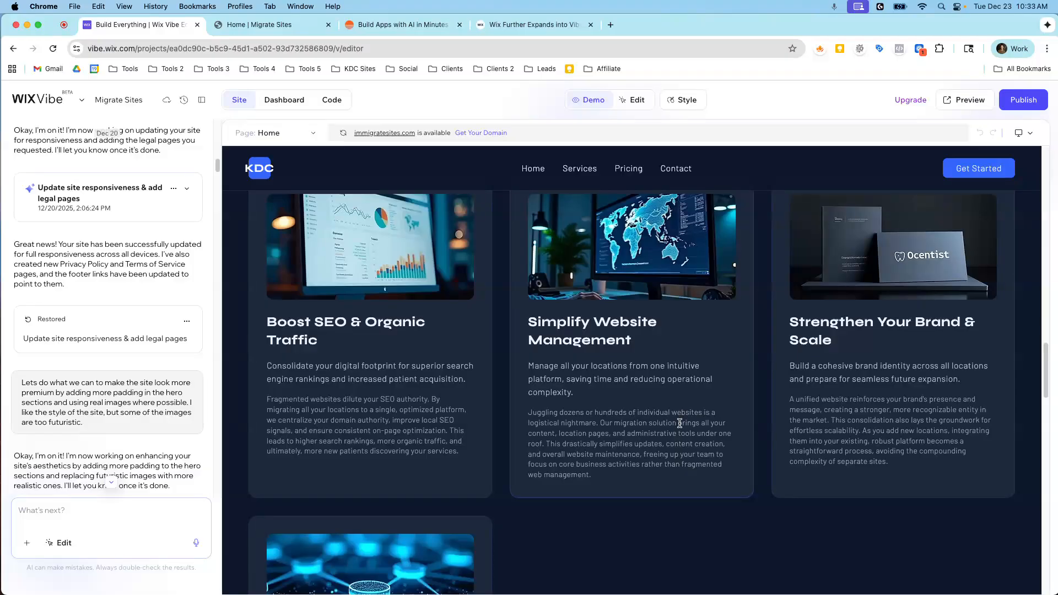
pyautogui.scroll(3, 678, 420)
pyautogui.scroll(10, 679, 428)
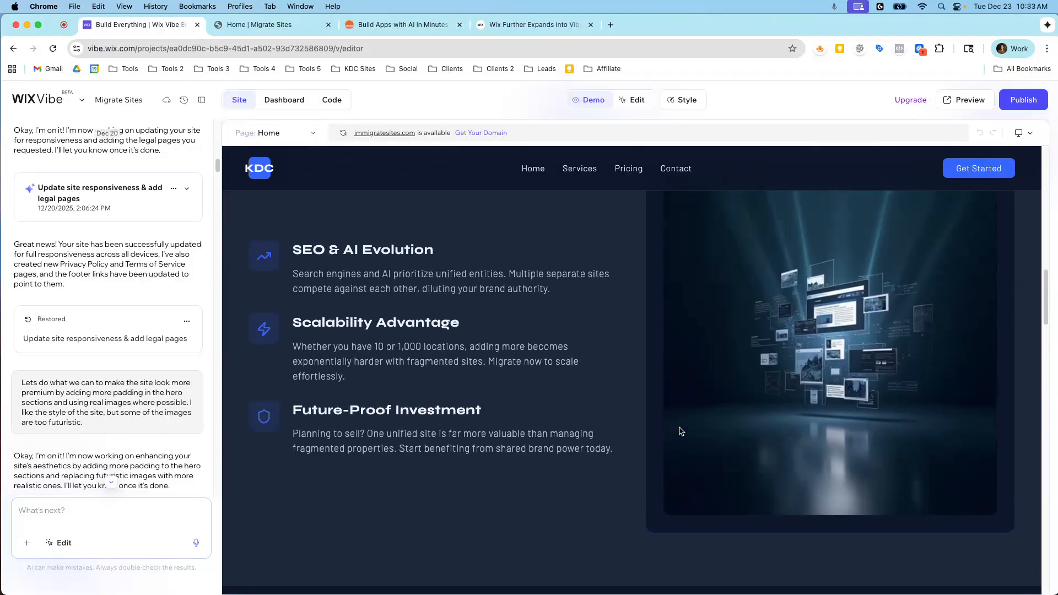
pyautogui.scroll(-4, 673, 432)
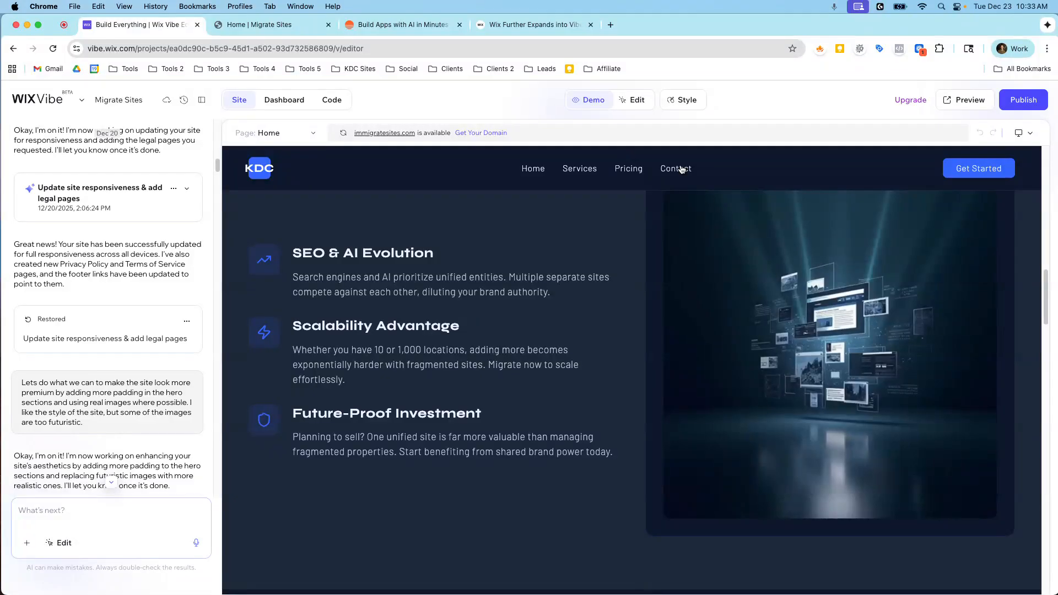
# Step: In edit mode, open image replacement for the Why Migrate Now picture, browse Media from Wix, and close it without choosing an image
pyautogui.click(634, 100)
pyautogui.scroll(-15, 794, 327)
pyautogui.click(762, 382)
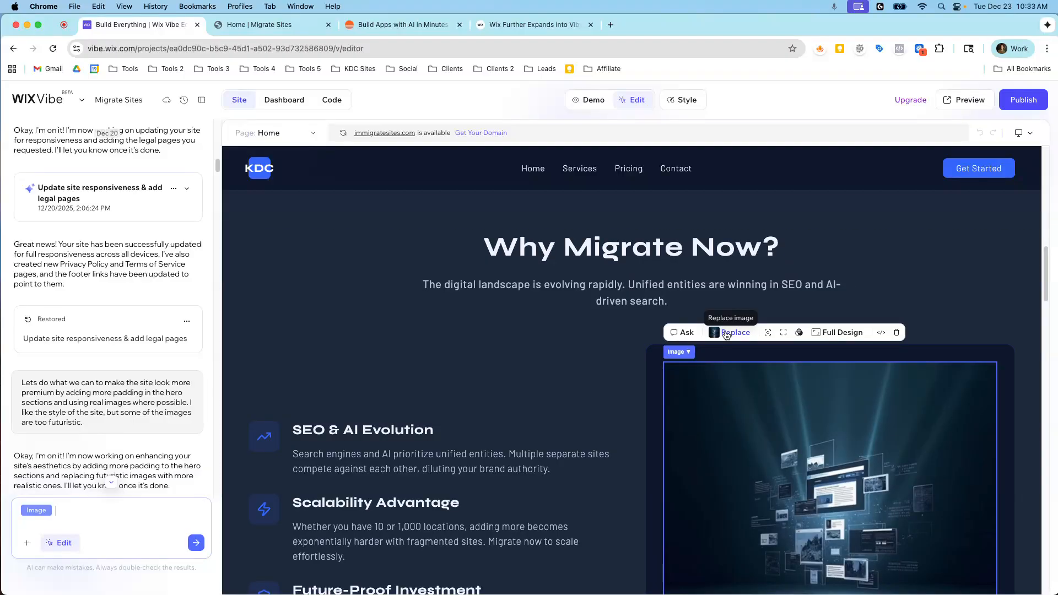
pyautogui.click(726, 333)
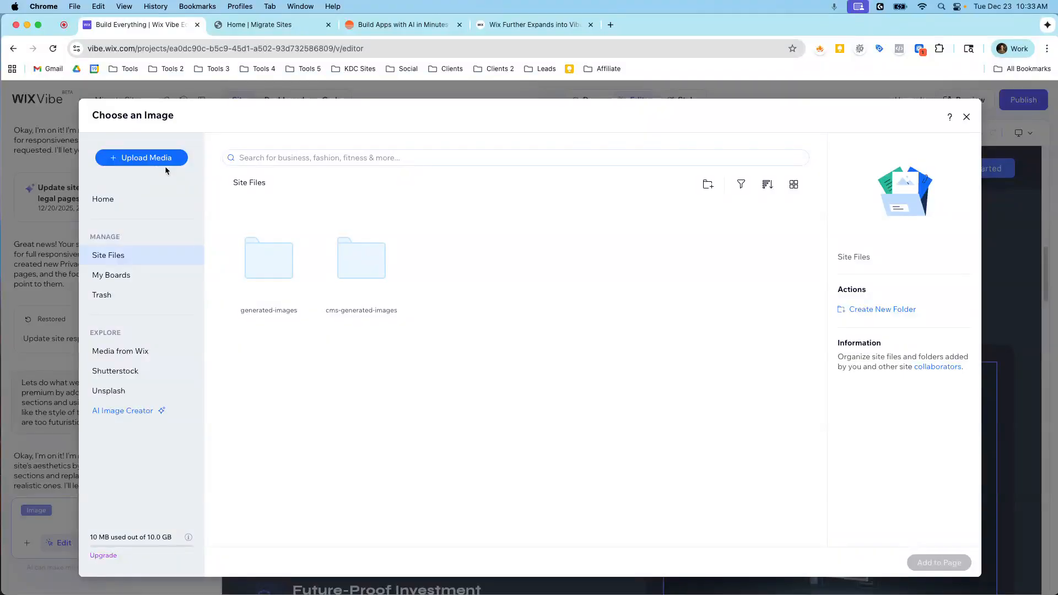
pyautogui.click(154, 359)
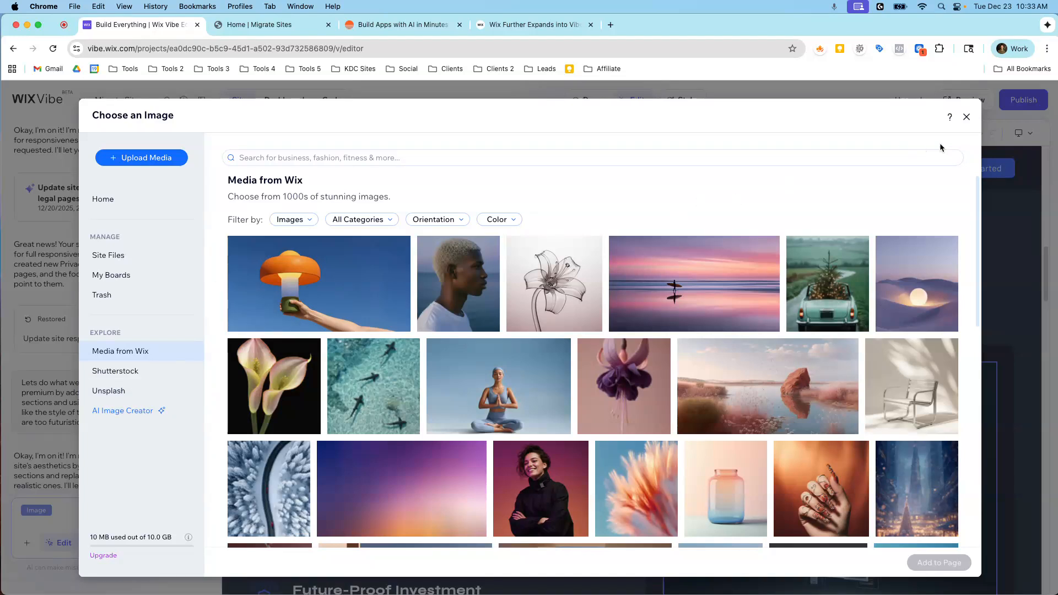
pyautogui.click(967, 116)
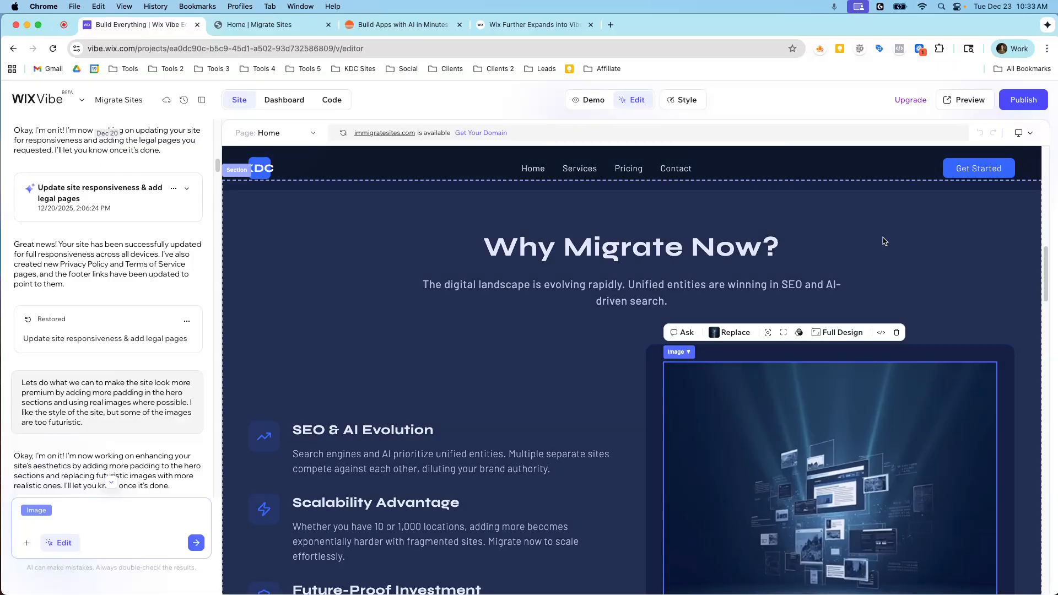
# Step: Examine the home page's editable elements in edit mode from the hero section to the live-data Value Proposition cards
pyautogui.scroll(3, 758, 314)
pyautogui.scroll(10, 760, 314)
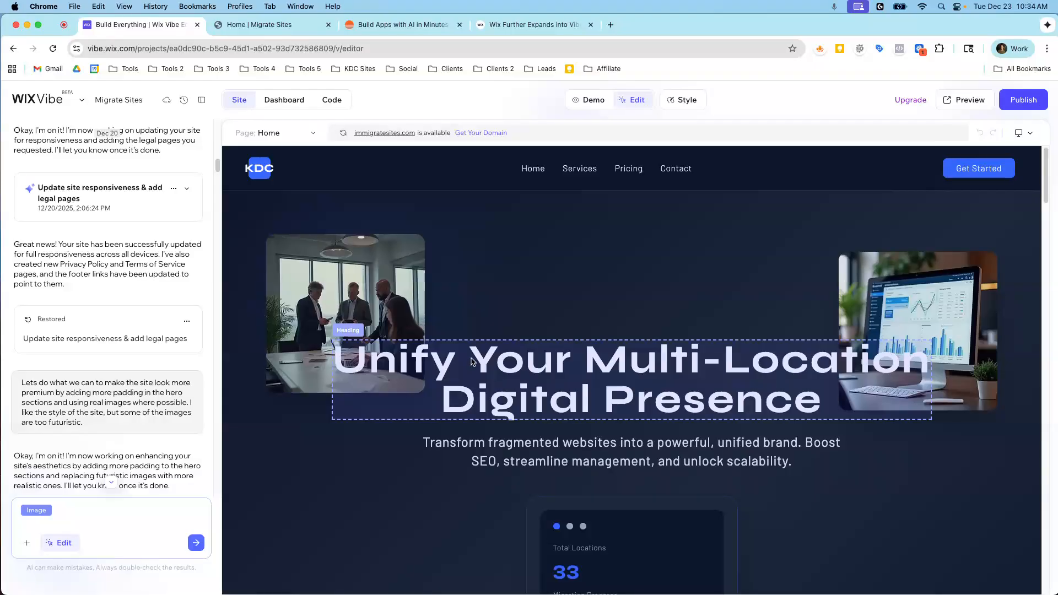
pyautogui.scroll(-1, 500, 408)
pyautogui.scroll(-7, 501, 410)
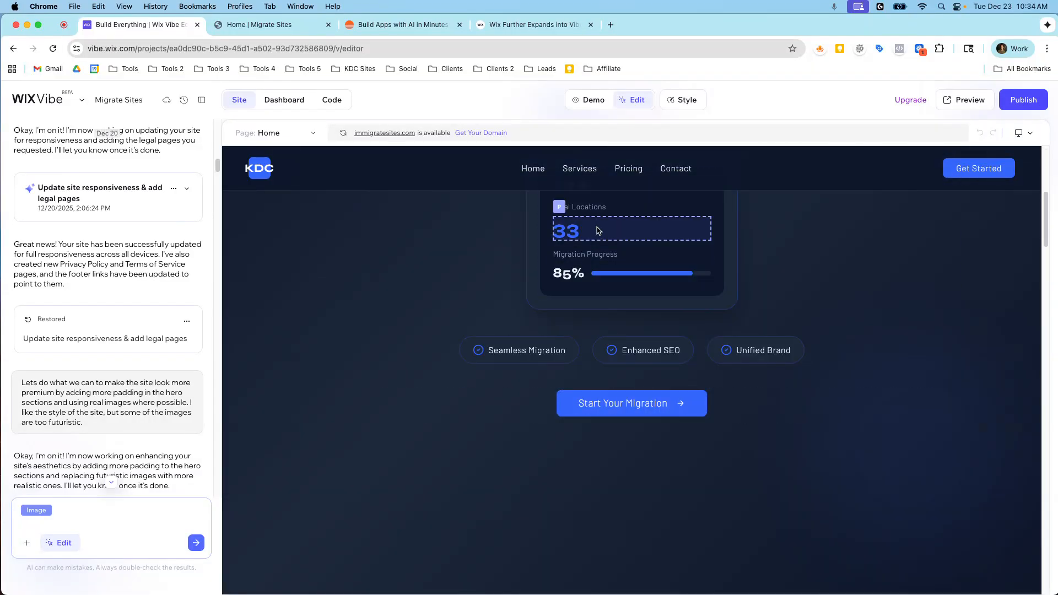
pyautogui.scroll(-5, 599, 231)
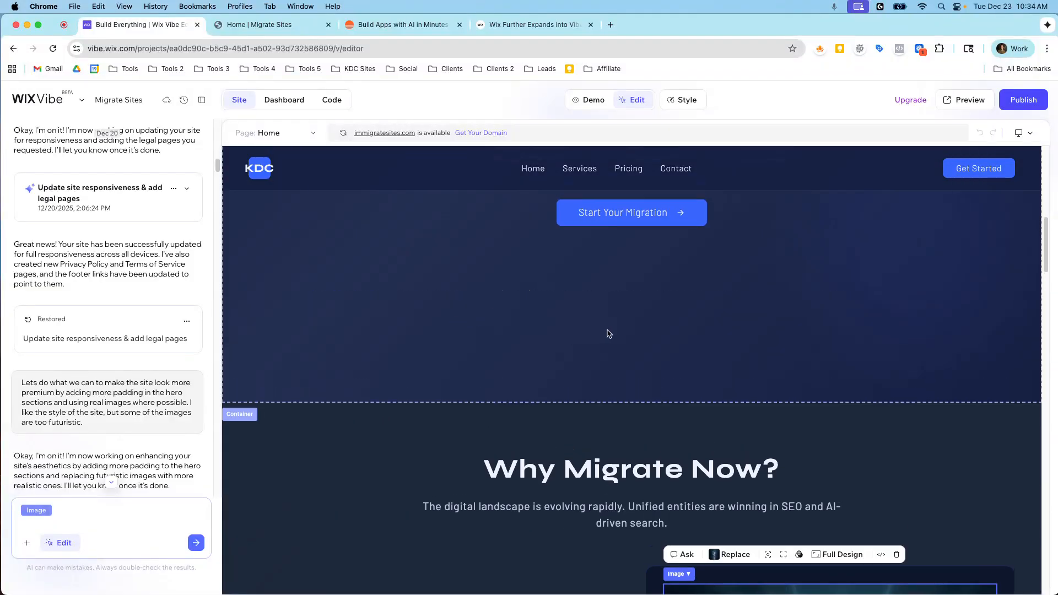
pyautogui.scroll(-12, 573, 363)
pyautogui.scroll(-5, 570, 378)
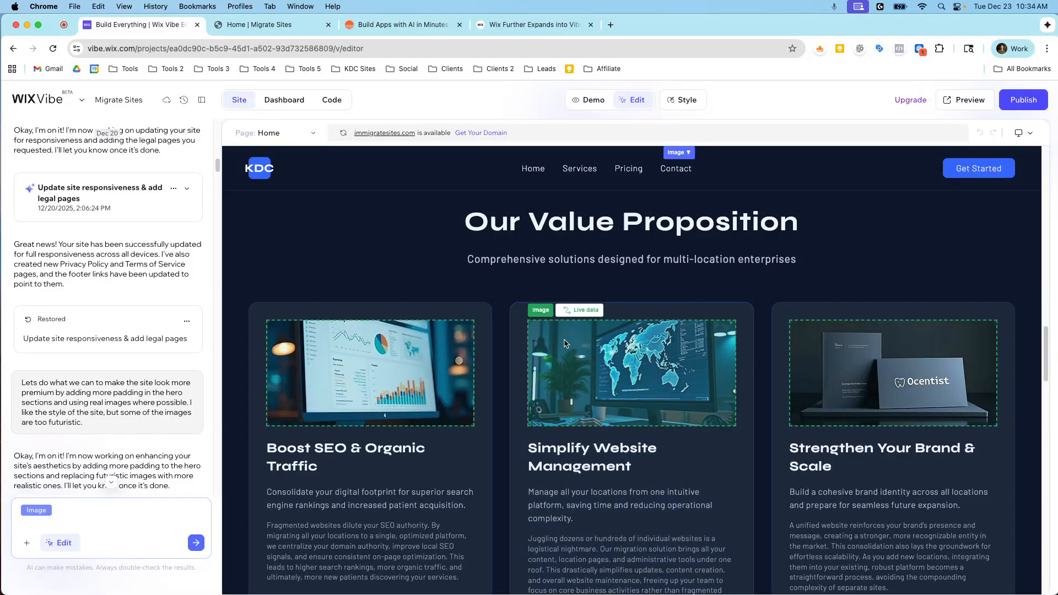
pyautogui.scroll(-3, 422, 363)
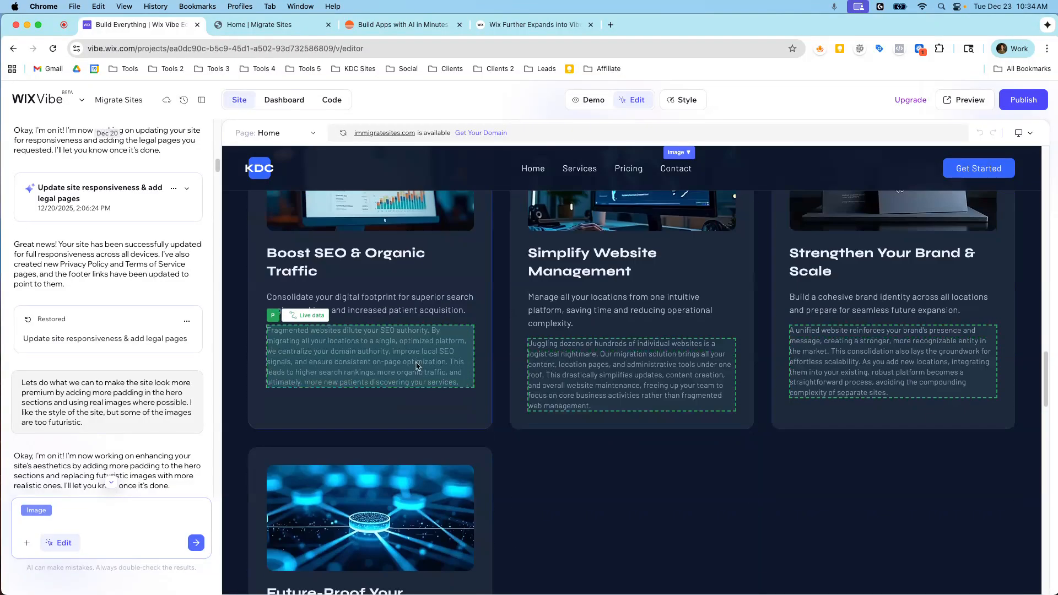
pyautogui.scroll(2, 304, 283)
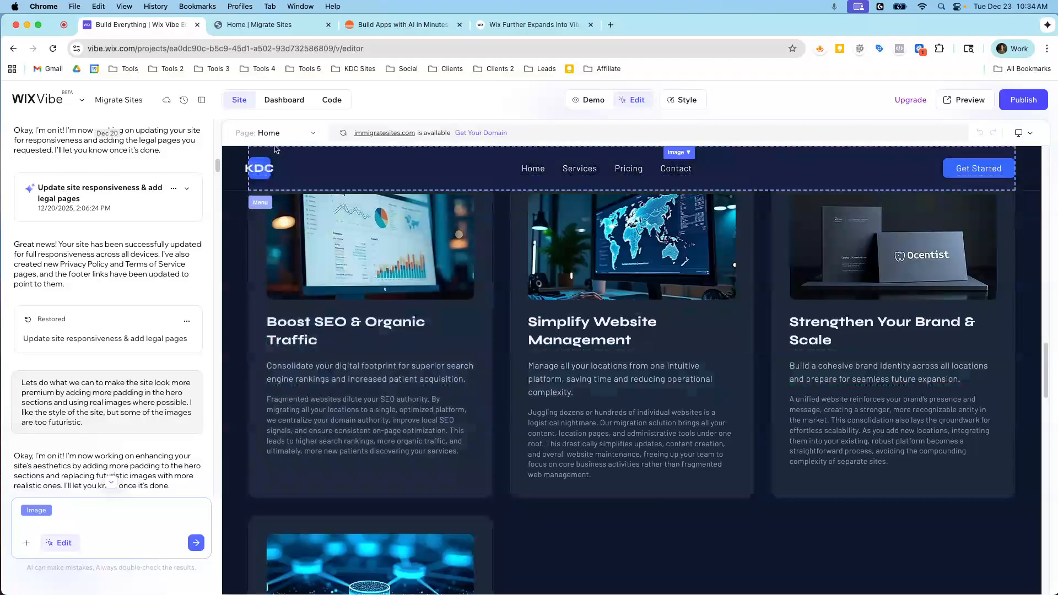
# Step: Inspect the Target Industries and Migration Process Steps collections in the dashboard's CMS
pyautogui.click(284, 100)
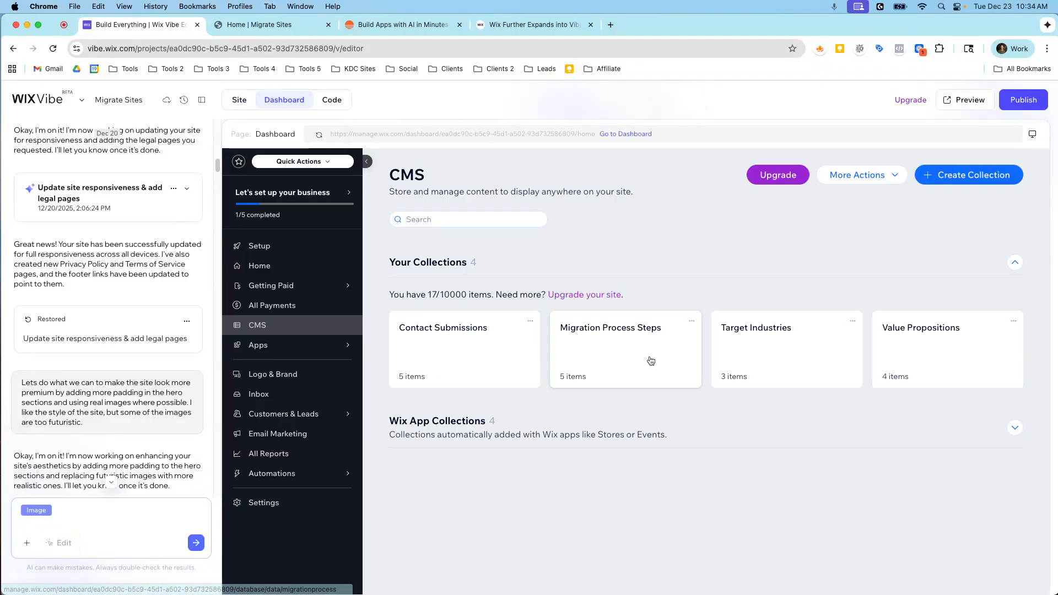
pyautogui.click(816, 352)
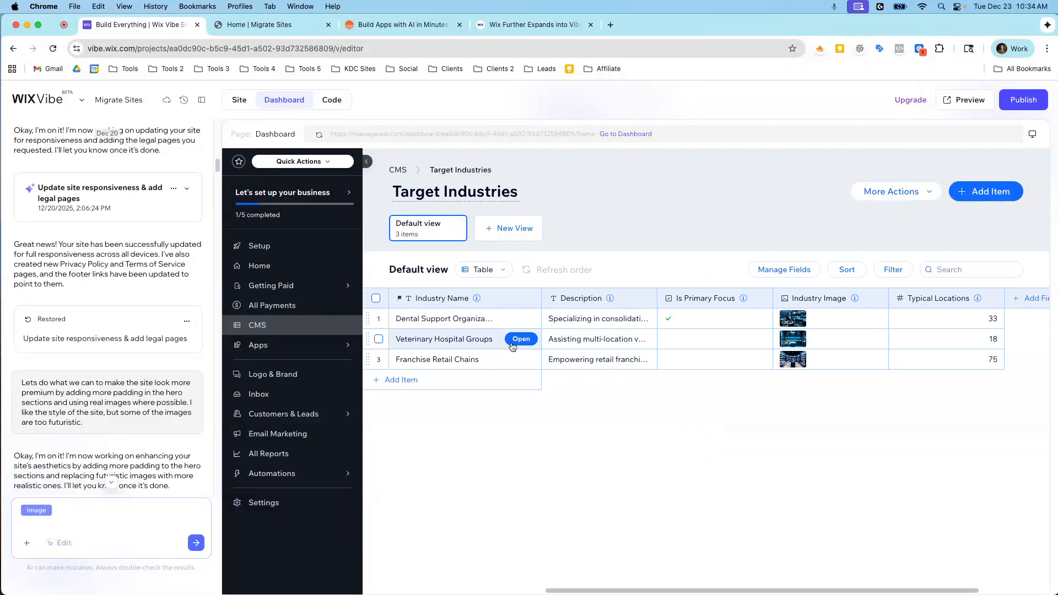
pyautogui.click(402, 170)
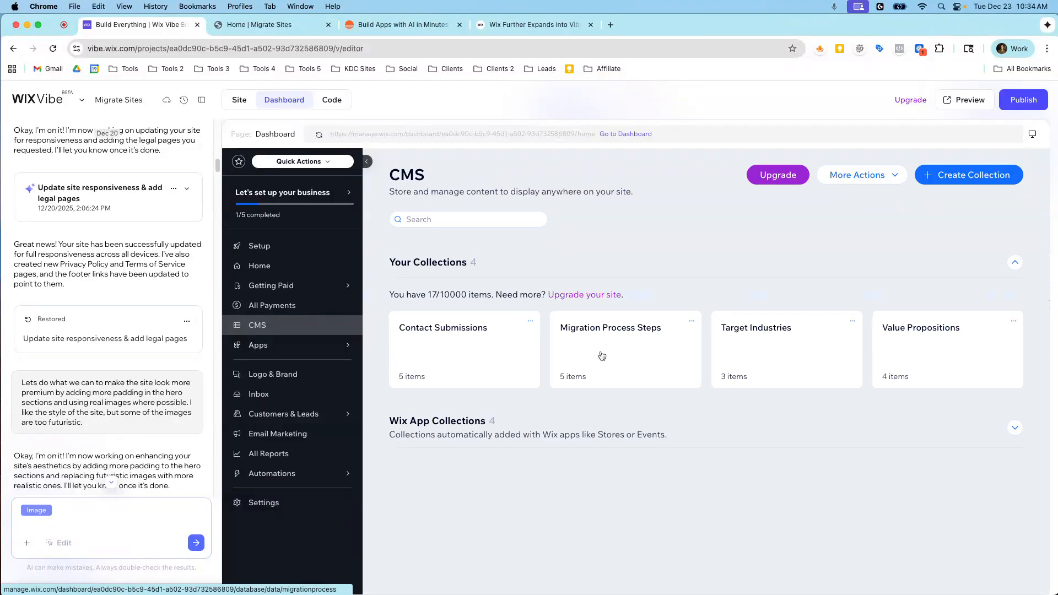
pyautogui.click(600, 353)
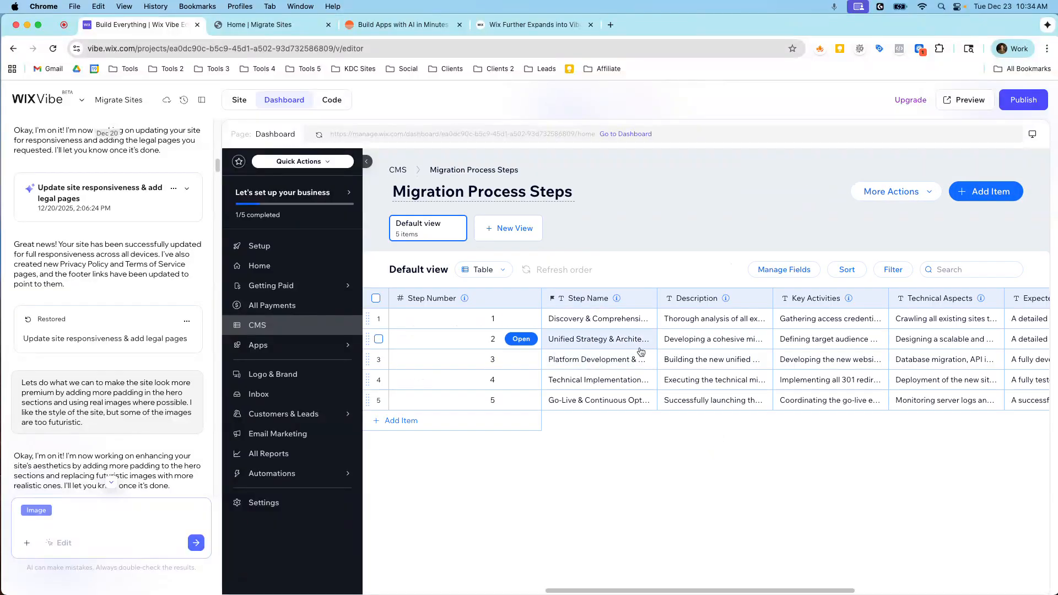
pyautogui.hscroll(5, 641, 351)
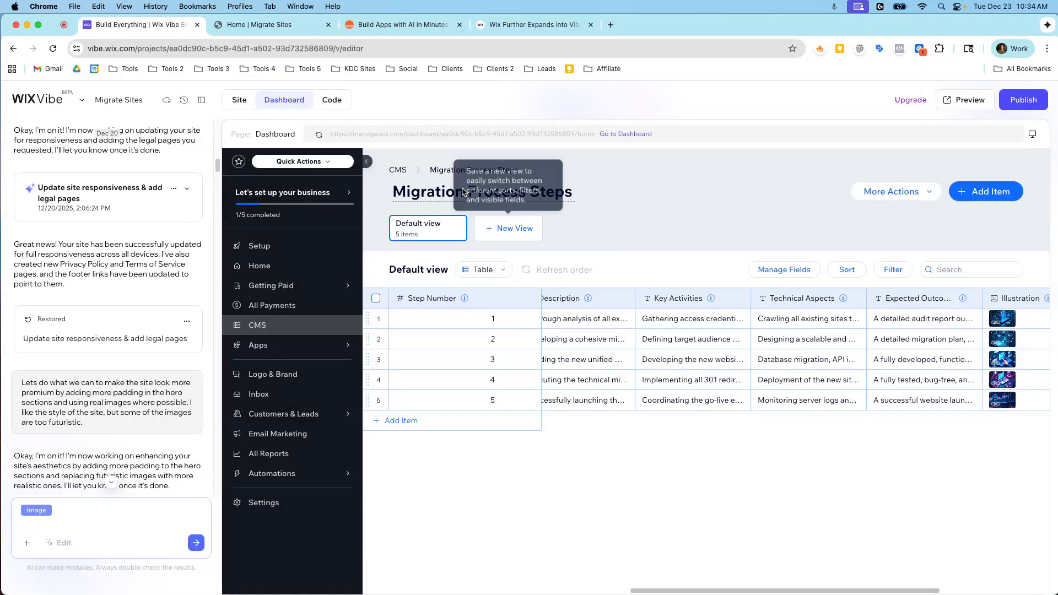
# Step: Return to the site's edit mode and select the Industries We Serve heading on the home page
pyautogui.click(235, 102)
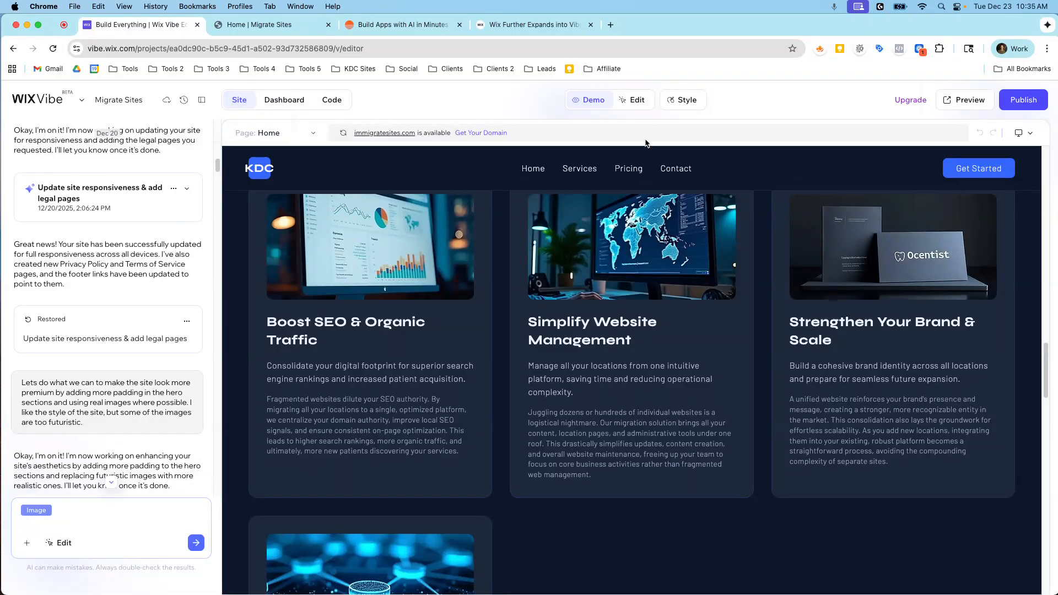
pyautogui.click(632, 100)
pyautogui.scroll(-5, 599, 326)
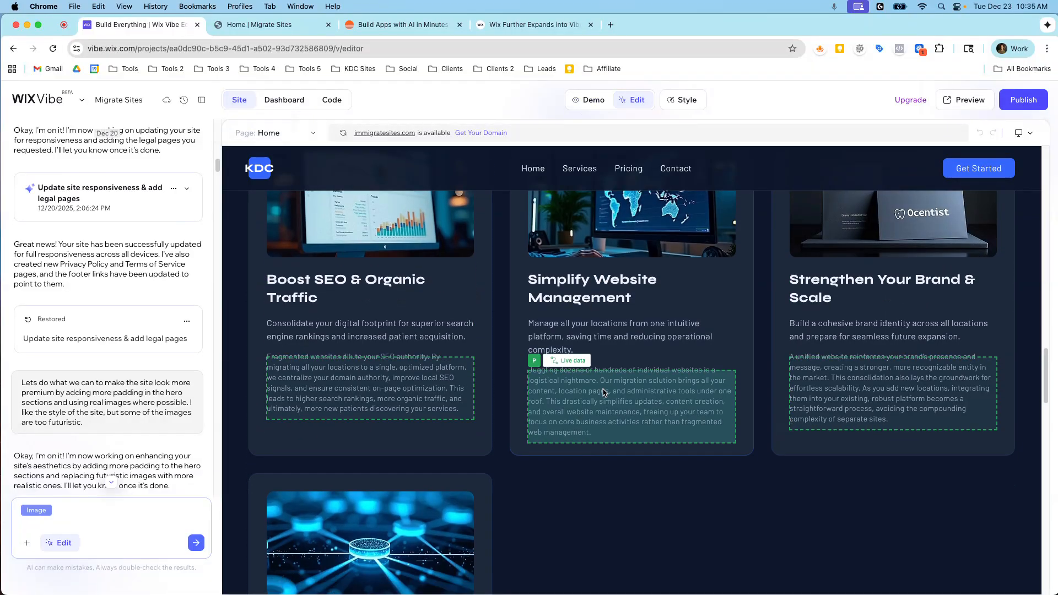
pyautogui.scroll(-1, 431, 377)
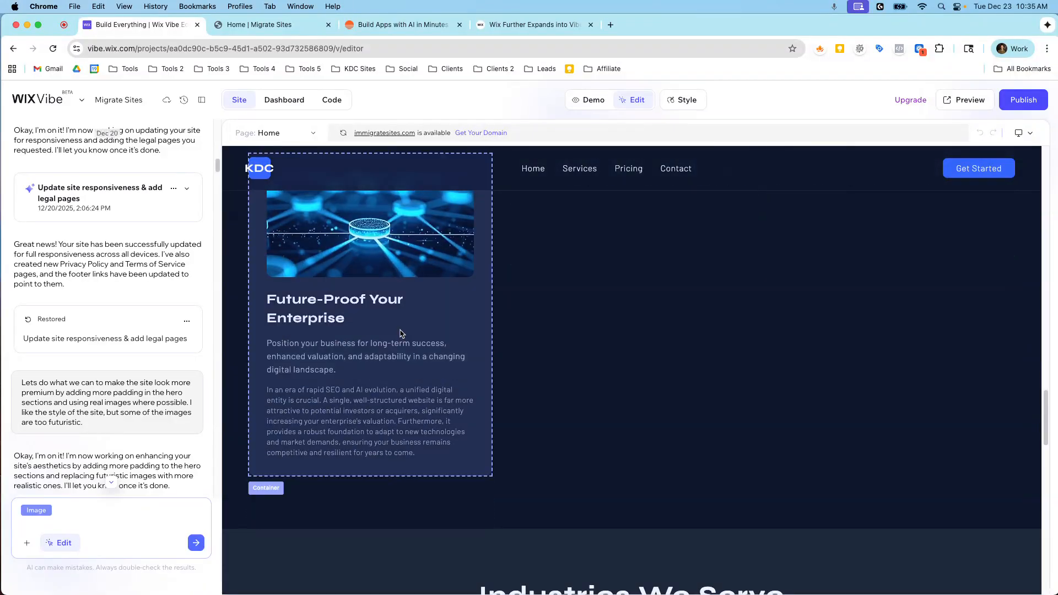
pyautogui.scroll(-2, 522, 436)
pyautogui.scroll(-2, 522, 435)
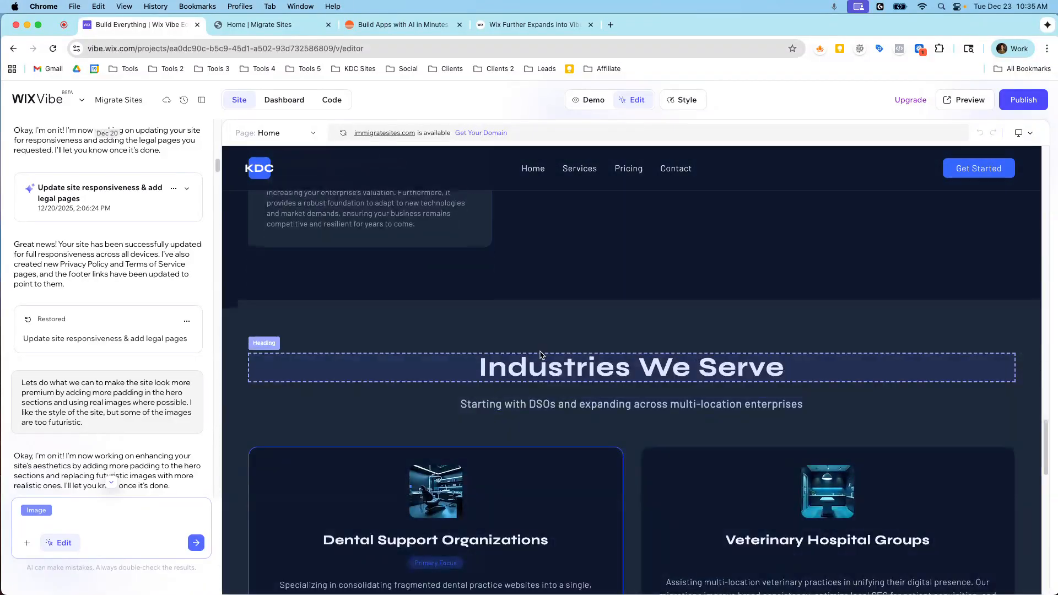
pyautogui.click(540, 371)
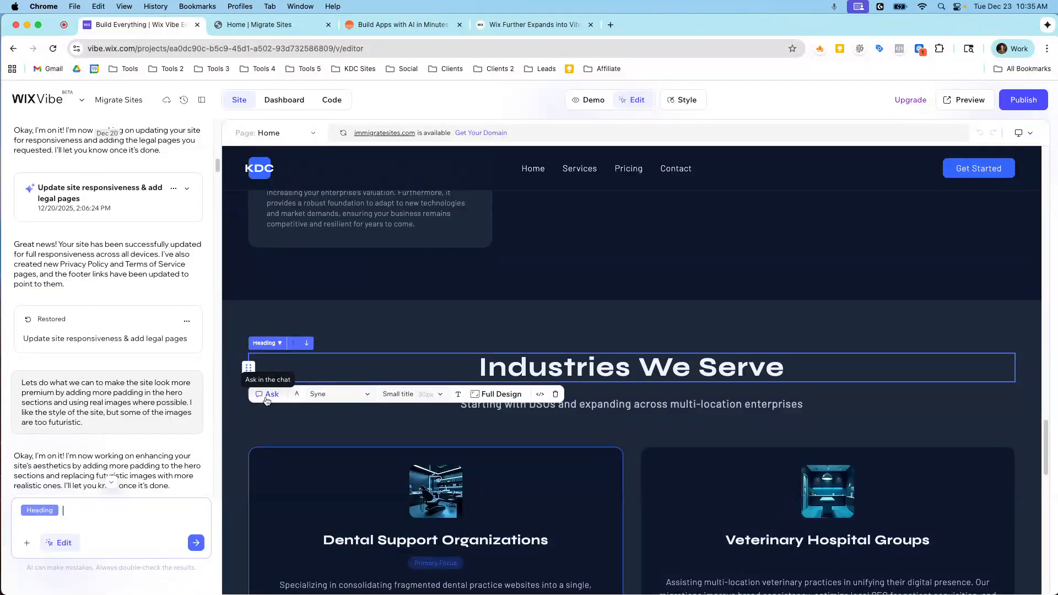
# Step: Review the industry cards and the Ready to Unify Your Brand section, and return to the hero section
pyautogui.scroll(-5, 419, 385)
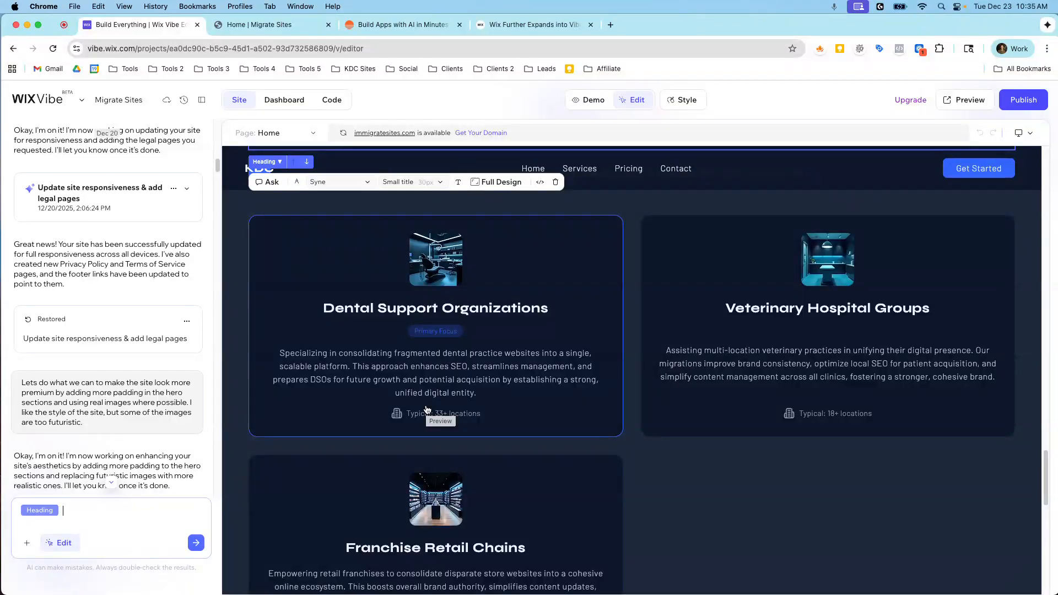
pyautogui.scroll(-5, 279, 364)
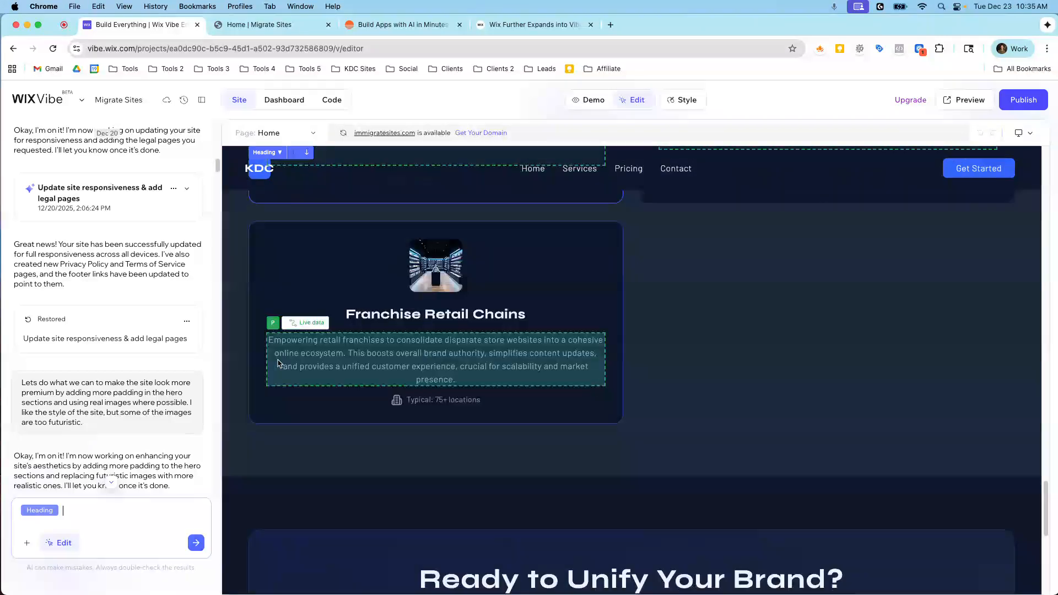
pyautogui.scroll(-1, 278, 364)
pyautogui.scroll(-6, 278, 364)
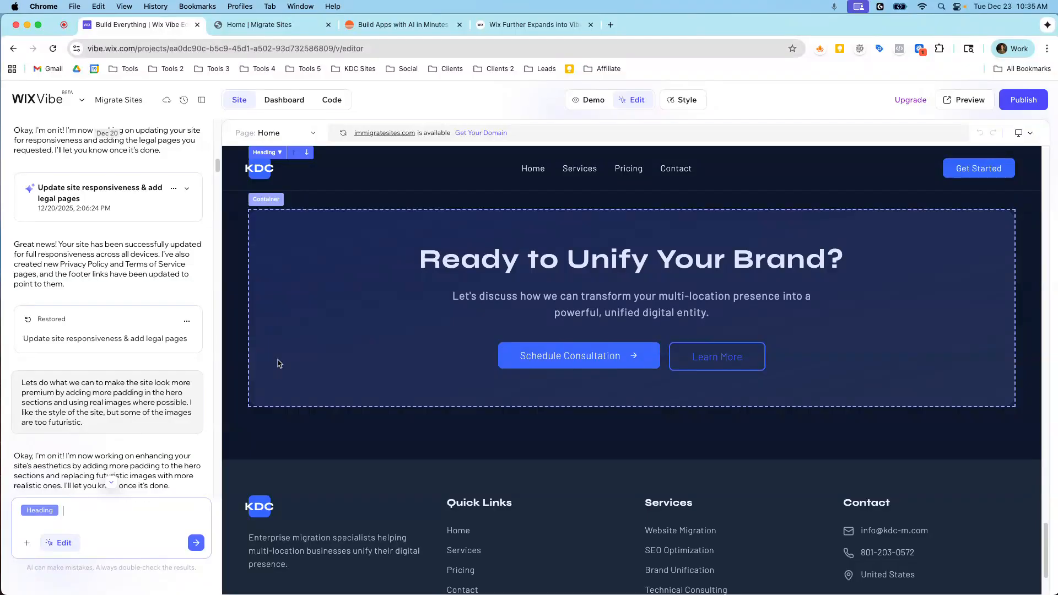
pyautogui.scroll(10, 278, 364)
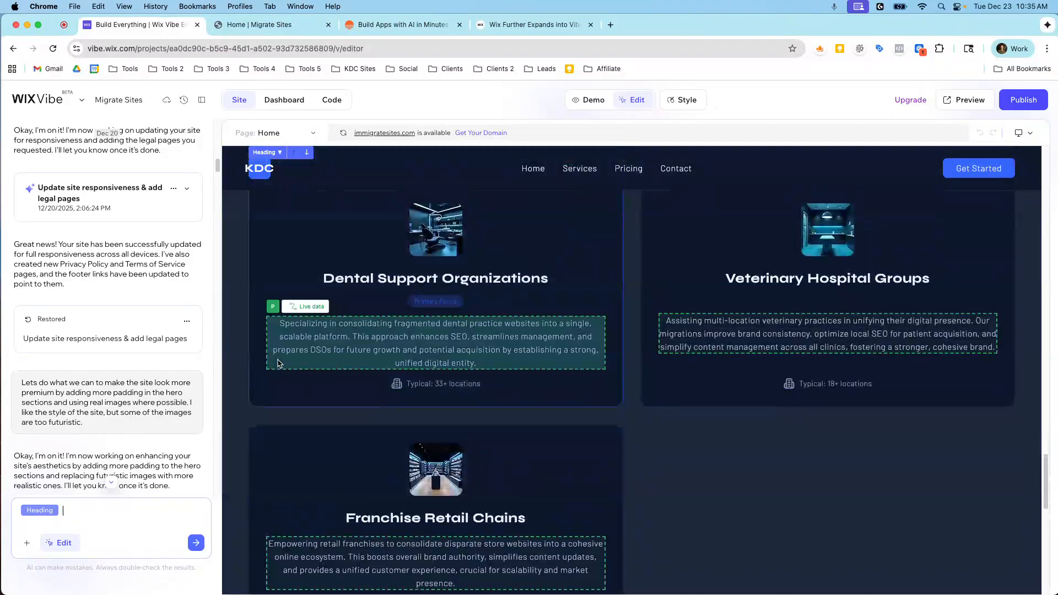
pyautogui.scroll(10, 278, 364)
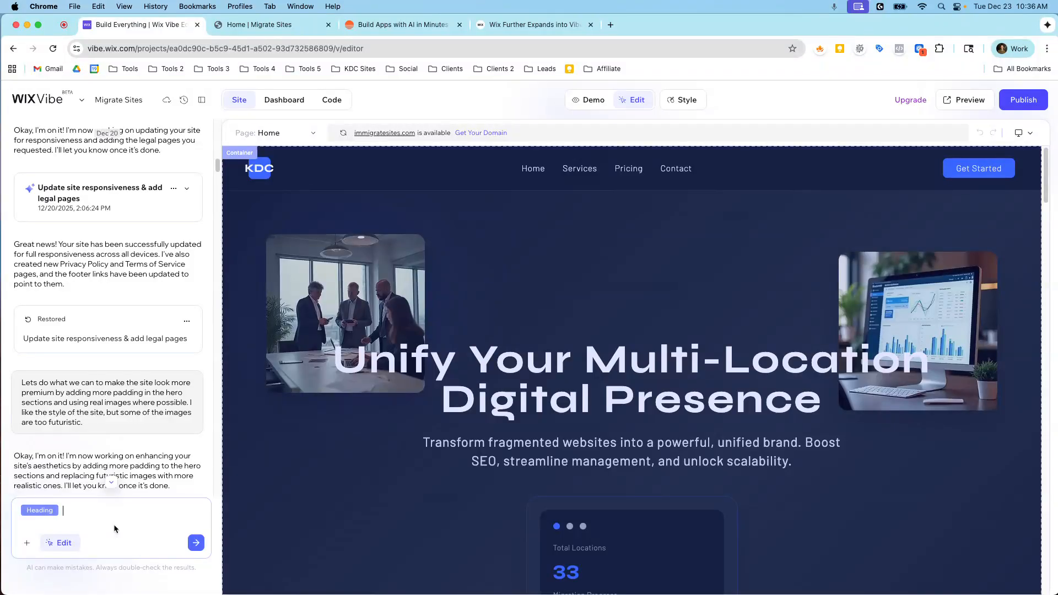
# Step: Check the Base44 website and the Wix press release about its acquisition, and switch back to the Wix Vibe editor
pyautogui.click(401, 28)
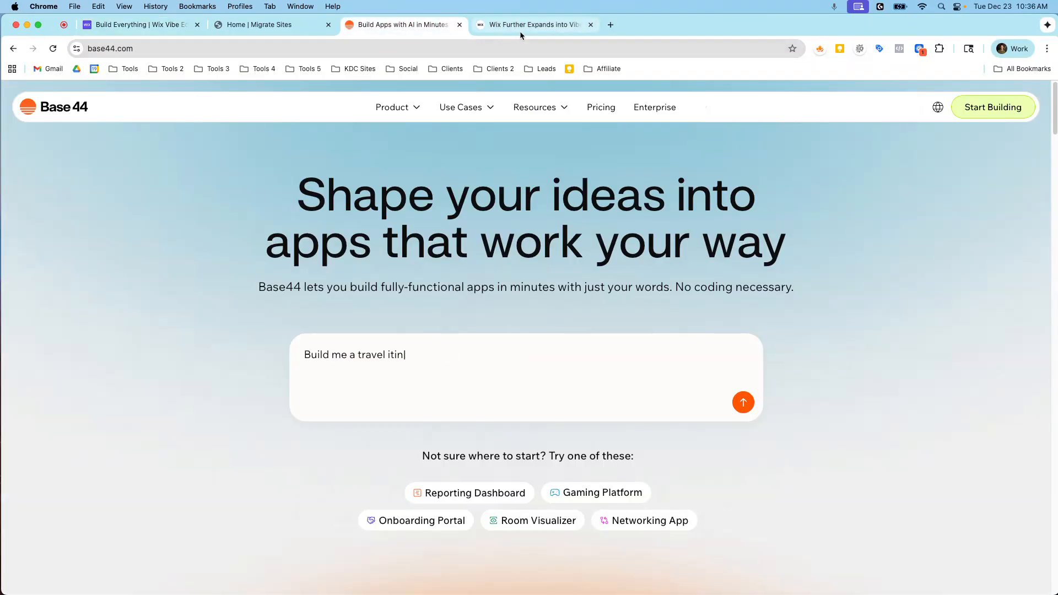
pyautogui.click(517, 30)
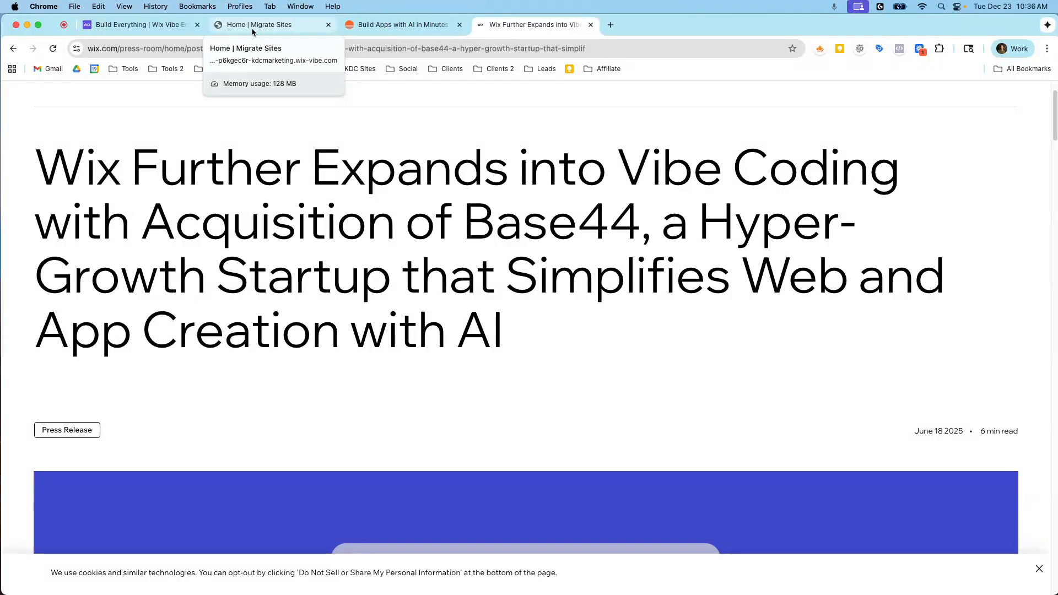
pyautogui.click(180, 27)
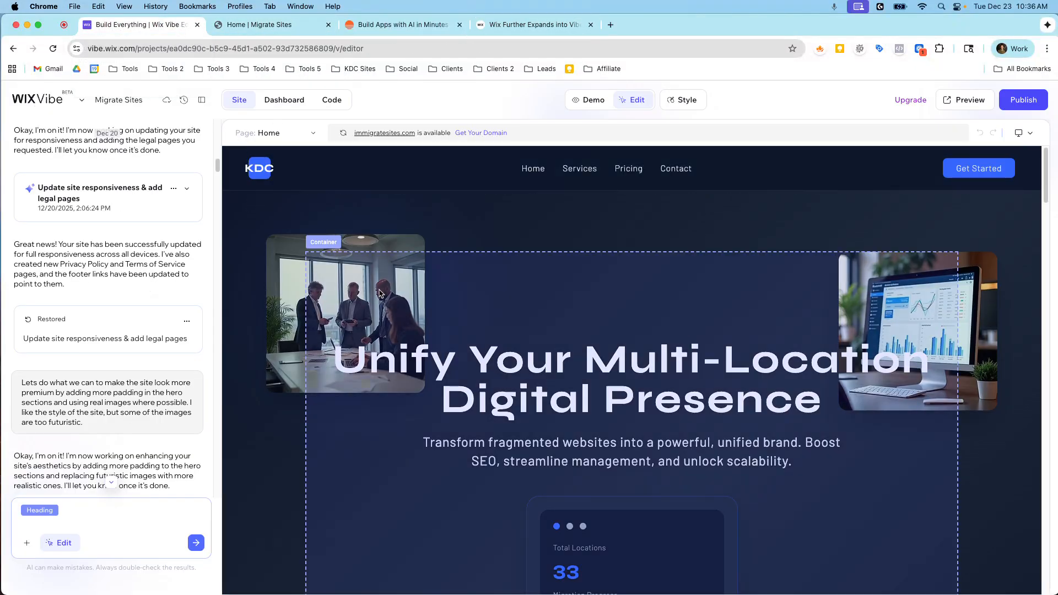